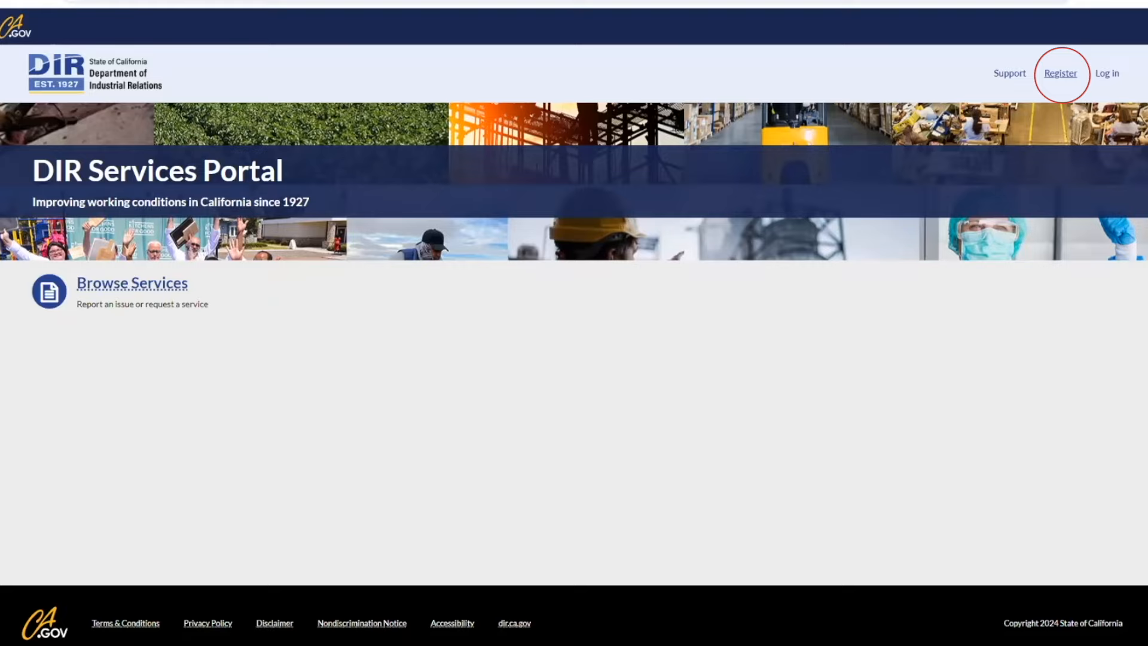
Step: Start registering as a Public Works Contractor and enter the user's first and last name
click(1060, 73)
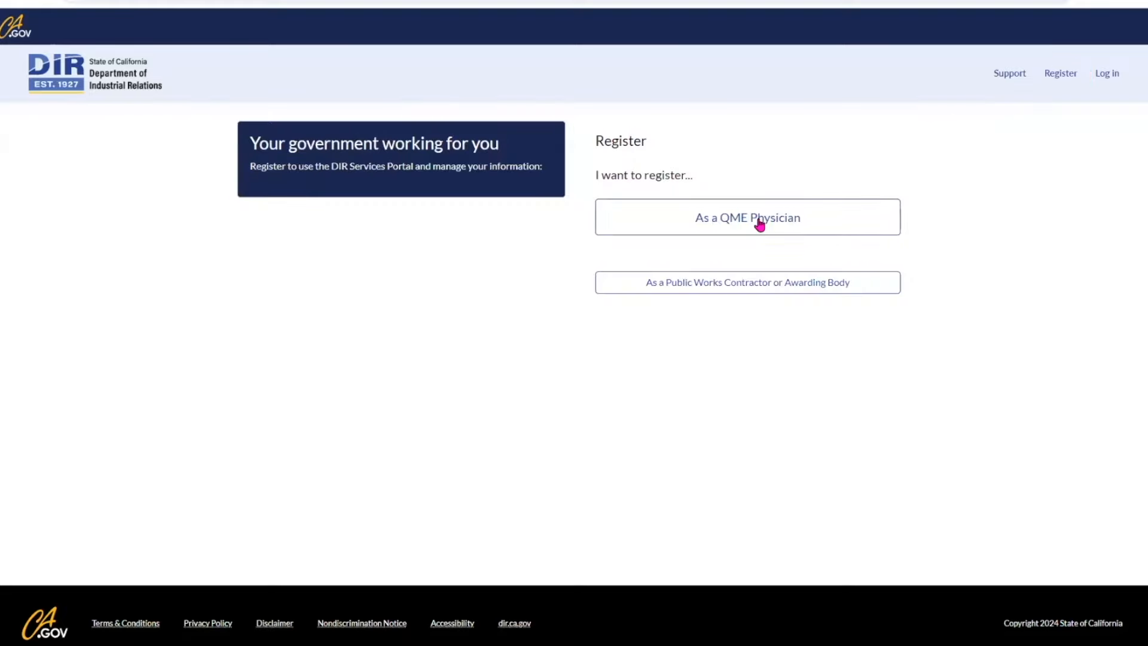
click(732, 288)
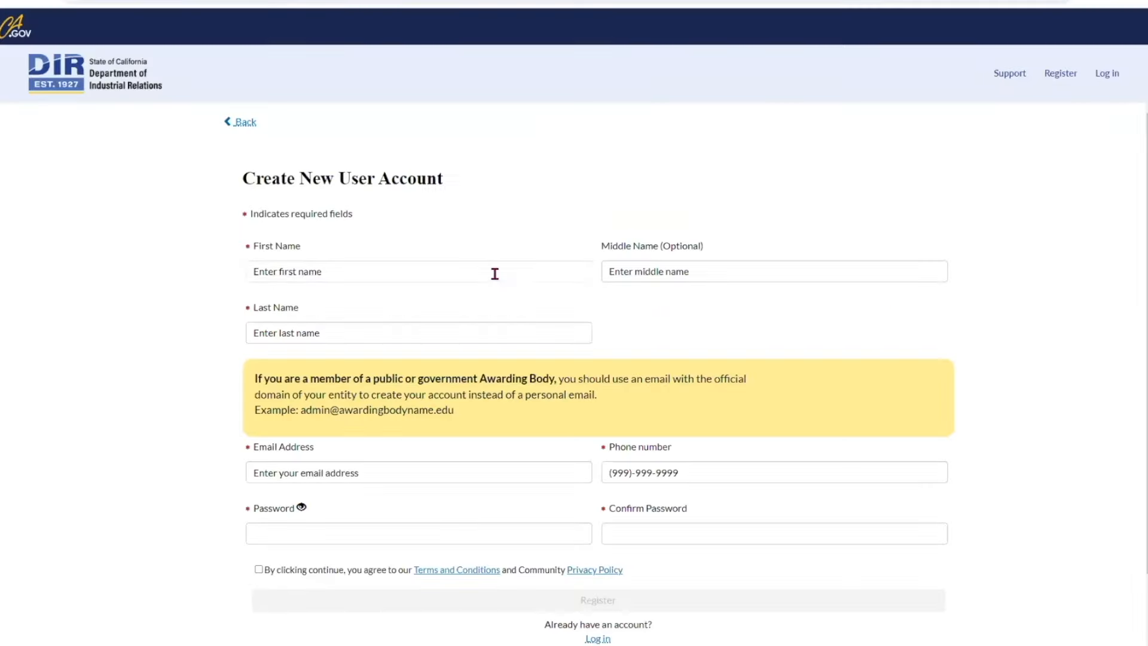
click(495, 273)
scroll(495, 273, down, 1)
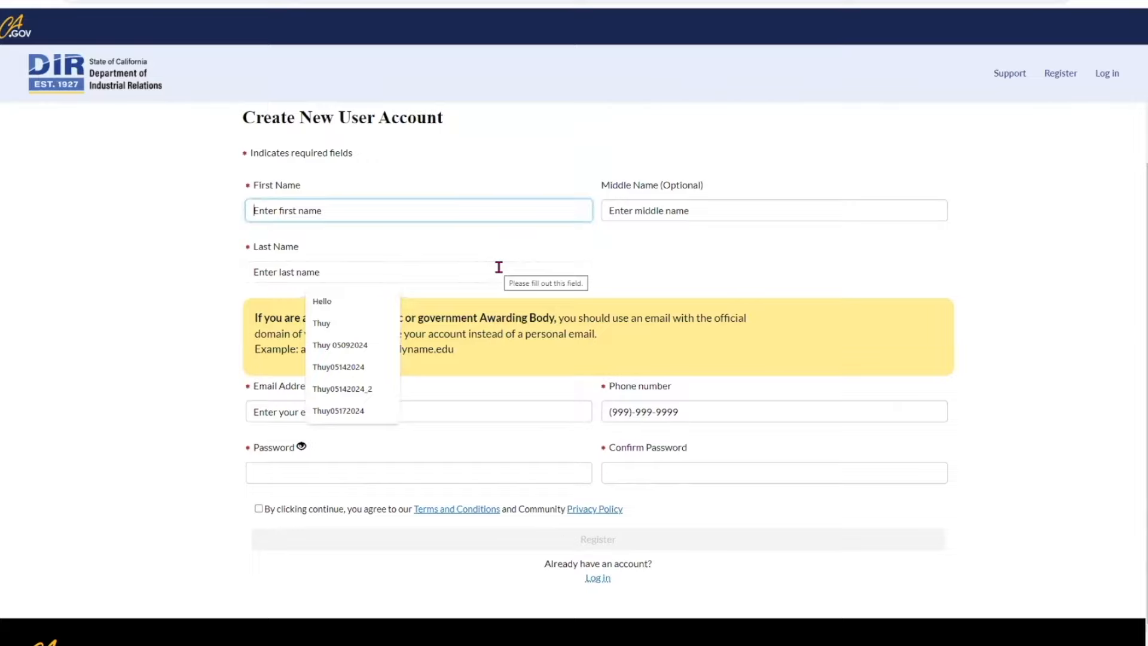
text(Test)
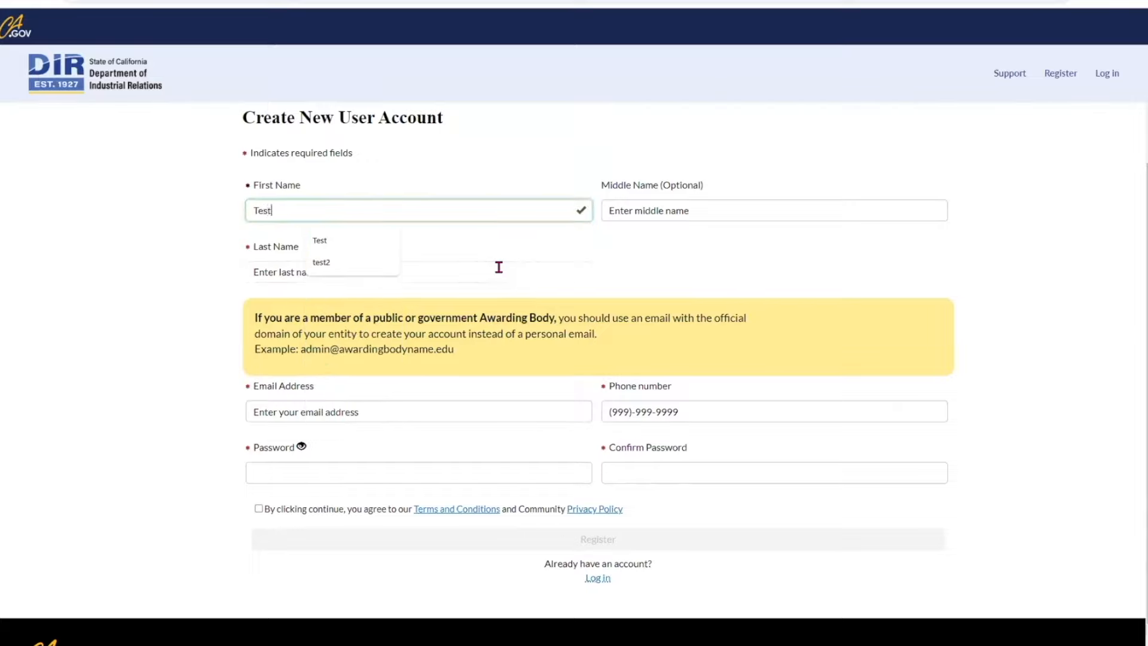
text(3)
click(499, 267)
text(Test)
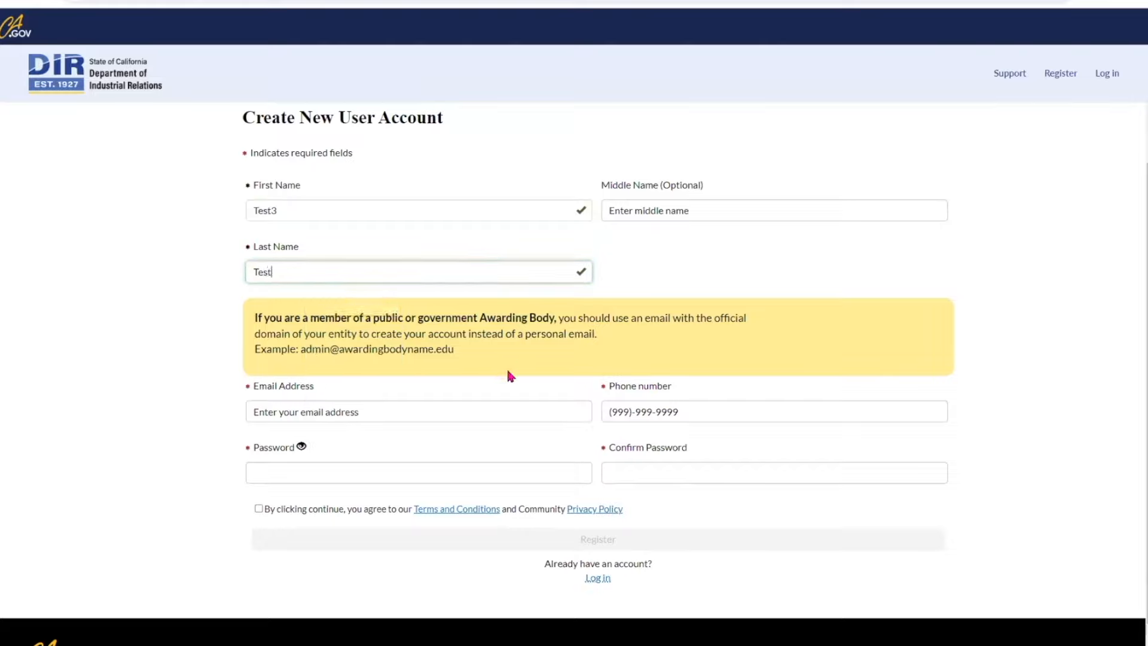
Step: Enter the user's e-mail, phone number and password, accept the terms, and submit the registration
click(504, 409)
text(t)
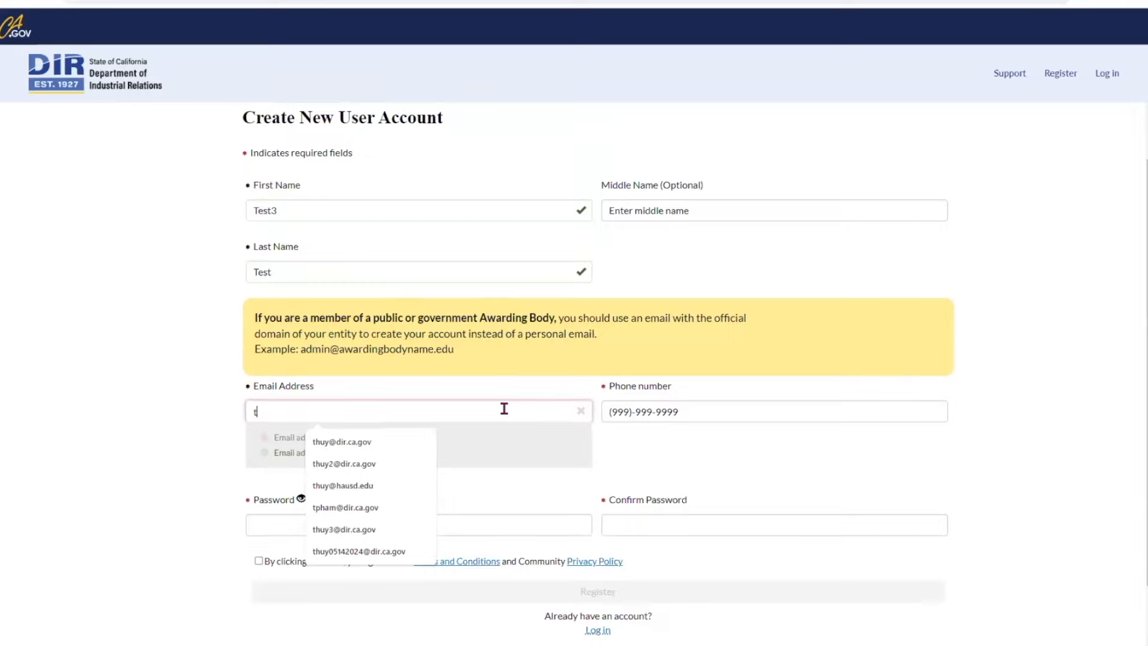
text(est3)
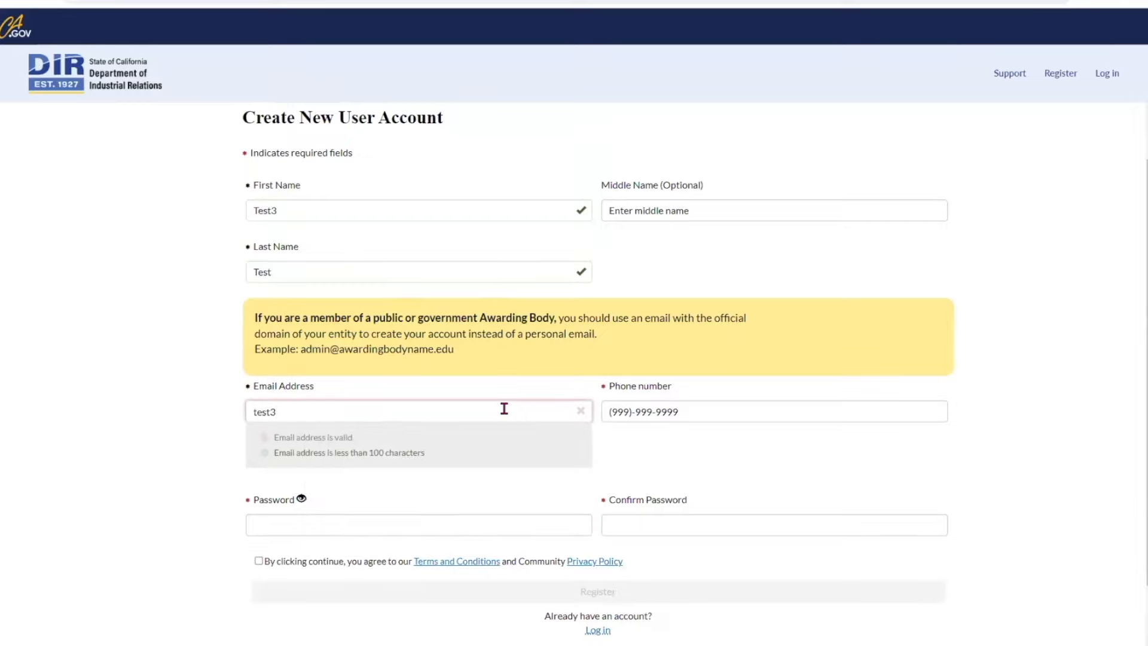
text(@test.com)
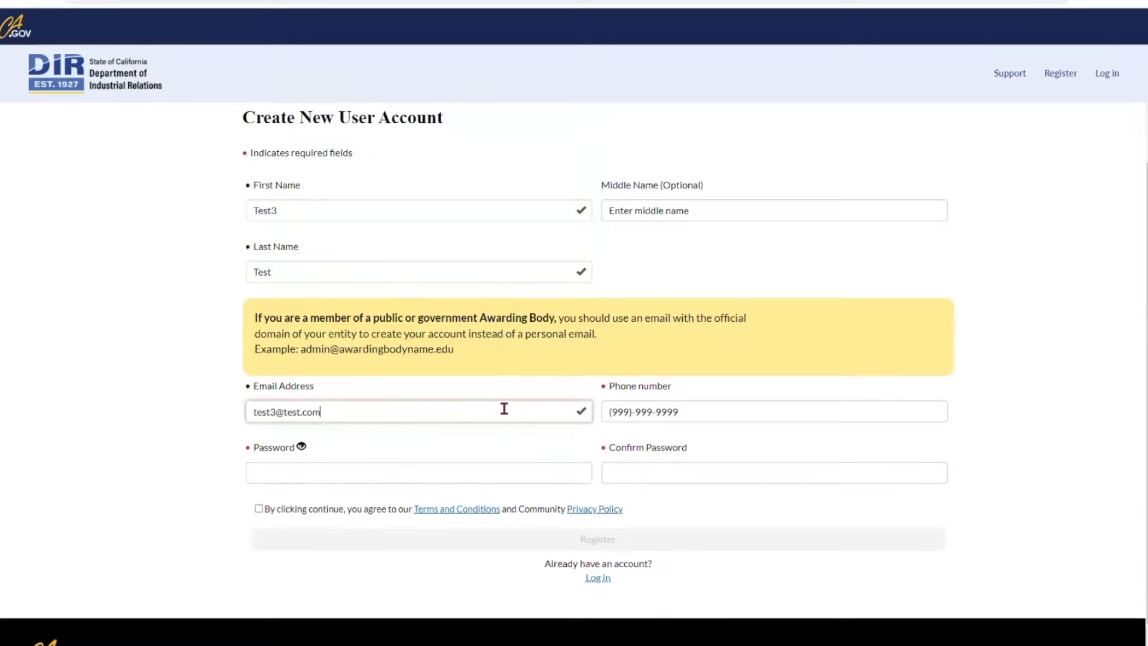
key(Tab)
text(9)
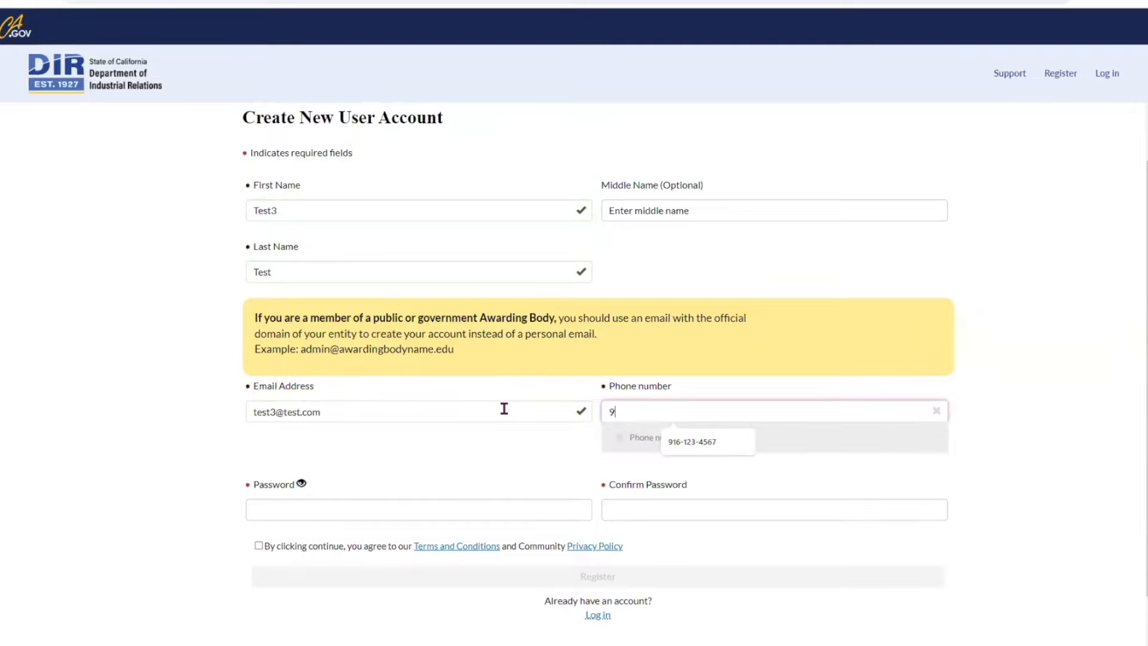
text(16-123-4567)
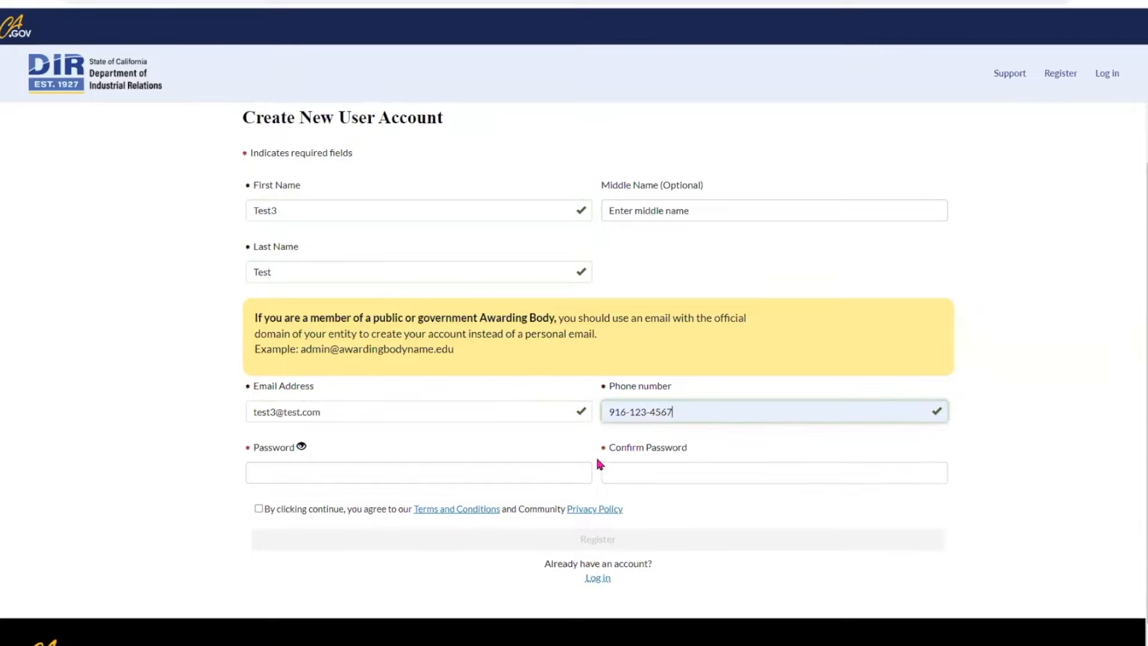
click(462, 482)
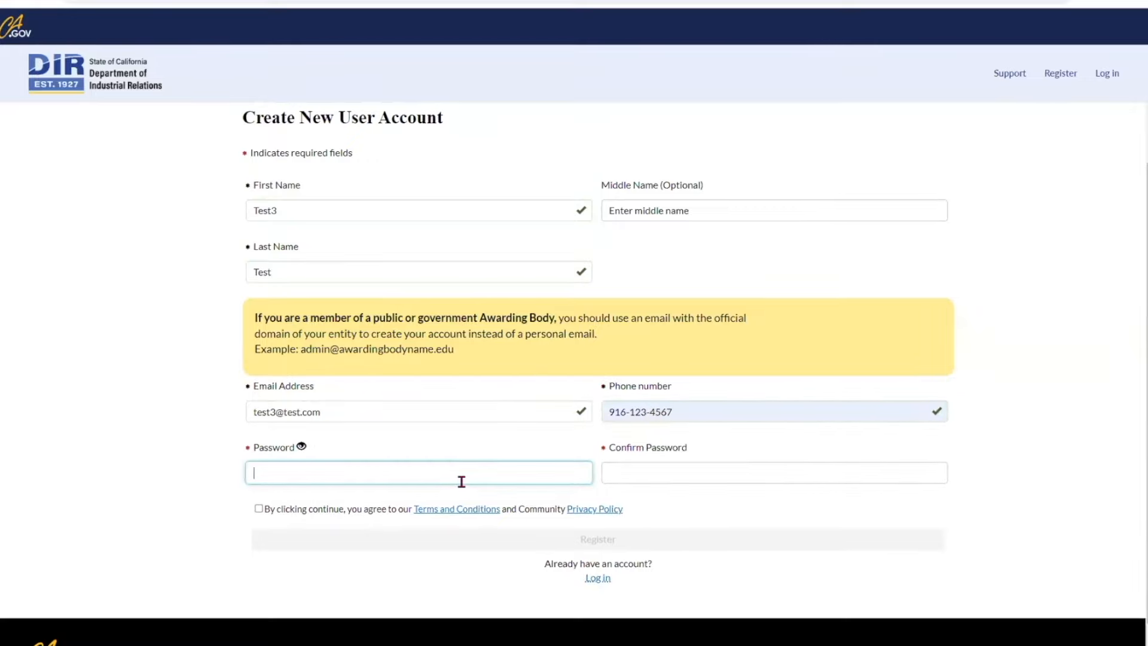
text(•••••)
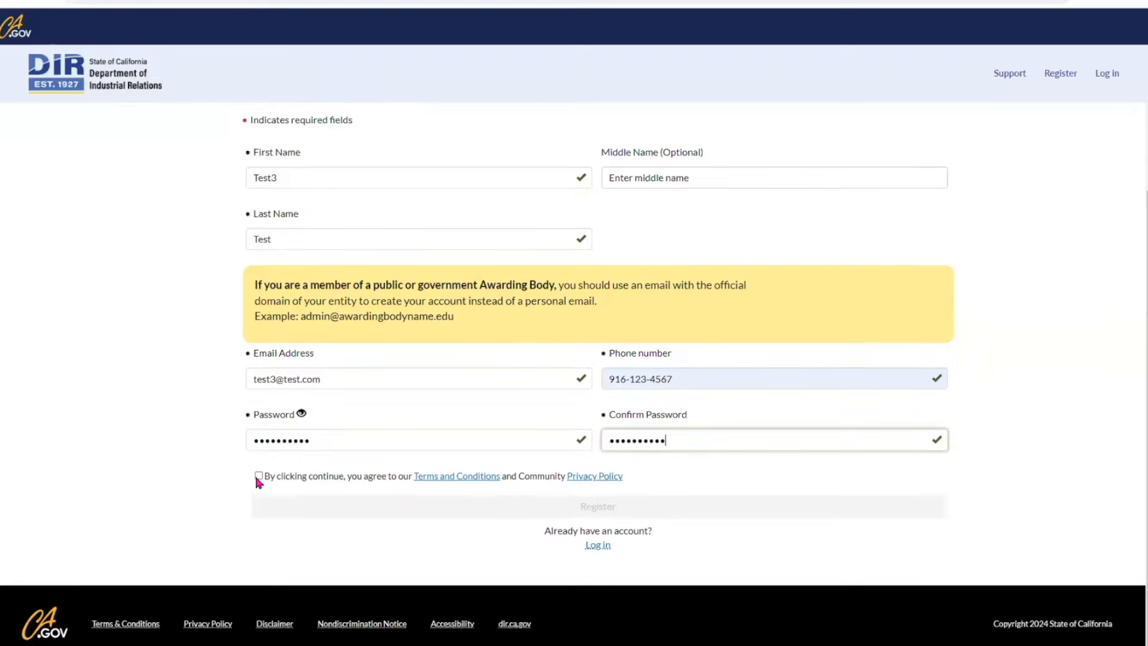
click(258, 476)
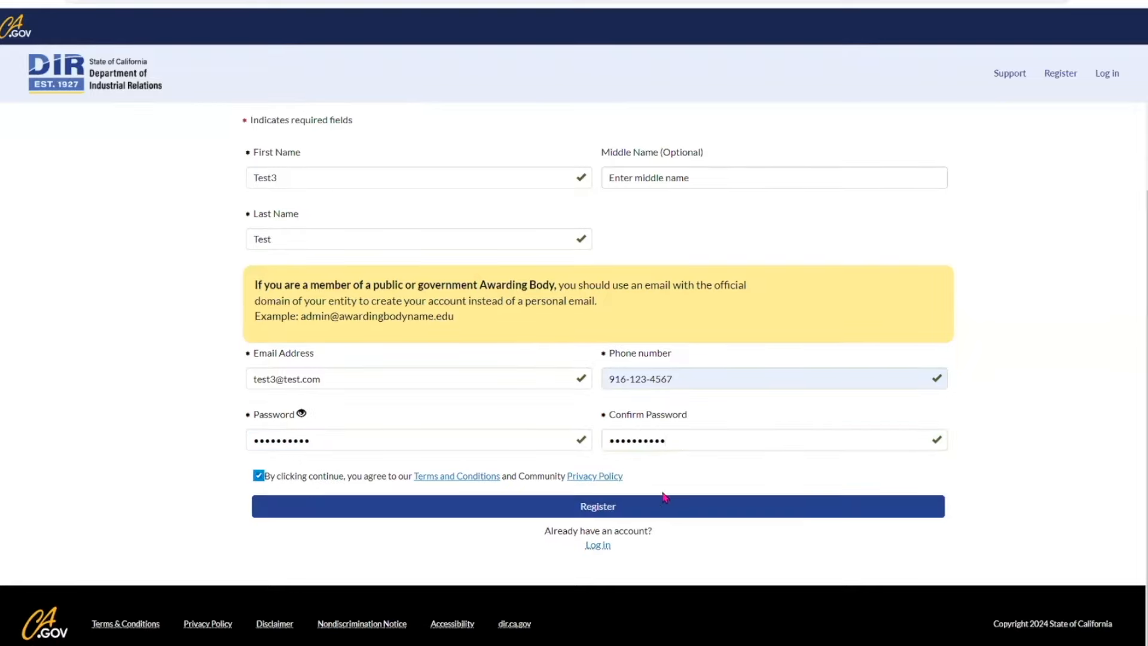
click(598, 507)
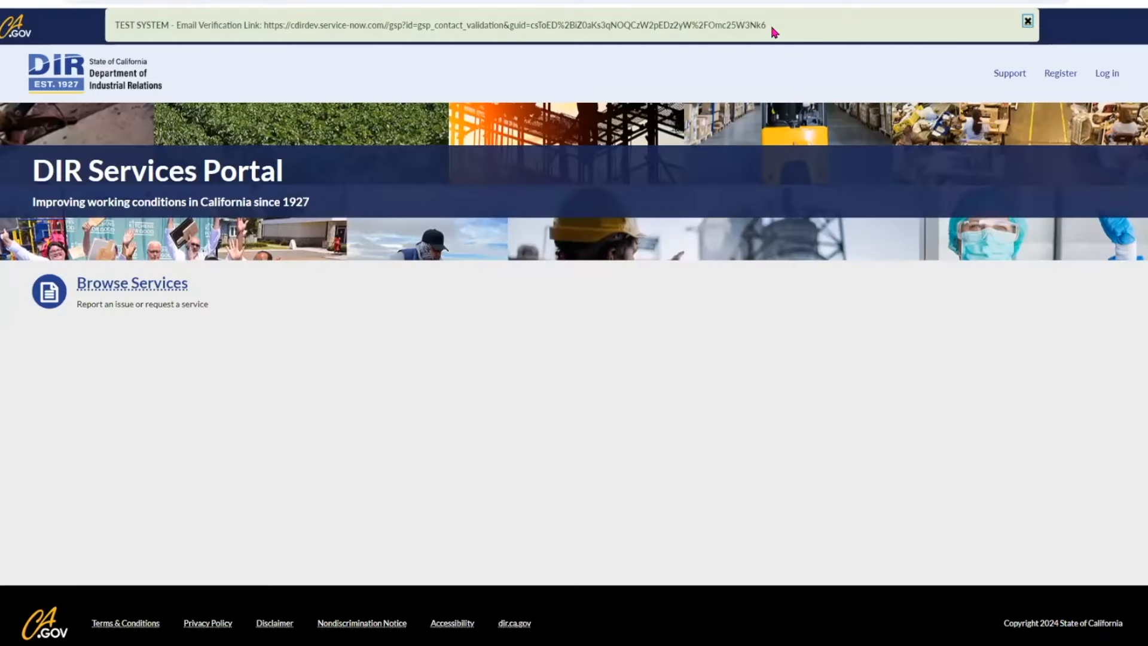
Step: Copy the e-mail verification link from the test banner and open it in the browser
drag(774, 32, 260, 32)
key(ctrl+c)
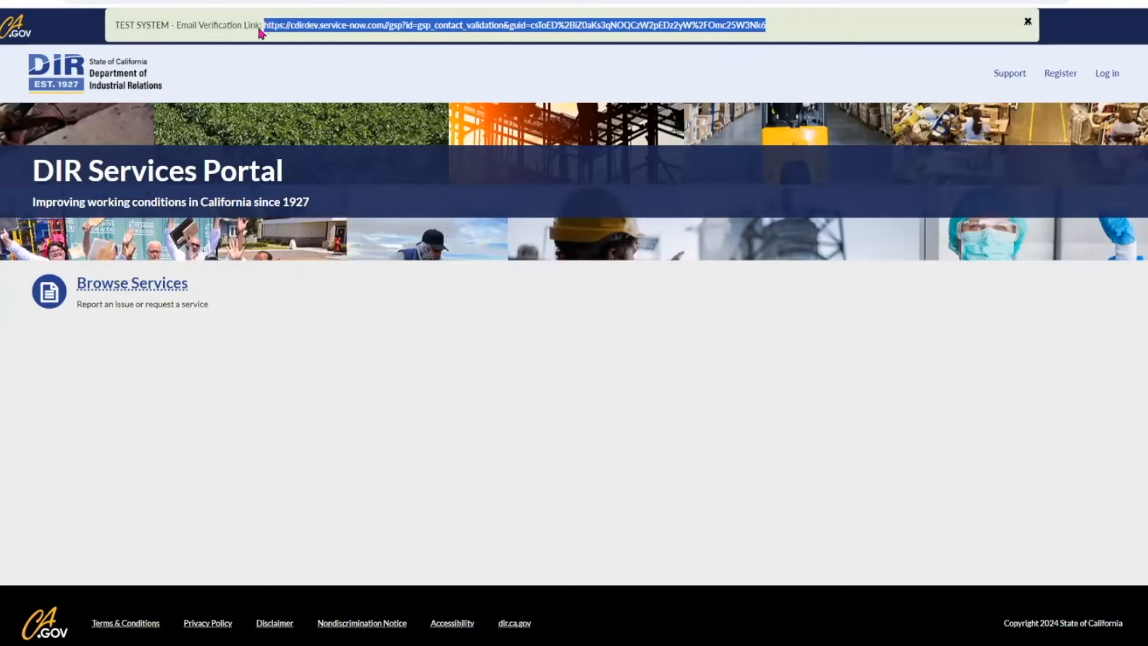
click(279, 3)
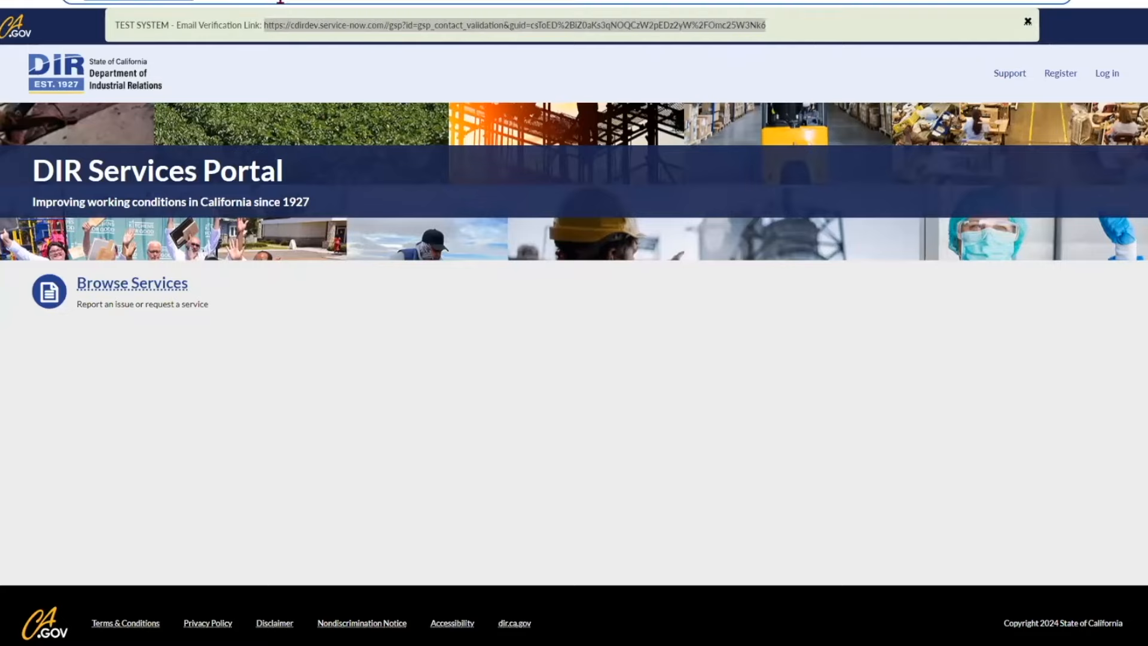
key(ctrl+v)
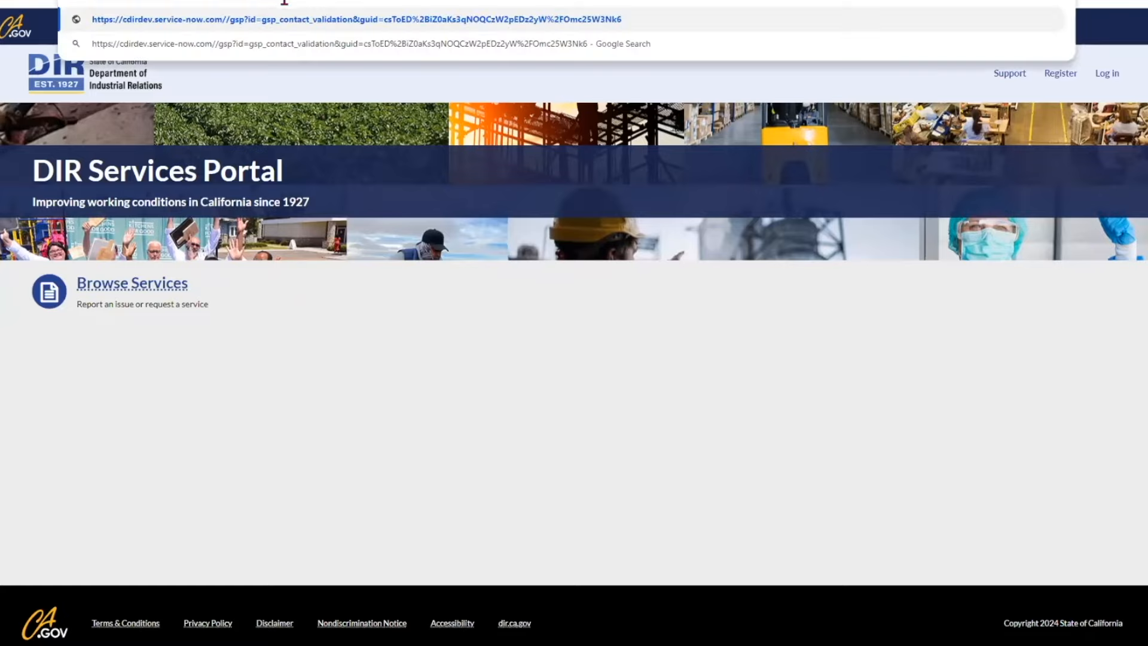
key(Escape)
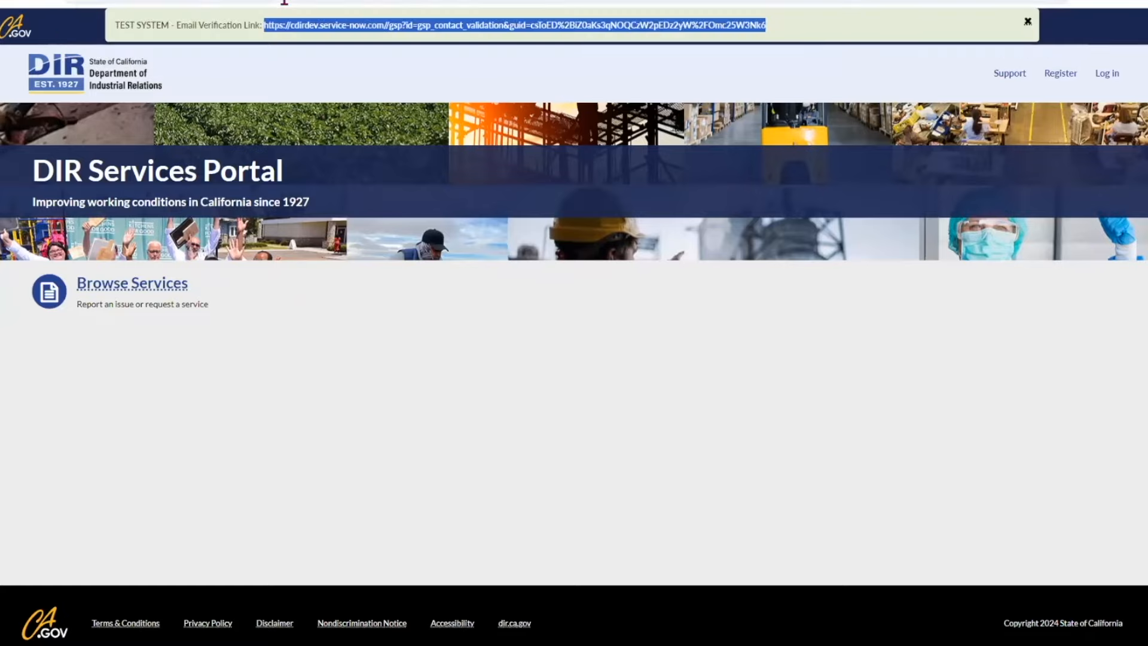
key(Return)
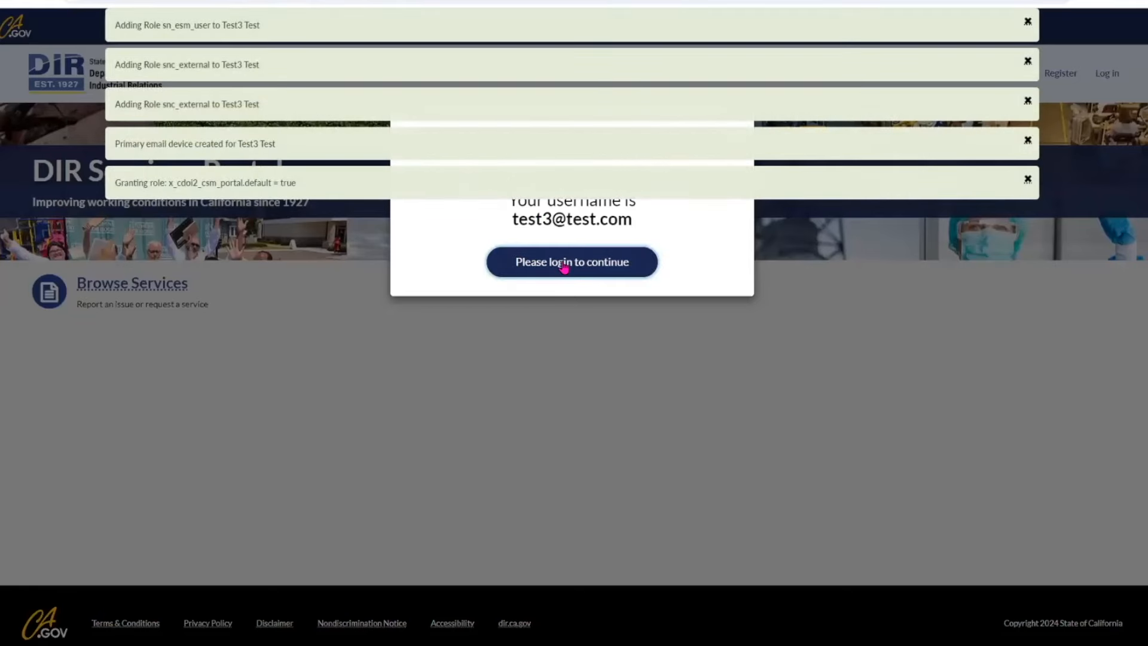
Step: Go to the login page, dismiss the role notification, and sign in with the new account's e-mail and password
click(564, 266)
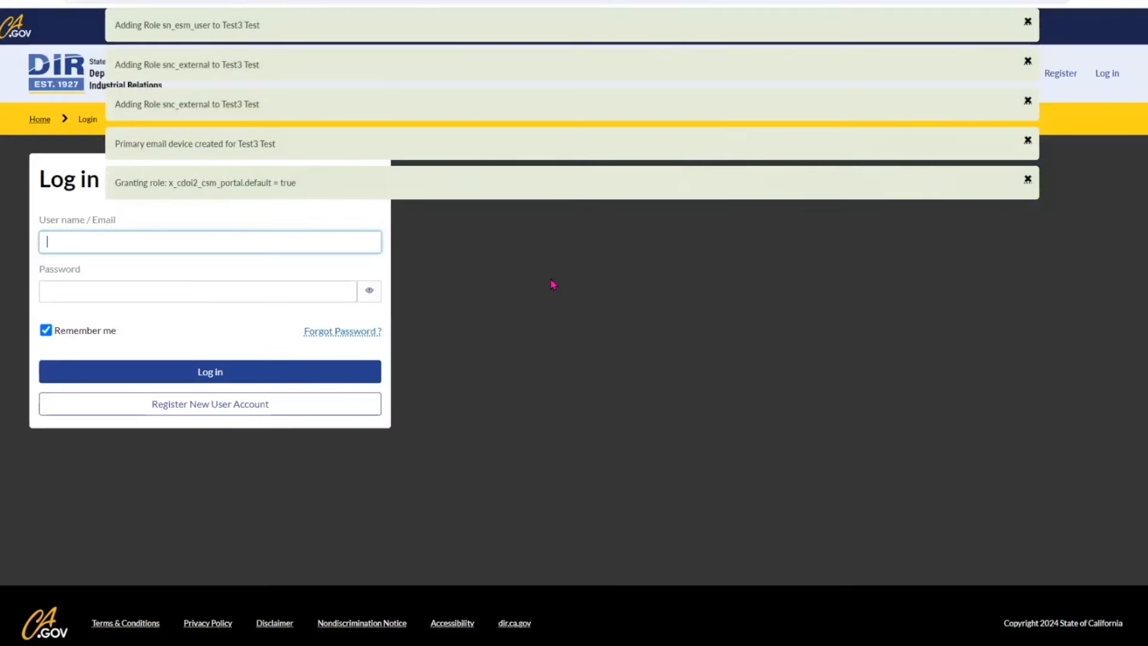
click(1028, 179)
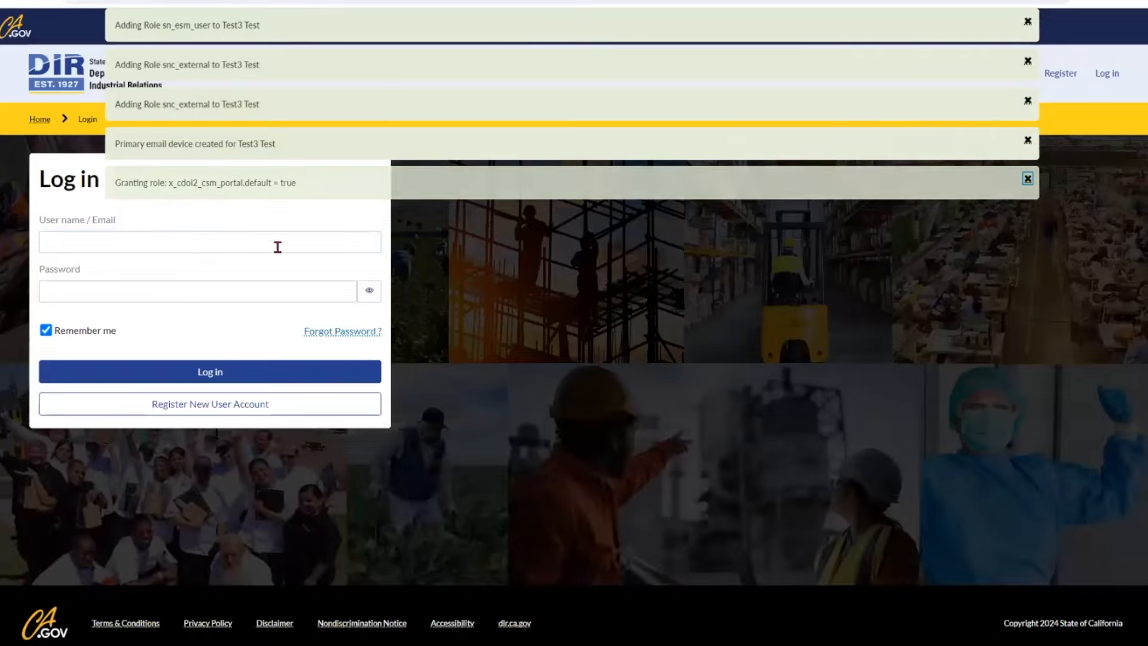
click(183, 246)
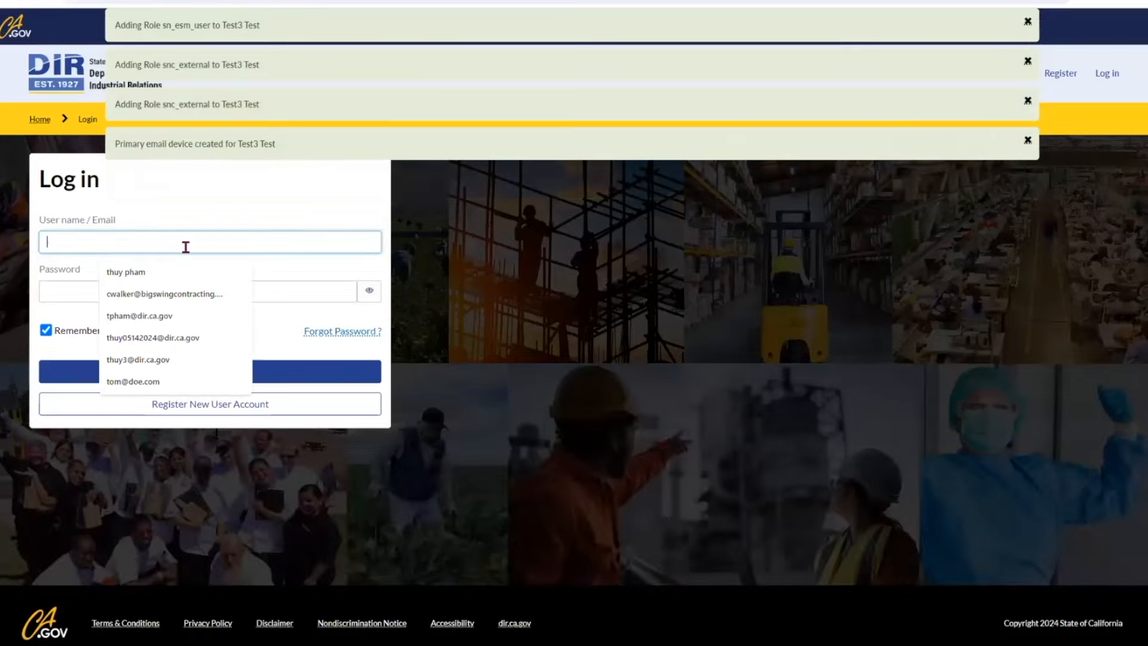
text(test)
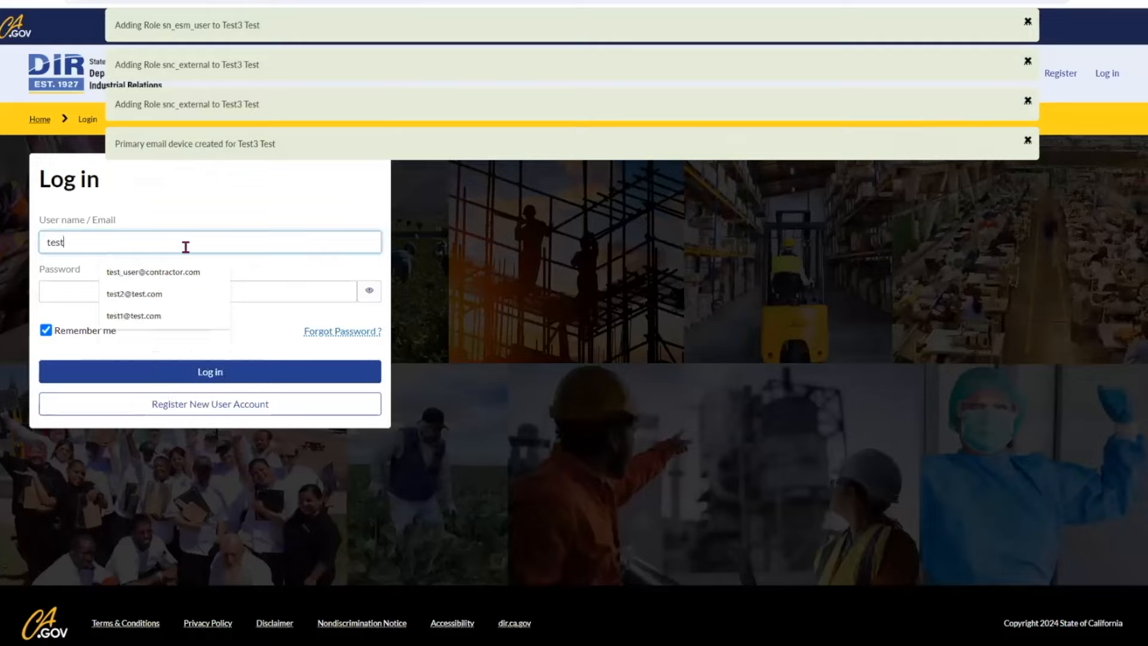
text(3@test)
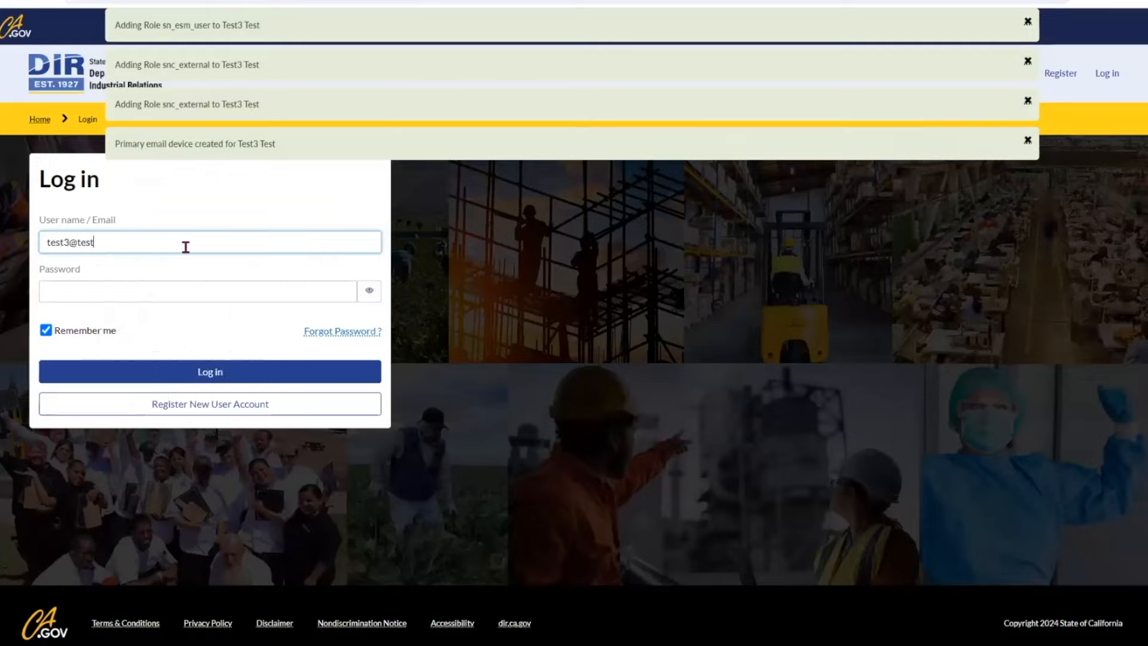
text(.com)
key(Tab)
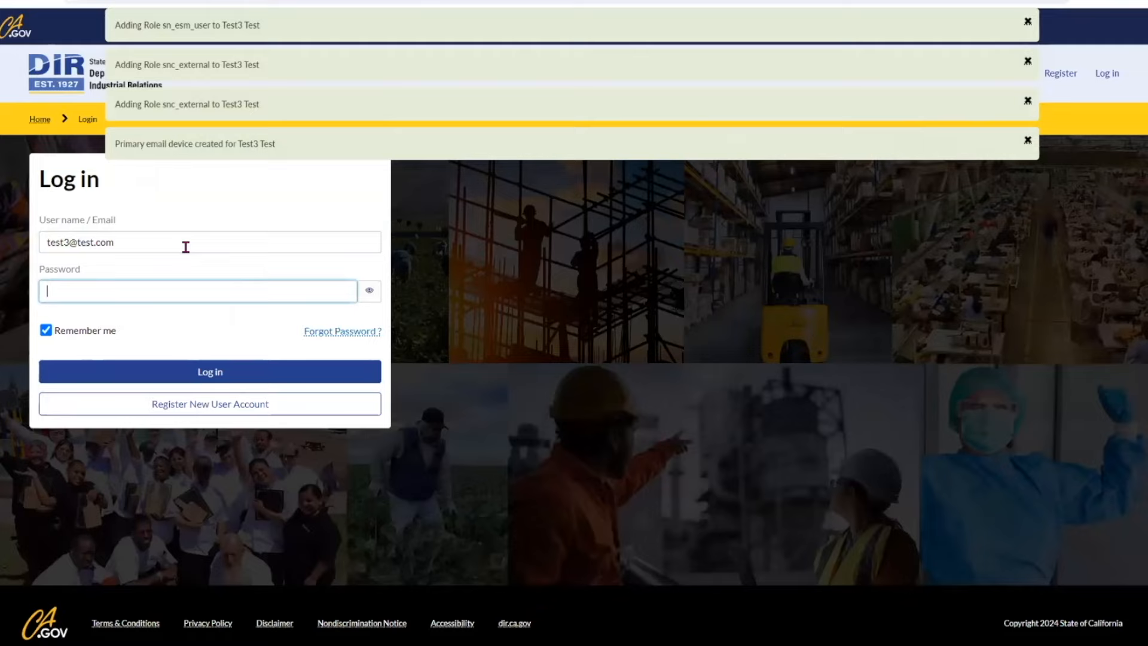
text(••••••••••)
click(210, 372)
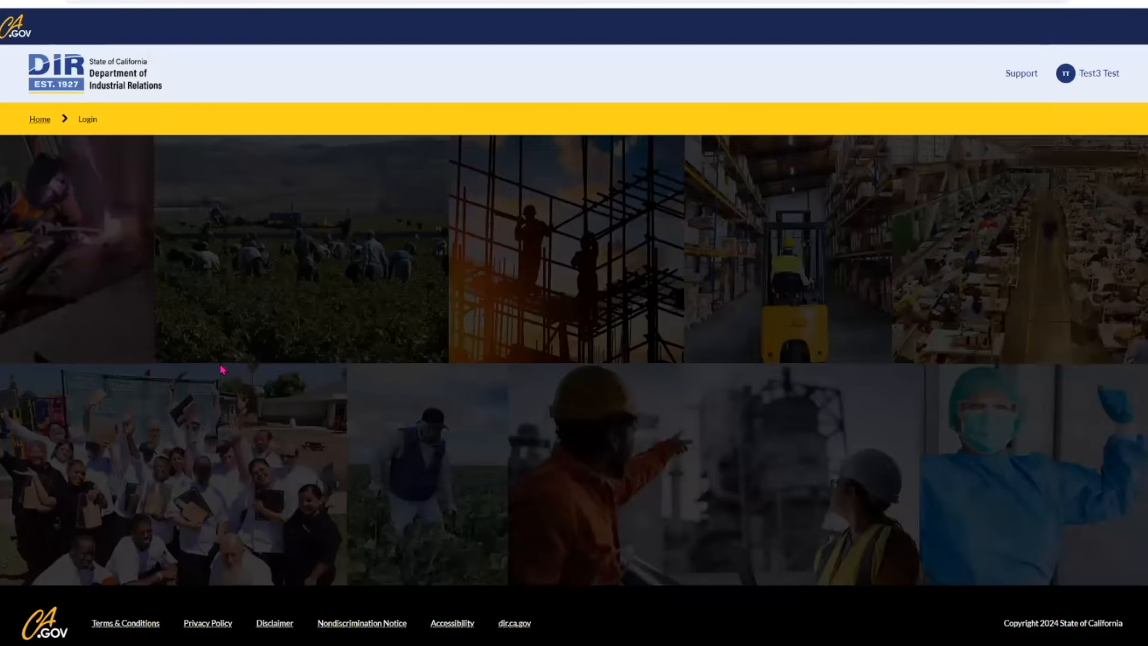
Step: Choose the Contractor card on the Associate your User Account page
scroll(366, 406, down, 3)
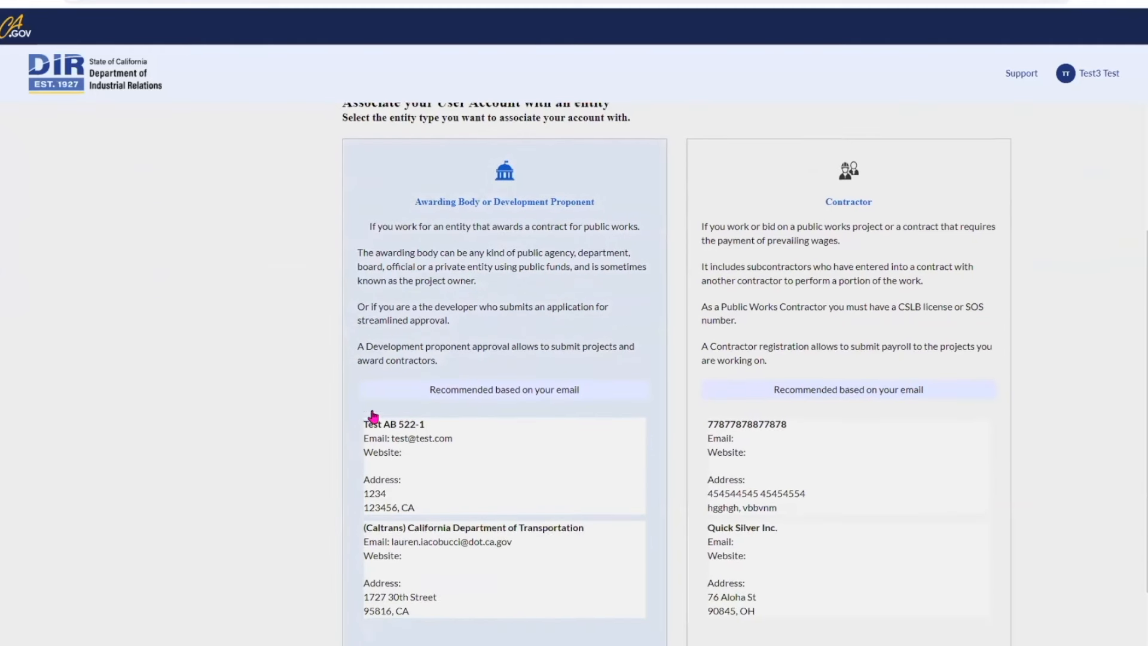
scroll(367, 413, up, 1)
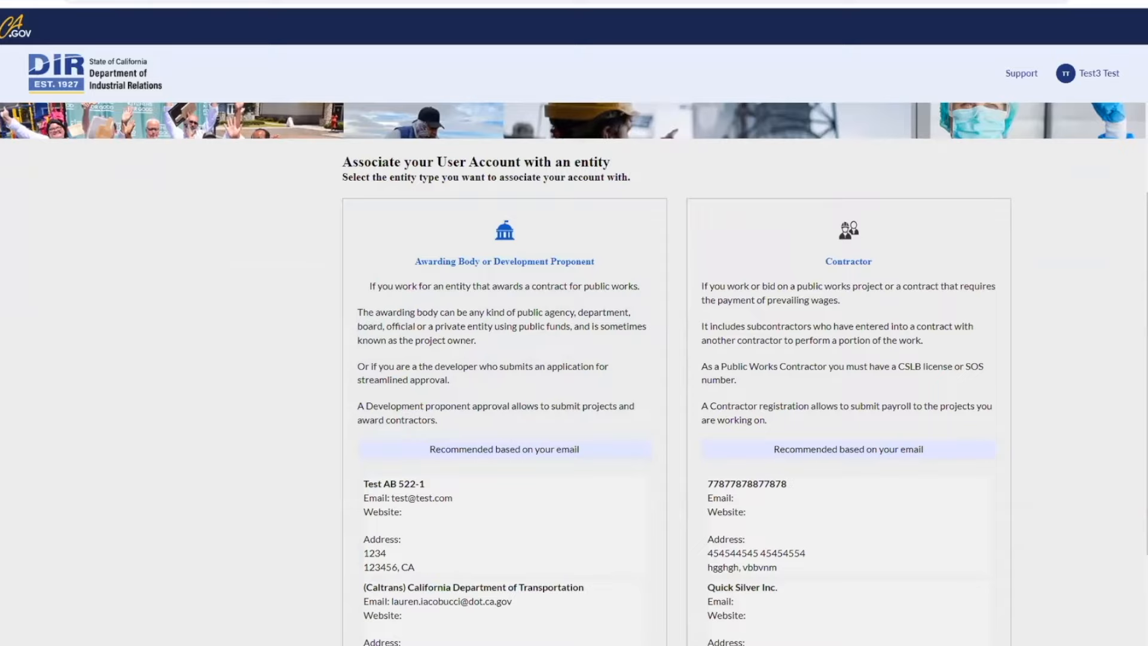
click(875, 337)
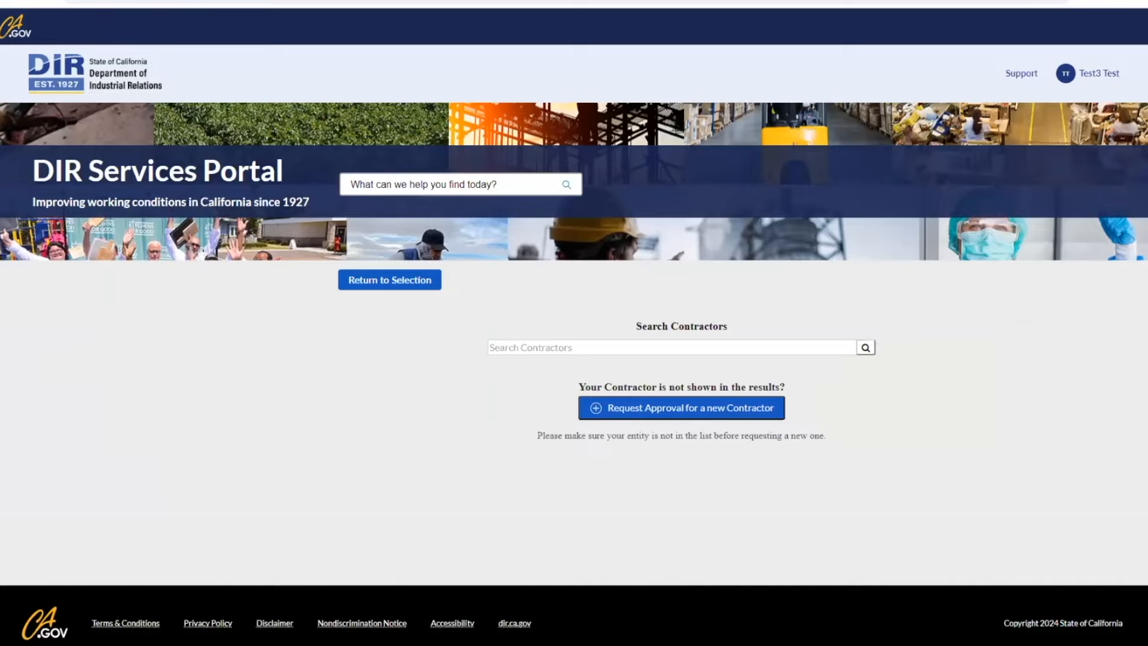
Step: Request approval for a new contractor and paste the PWCR number to auto-fill its details
click(698, 415)
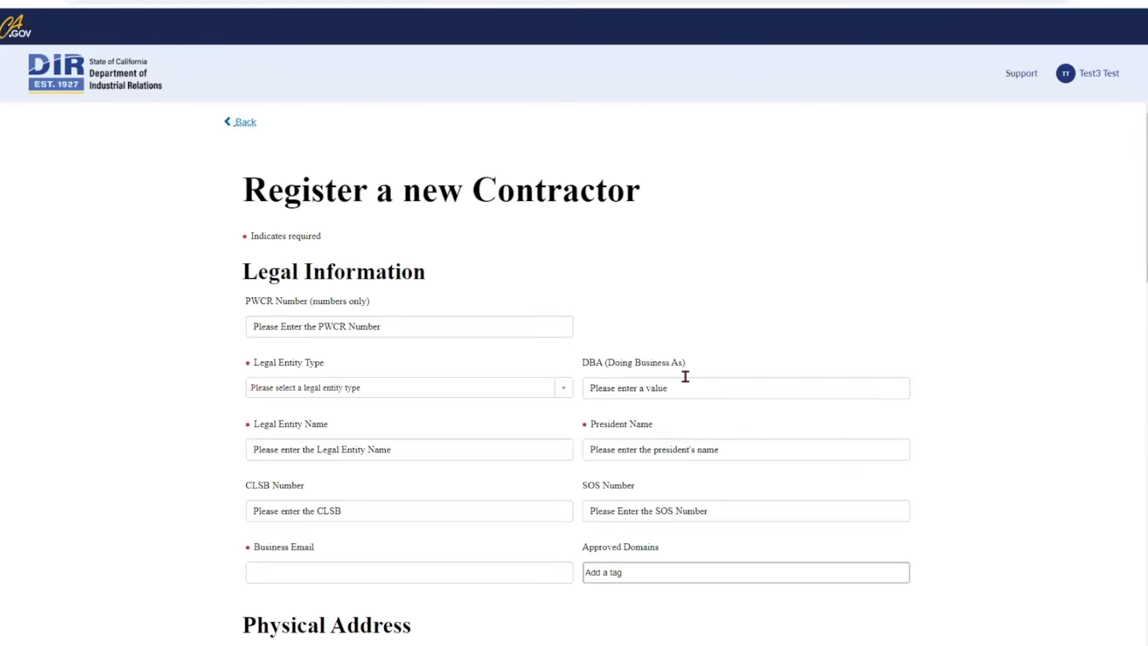
scroll(319, 410, down, 1)
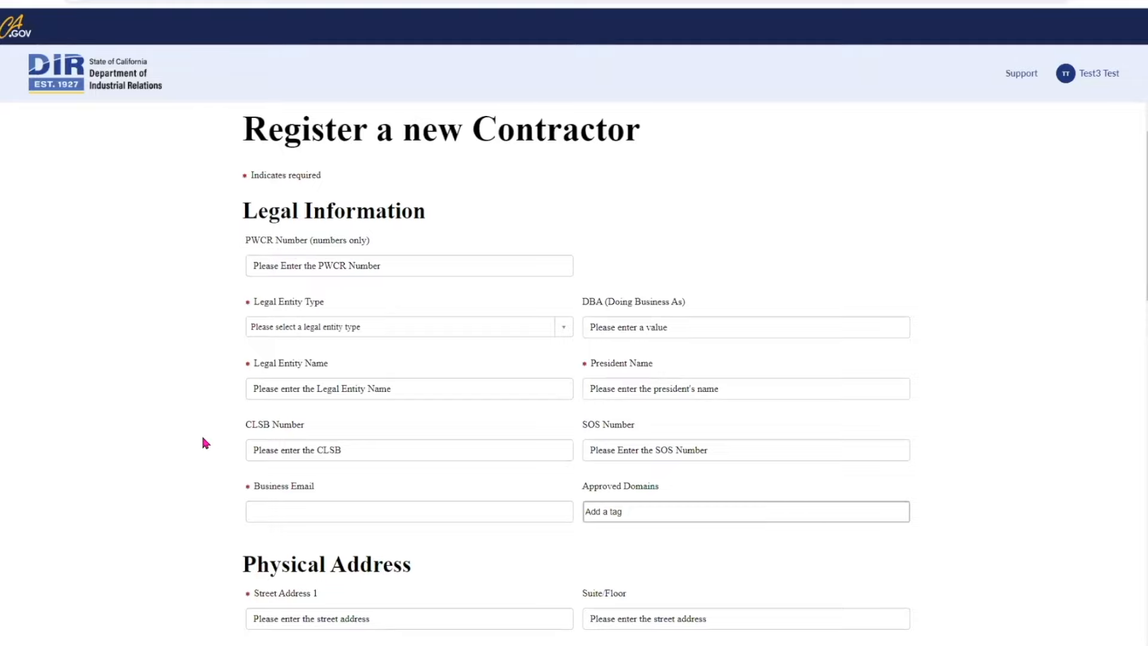
scroll(280, 411, down, 1)
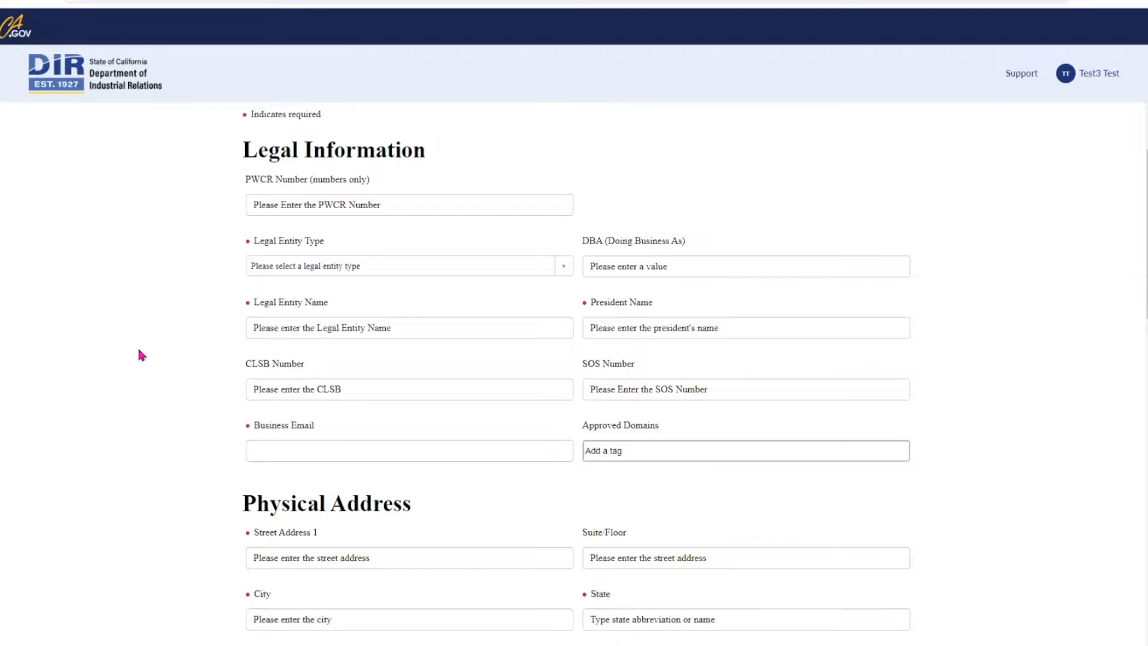
click(308, 205)
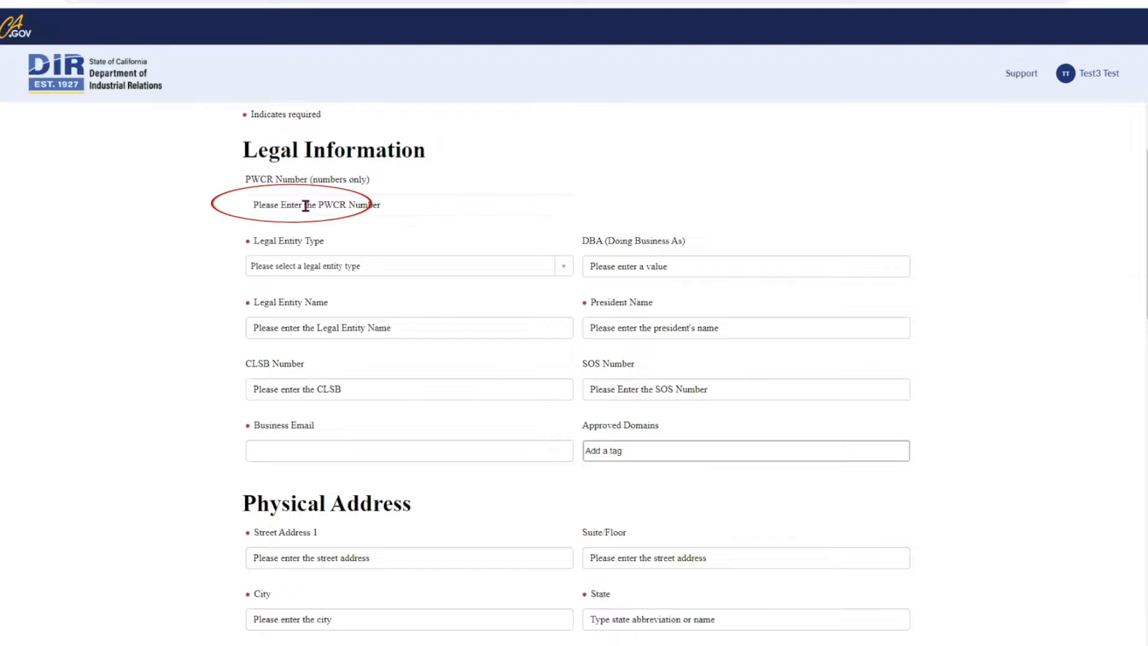
key(ctrl+v)
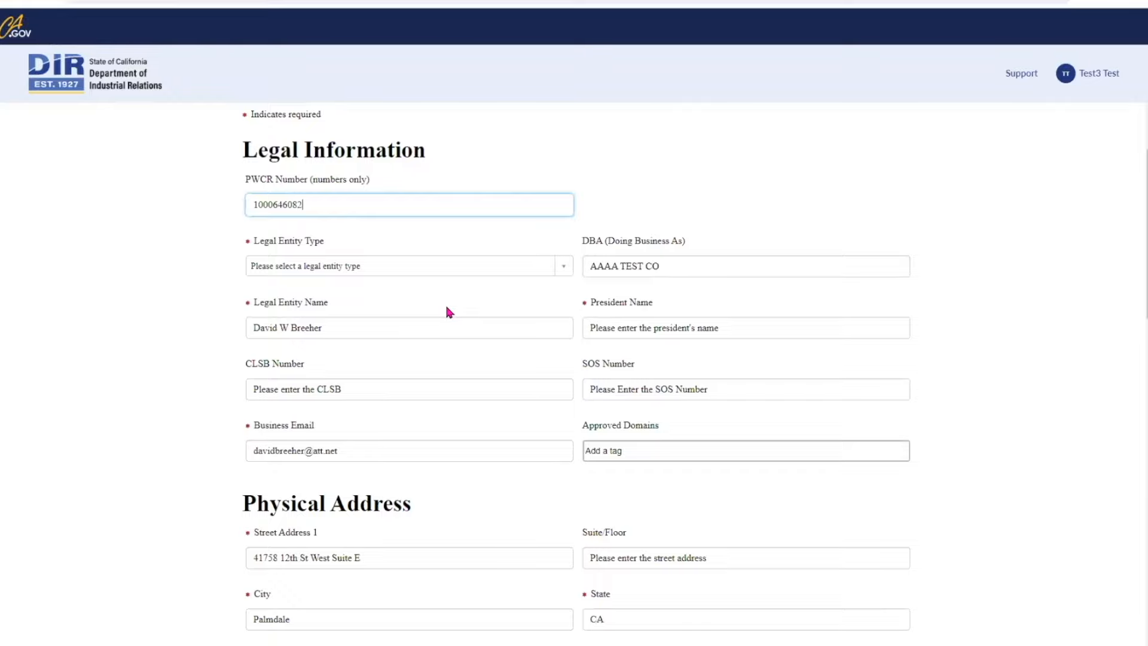
Step: Set the legal entity type to Corporation - C corp and enter the president's name and phone
scroll(449, 309, down, 1)
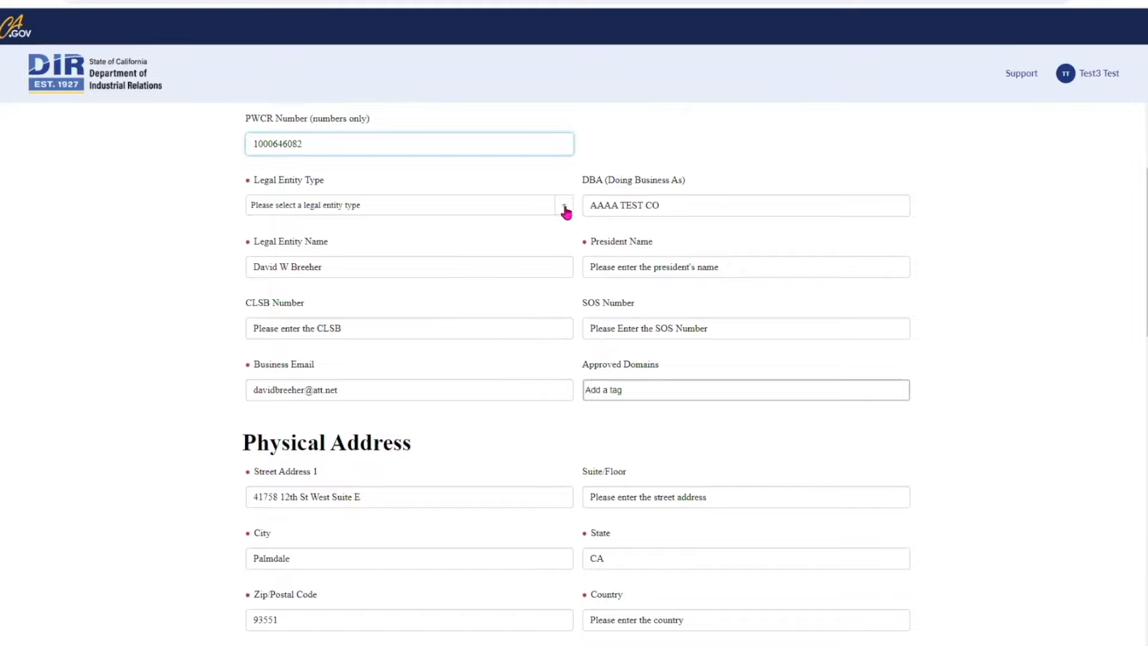
click(564, 207)
click(427, 309)
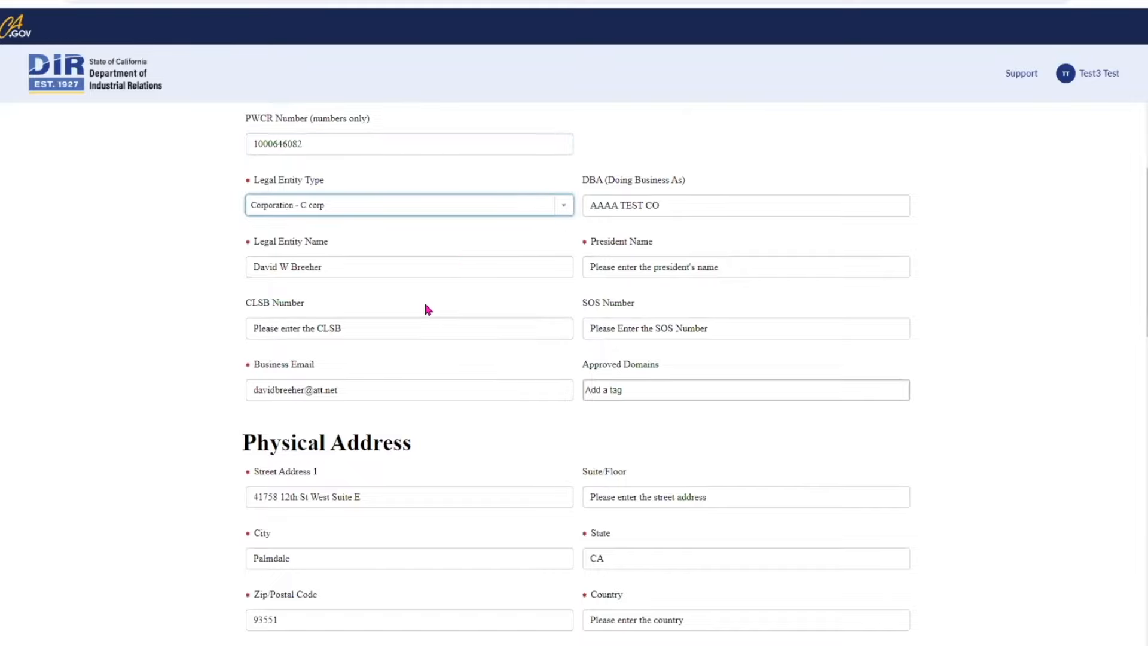
click(601, 264)
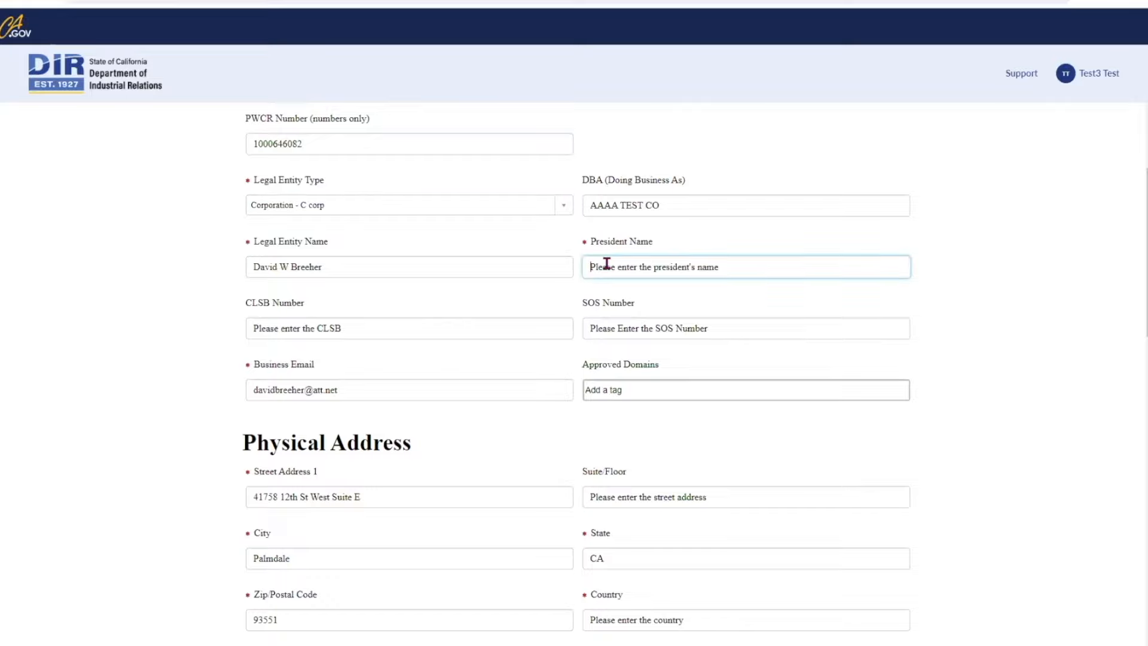
text(Test)
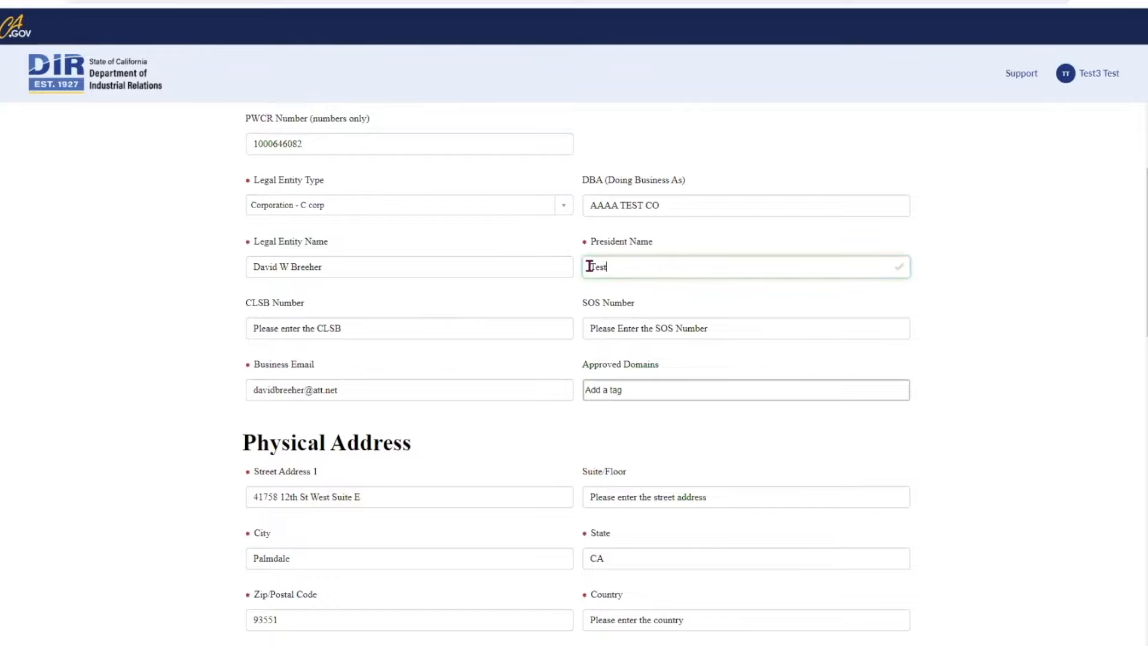
click(468, 425)
scroll(468, 425, down, 1)
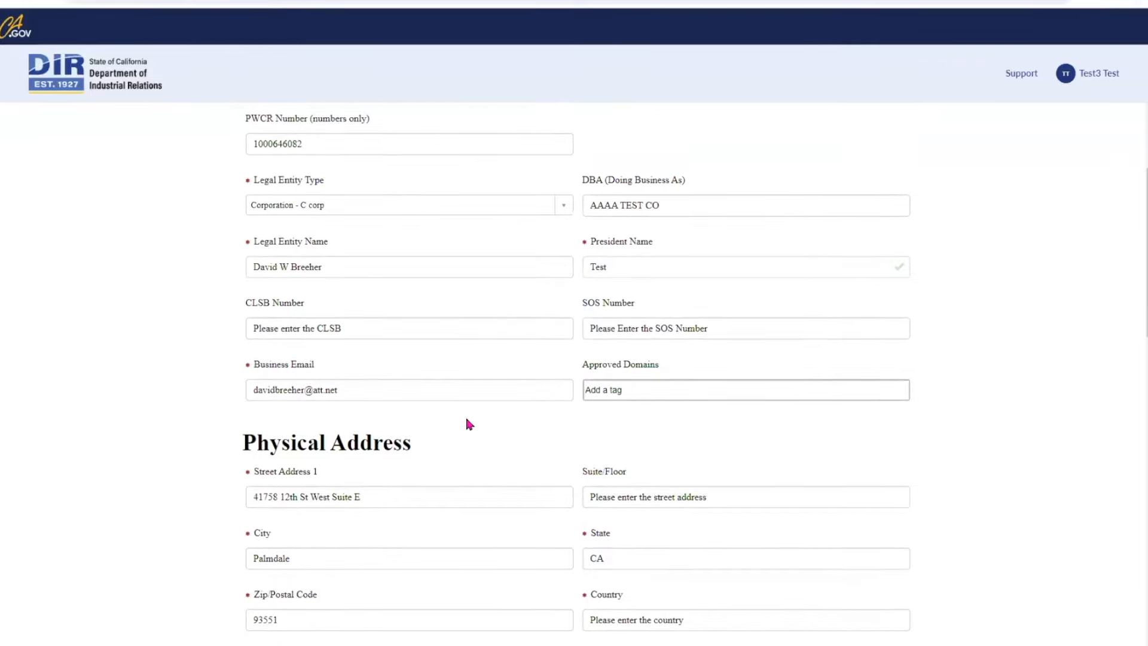
scroll(468, 424, down, 1)
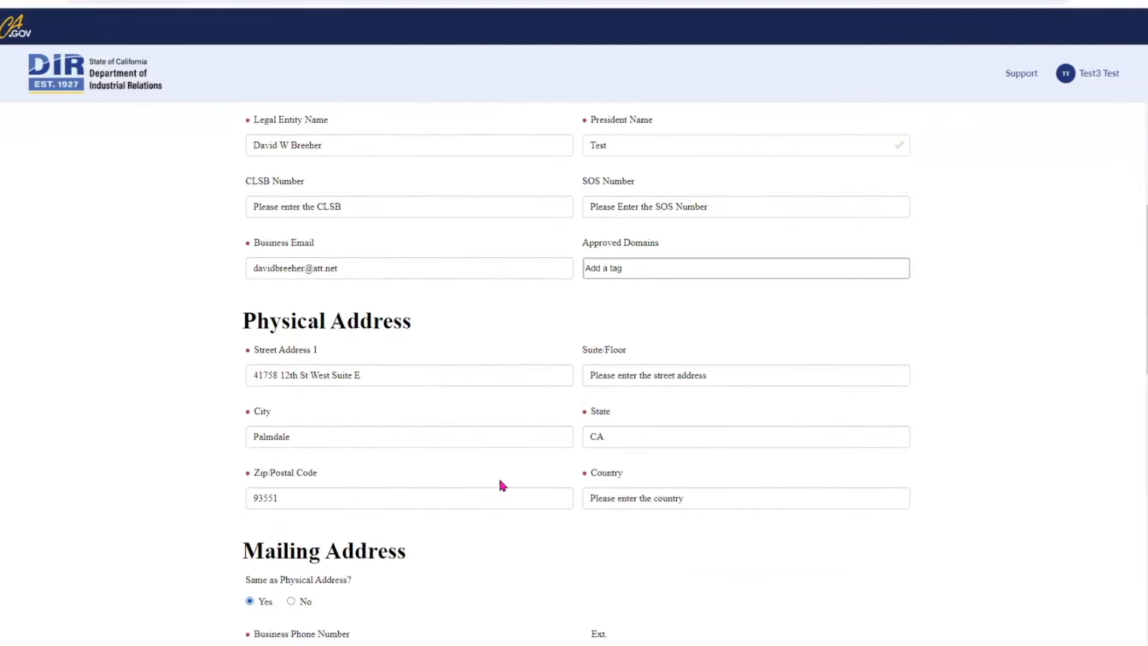
scroll(502, 485, down, 1)
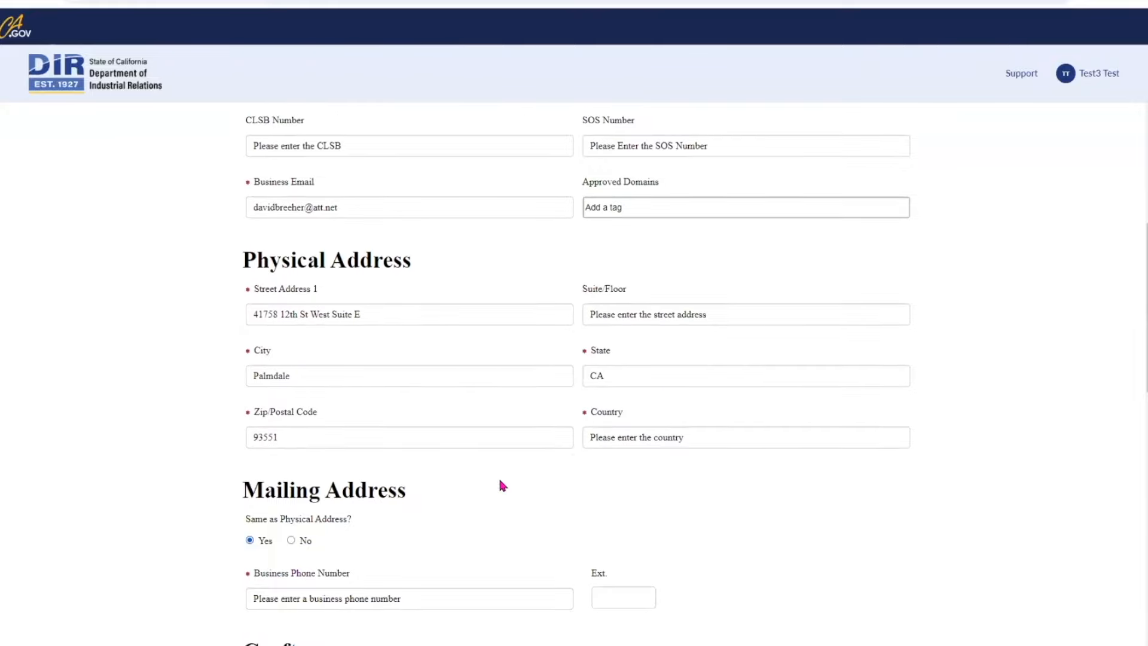
text(916)
text(-)
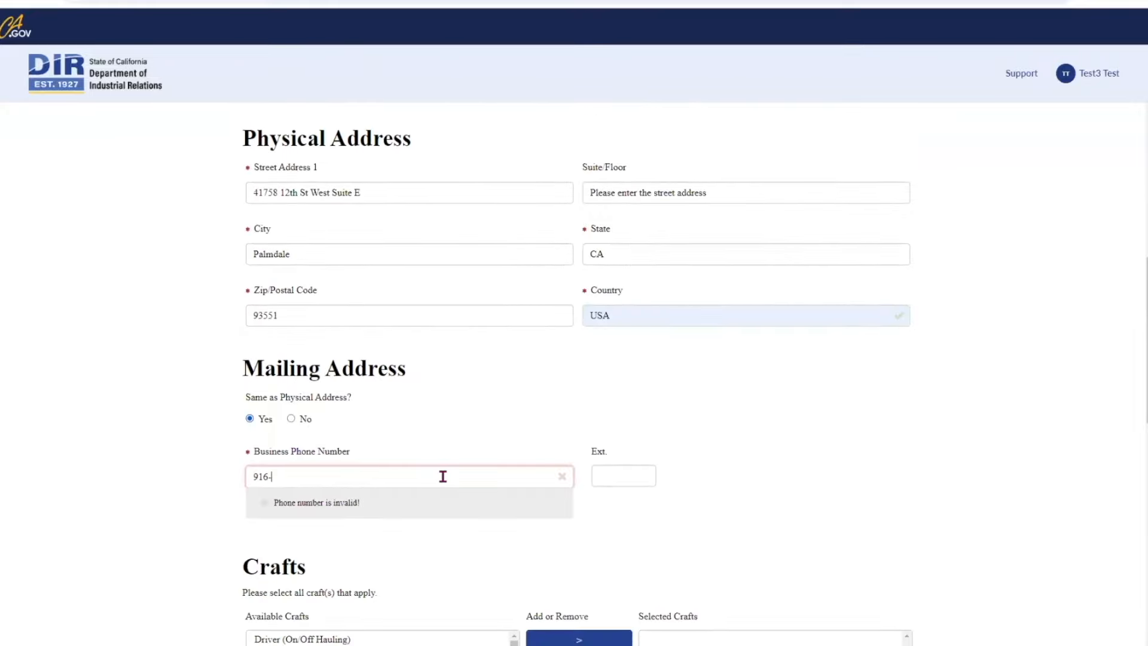
text(1234567)
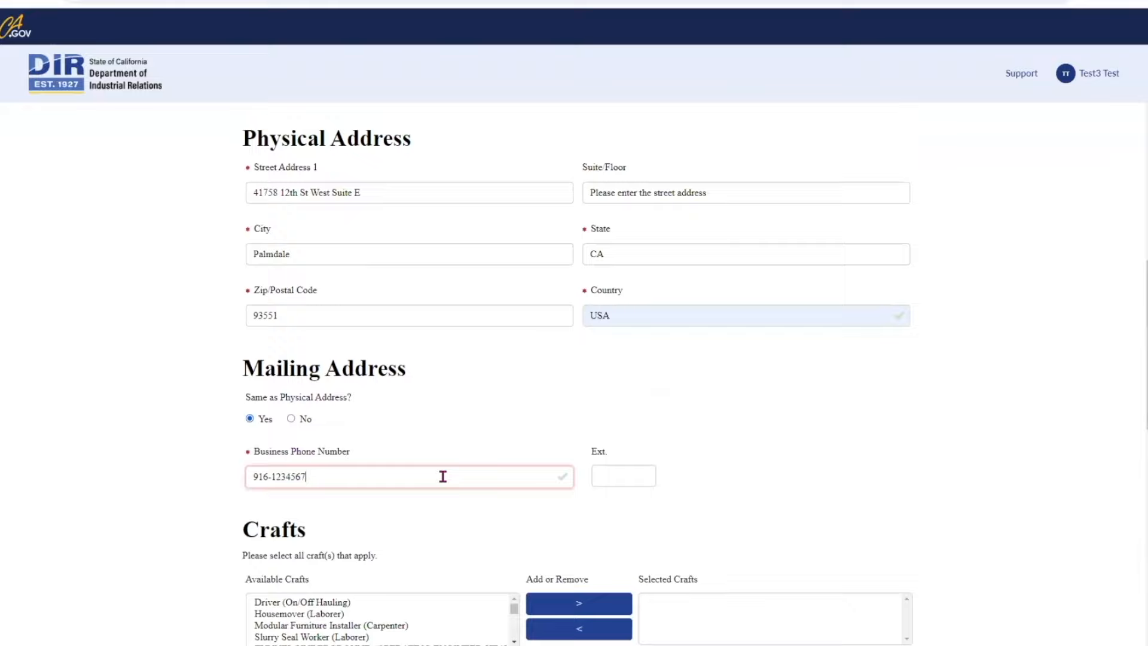
Step: Add Housemover (Laborer) to the selected crafts and declare authority for both roles
scroll(440, 497, down, 2)
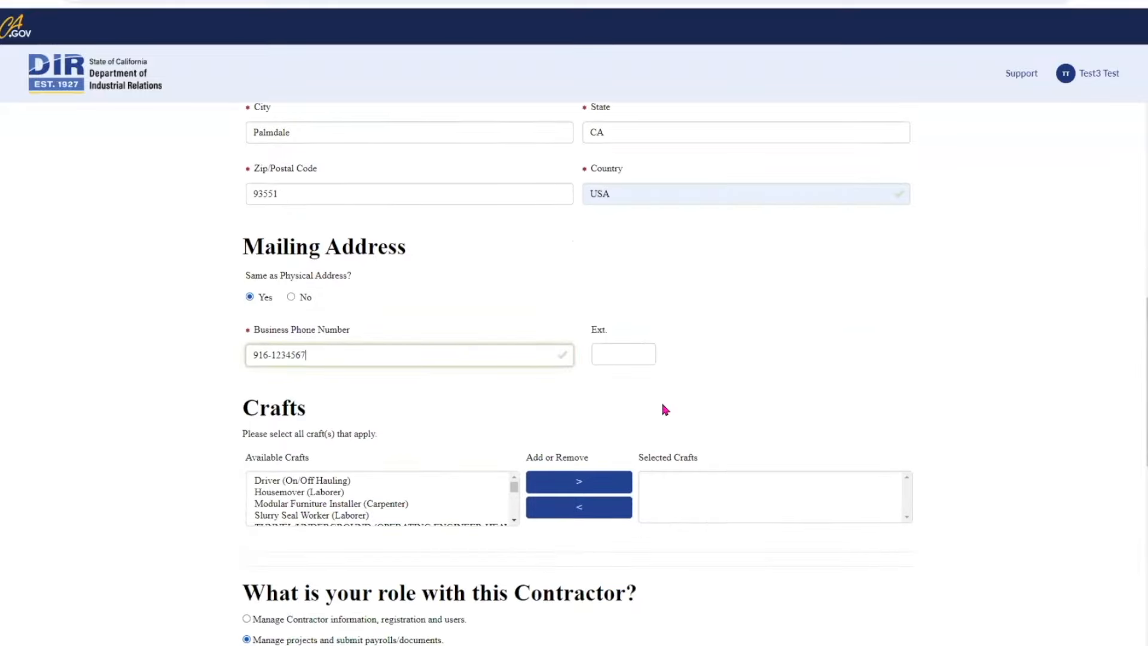
scroll(661, 404, down, 3)
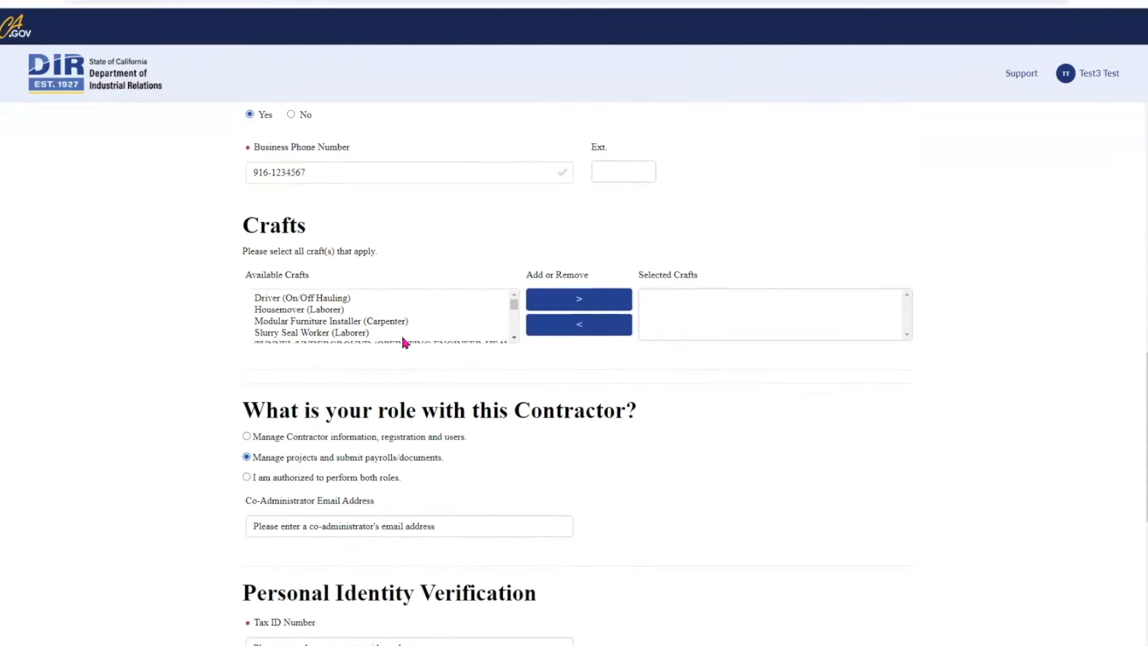
click(342, 310)
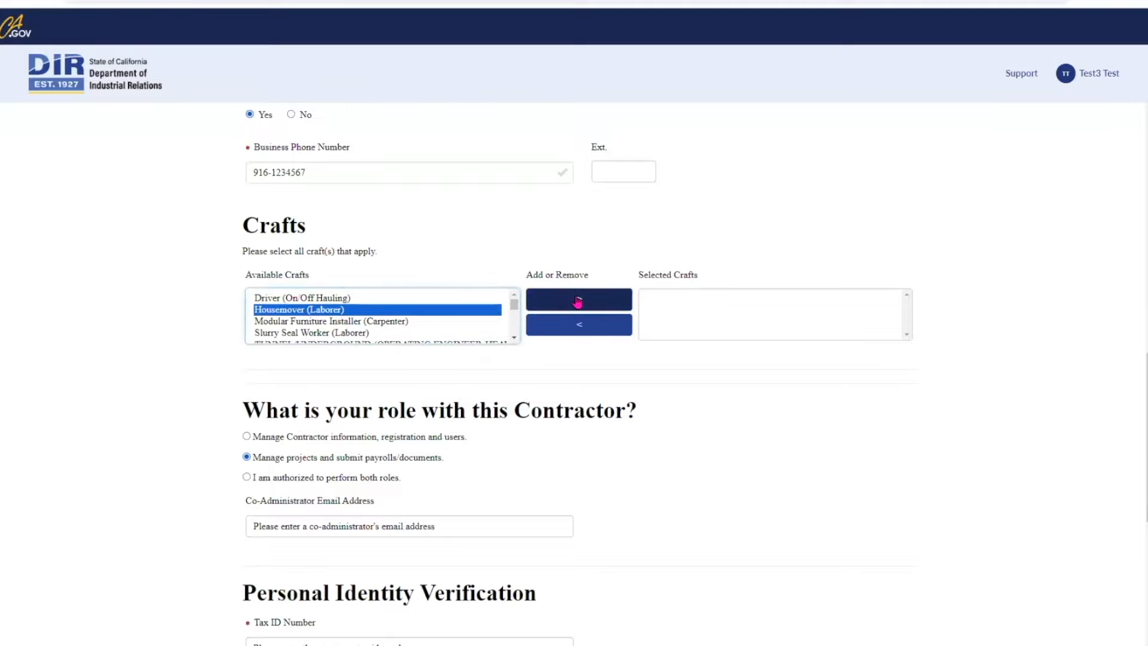
click(578, 302)
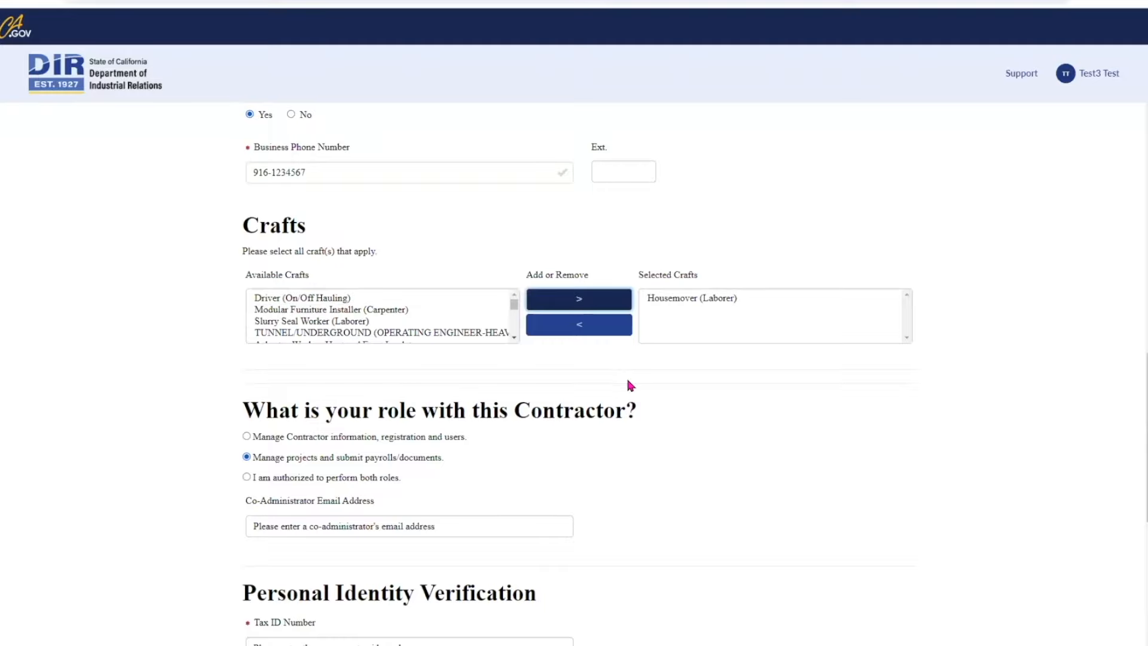
scroll(628, 381, down, 2)
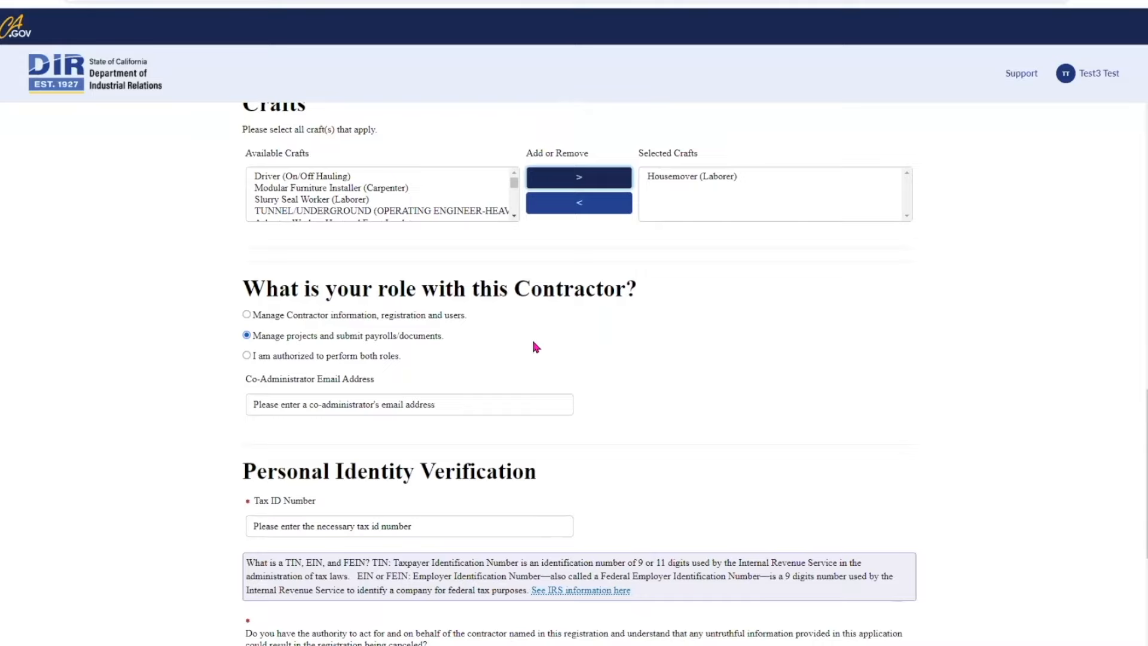
click(247, 355)
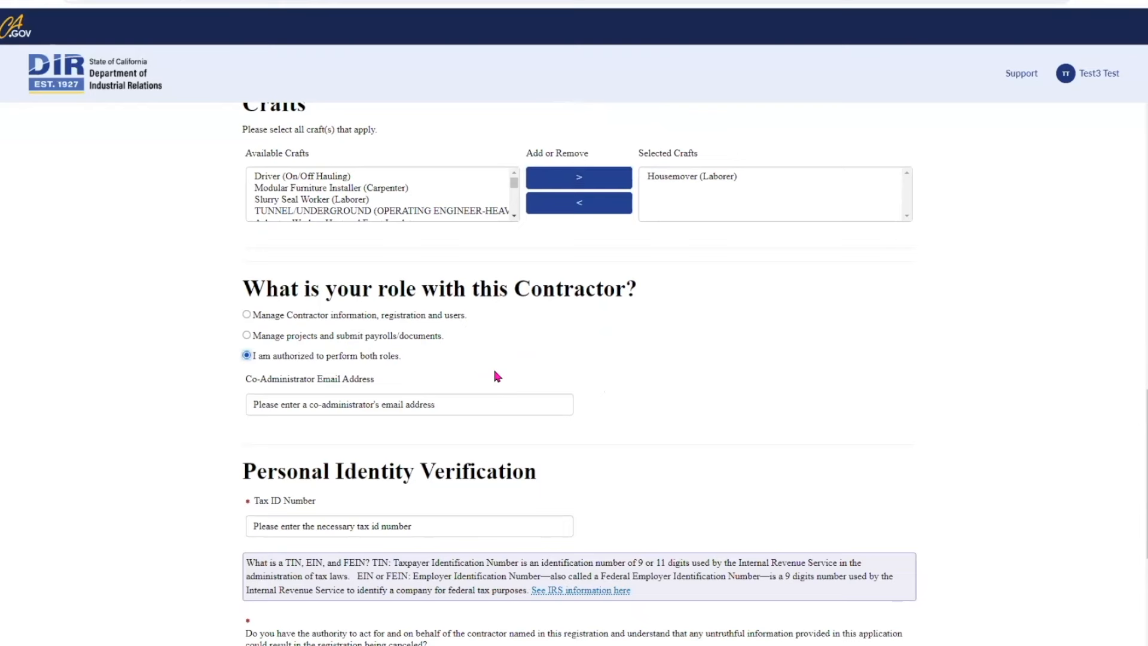
Step: Enter the co-administrator's e-mail and paste the tax ID number
scroll(495, 375, down, 1)
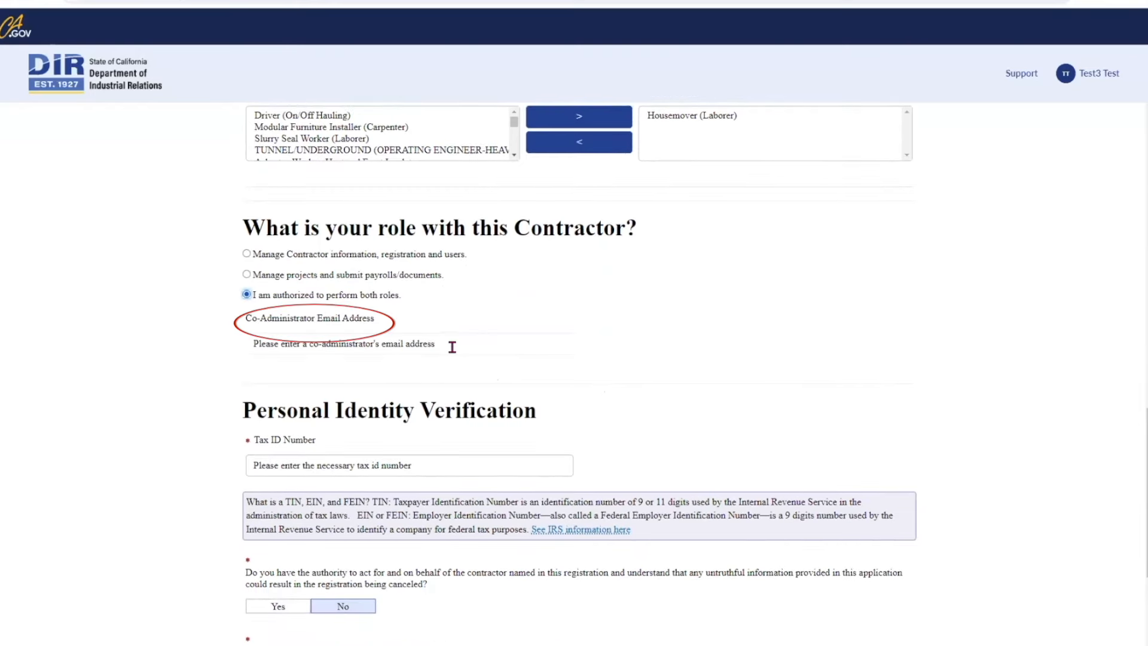
click(311, 344)
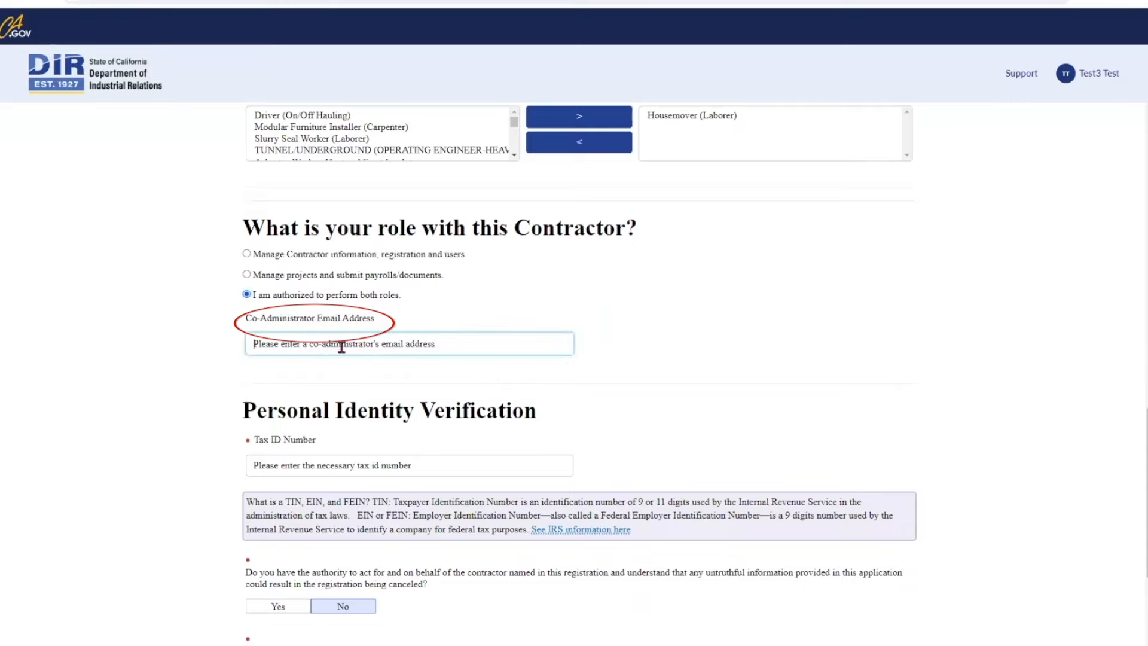
text(t)
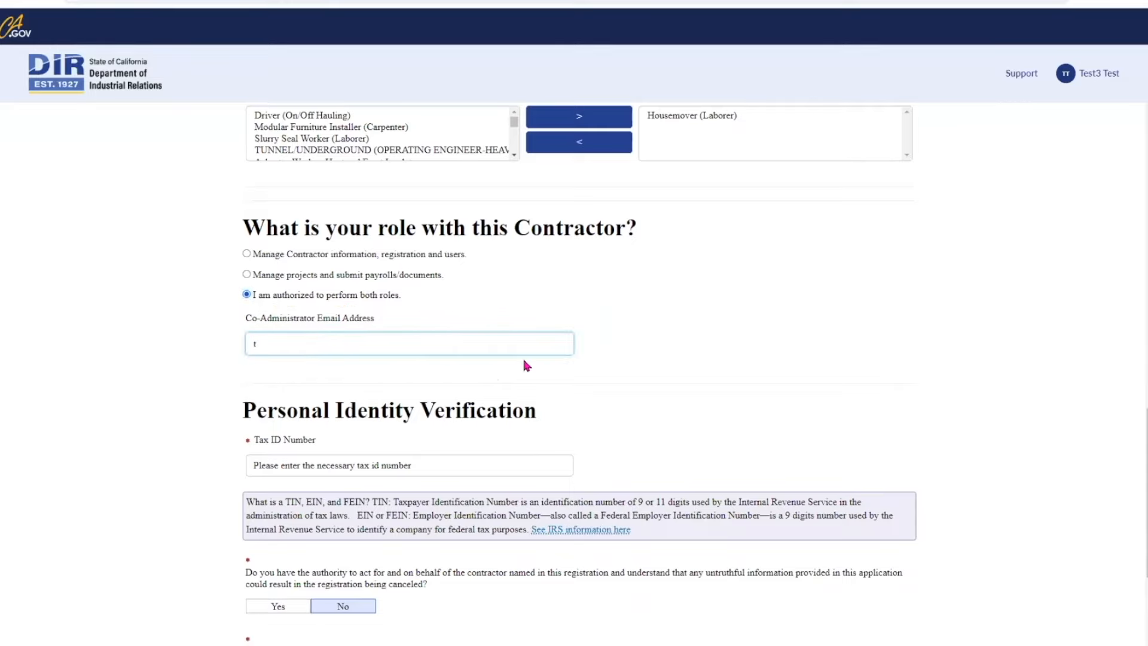
text(est1@test.com)
click(541, 365)
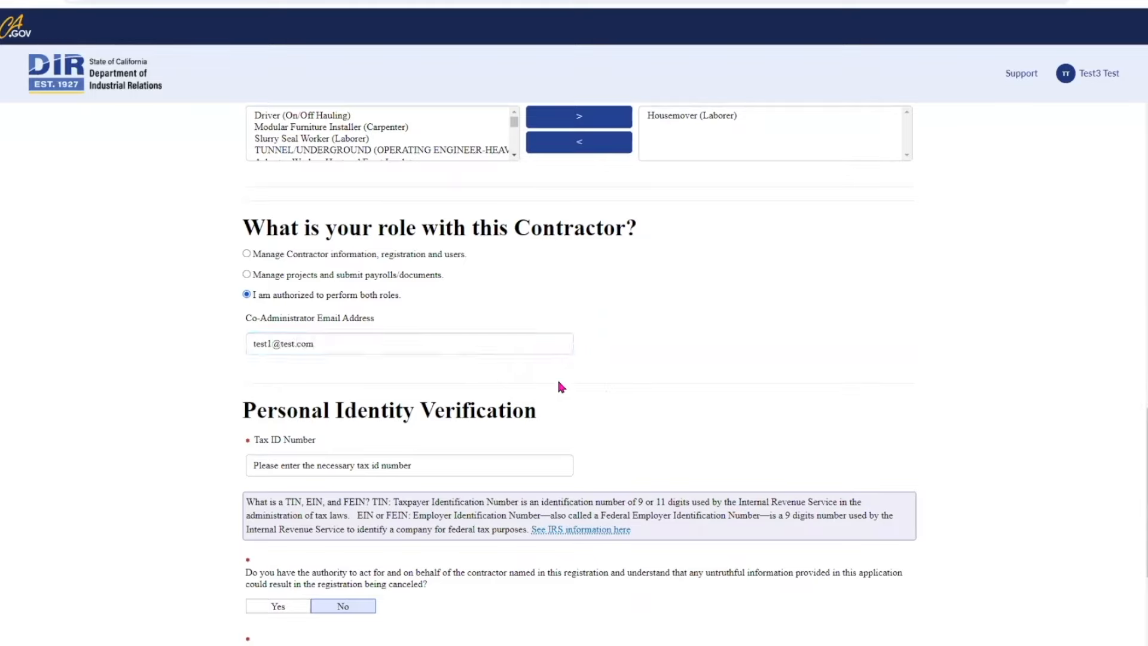
scroll(558, 379, down, 2)
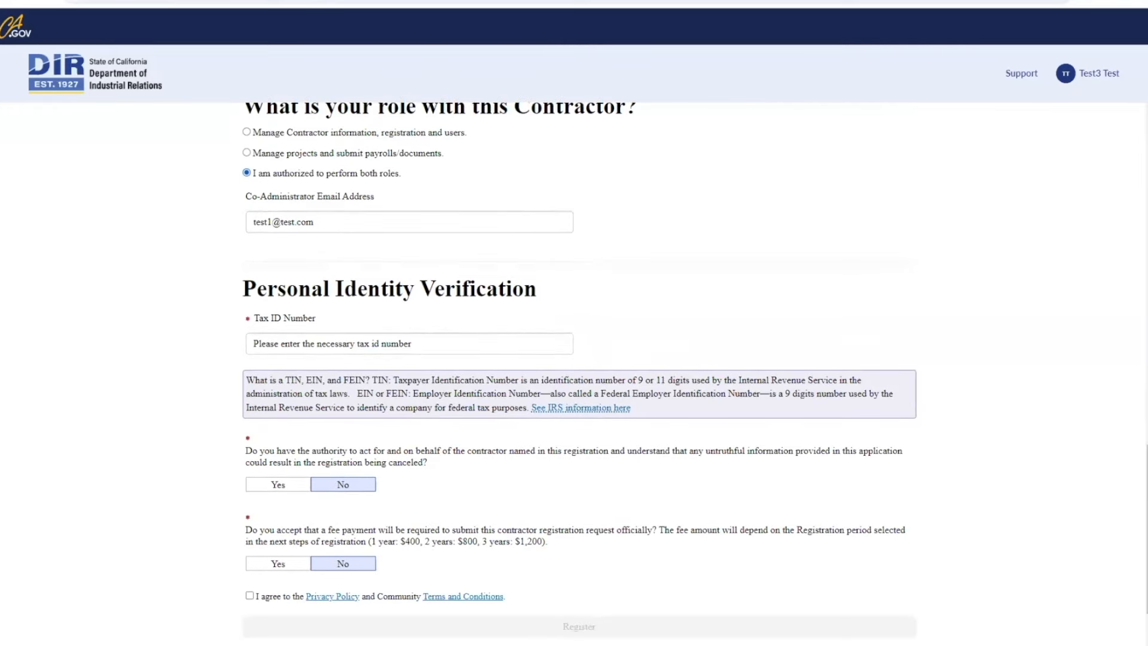
click(333, 344)
text(123456789)
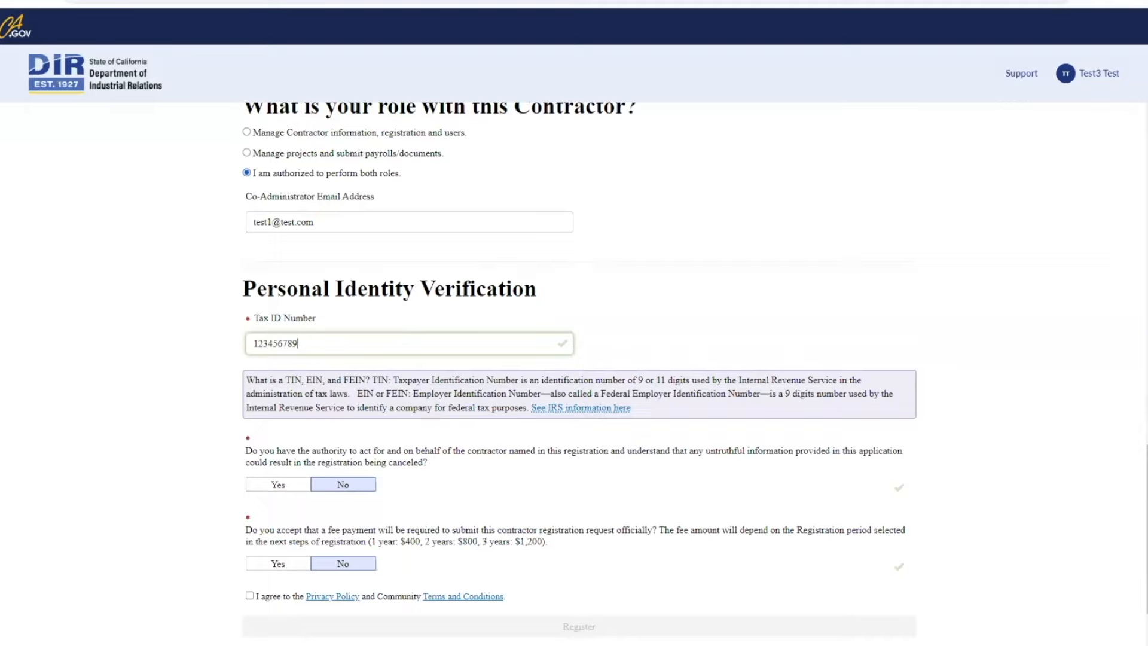
key(Tab)
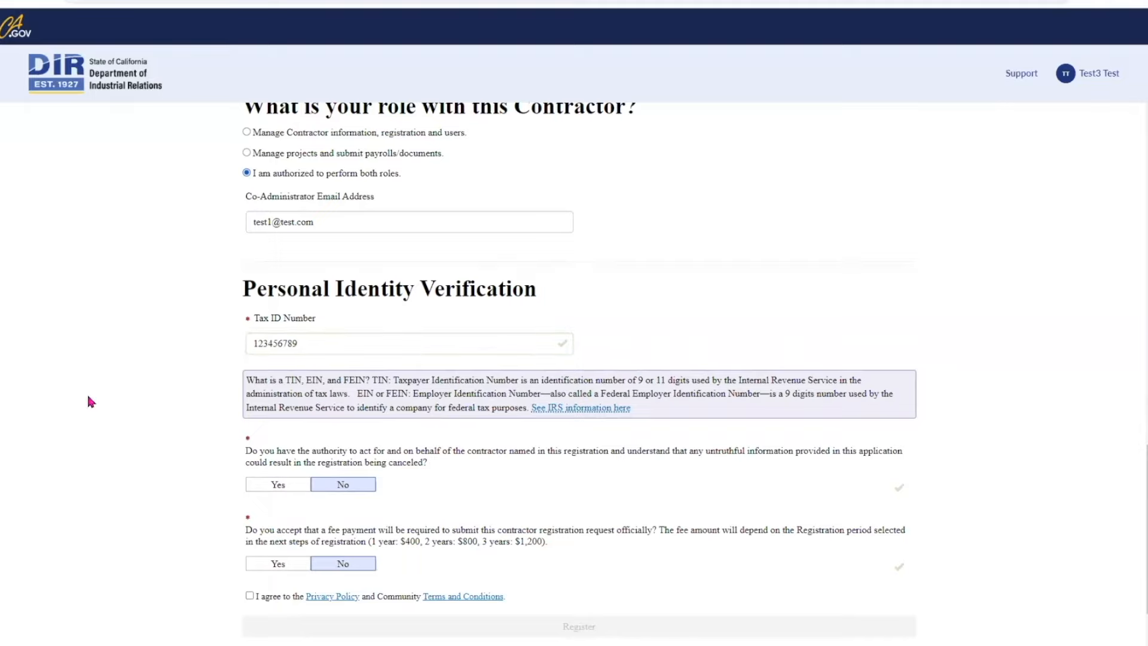
Step: Affirm authority, accept the registration fee, agree to the privacy policy and terms, and submit
scroll(477, 483, down, 2)
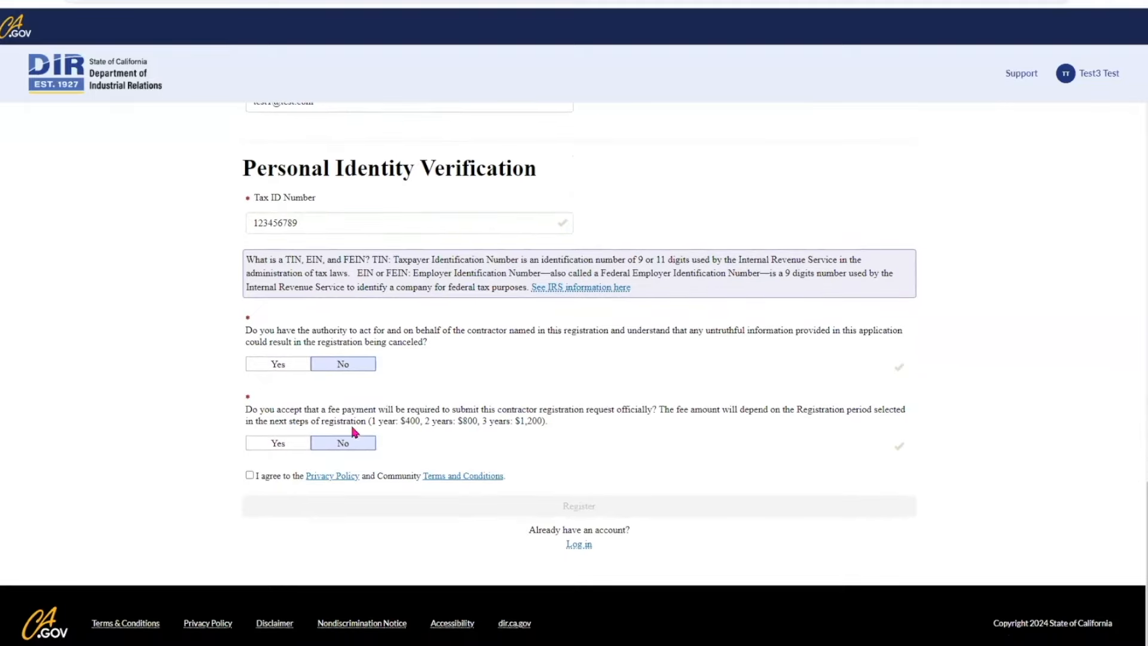
click(289, 368)
click(287, 442)
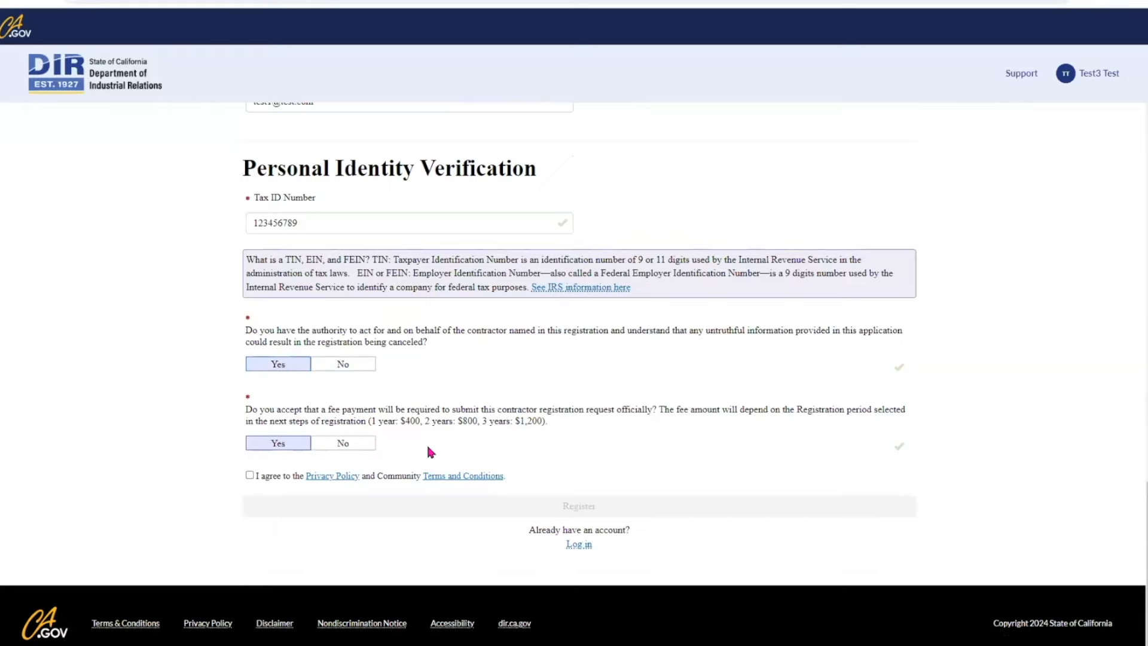
click(249, 476)
click(585, 508)
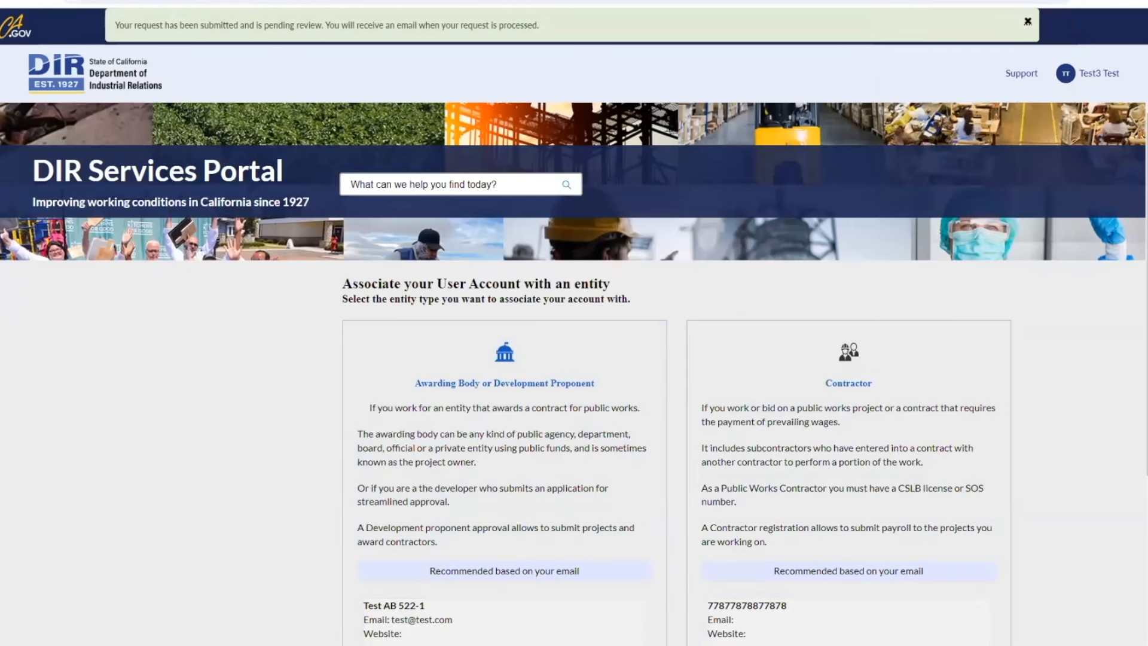
Step: Log back in with the account password to reach the contractor dashboard
text(•)
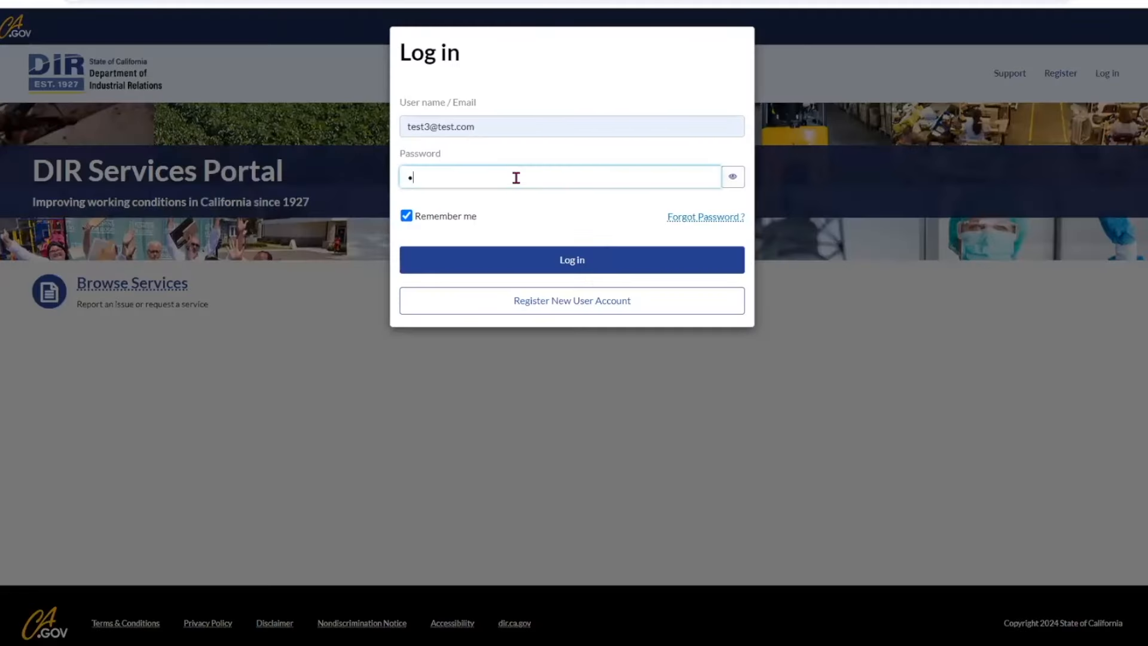
text(••••••••)
click(573, 260)
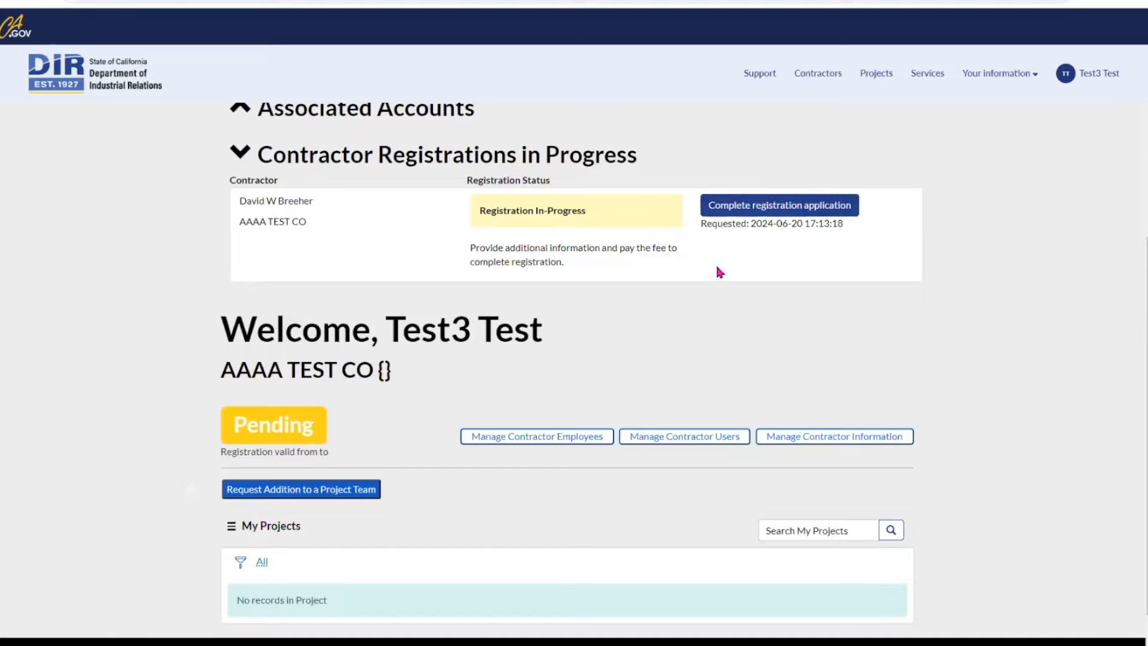
Step: Open the pending registration application and move past General Contractor Information to Crafts
click(780, 205)
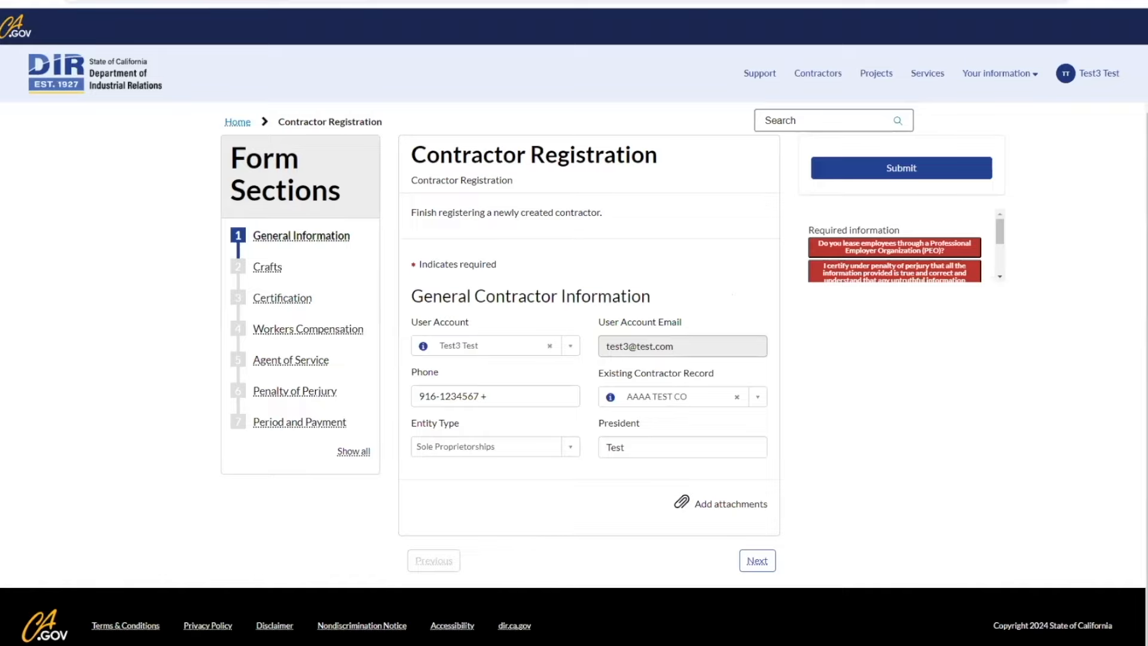
click(758, 561)
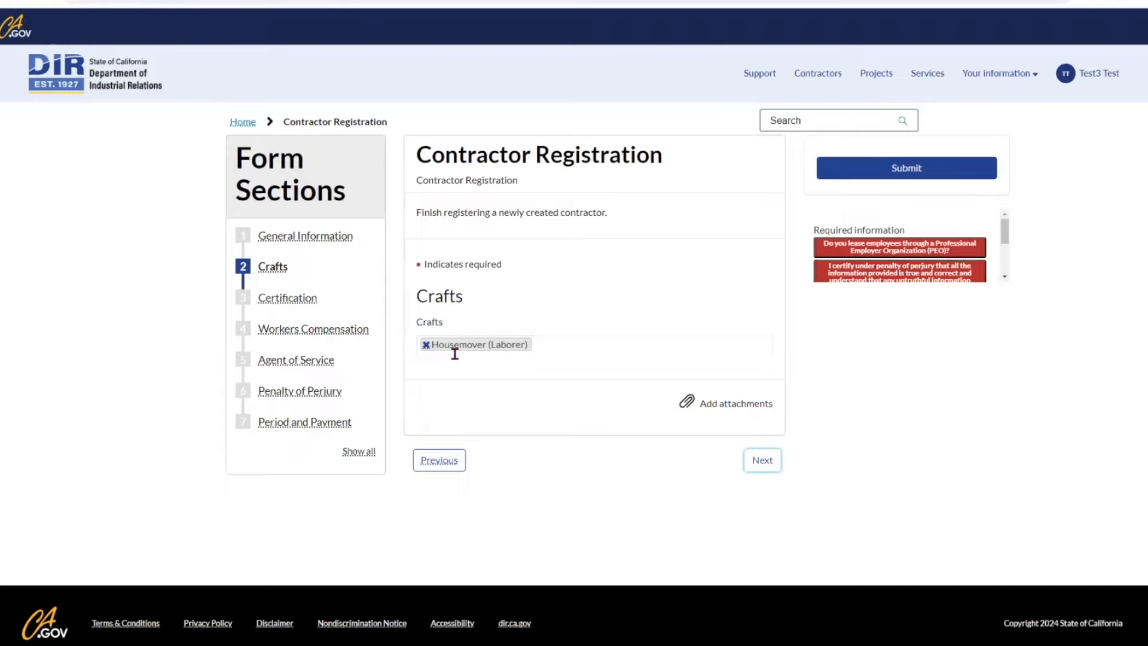
Step: On Contractor Certification, answer No to delinquent liability, debarment and registration lapse
click(763, 462)
scroll(770, 464, down, 1)
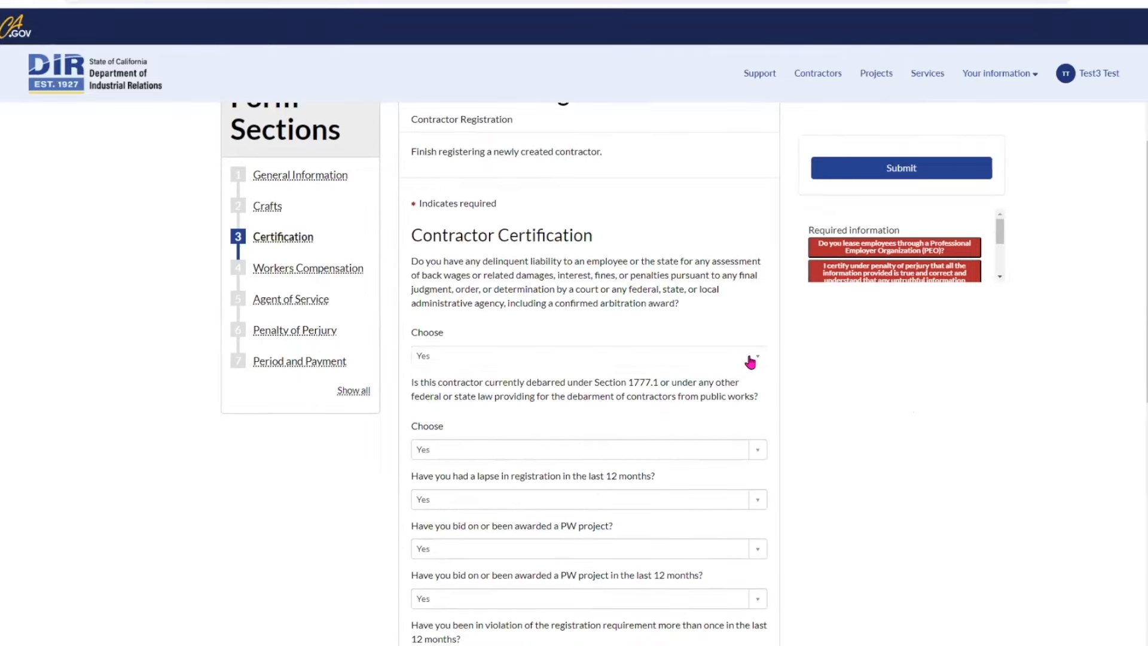
click(757, 357)
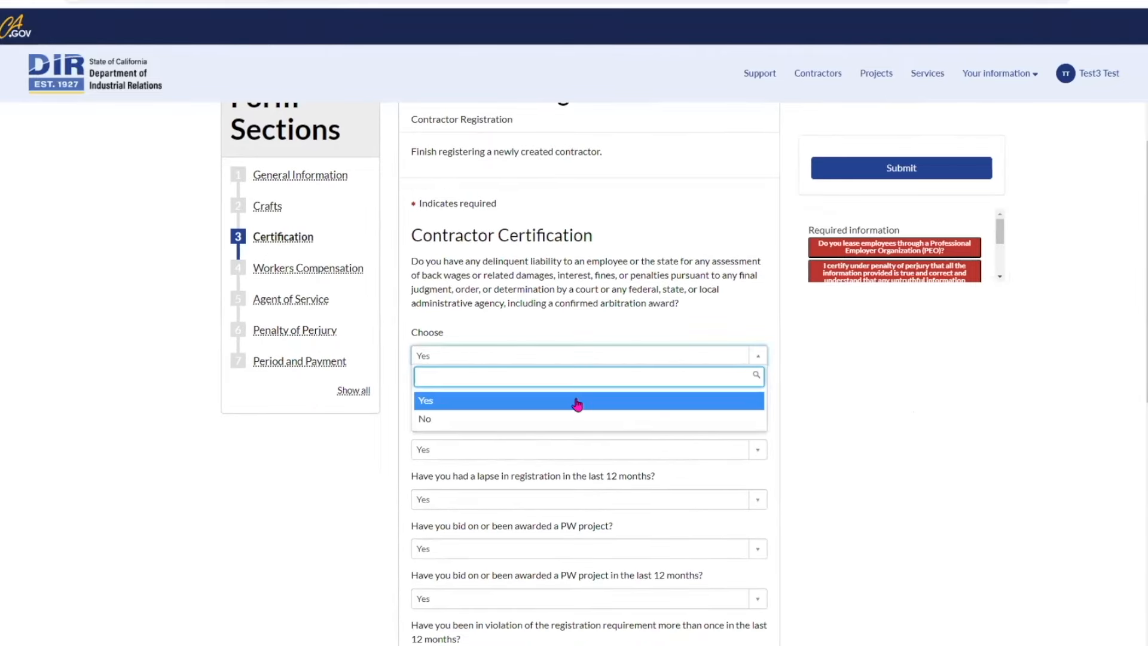
click(432, 418)
scroll(626, 446, down, 1)
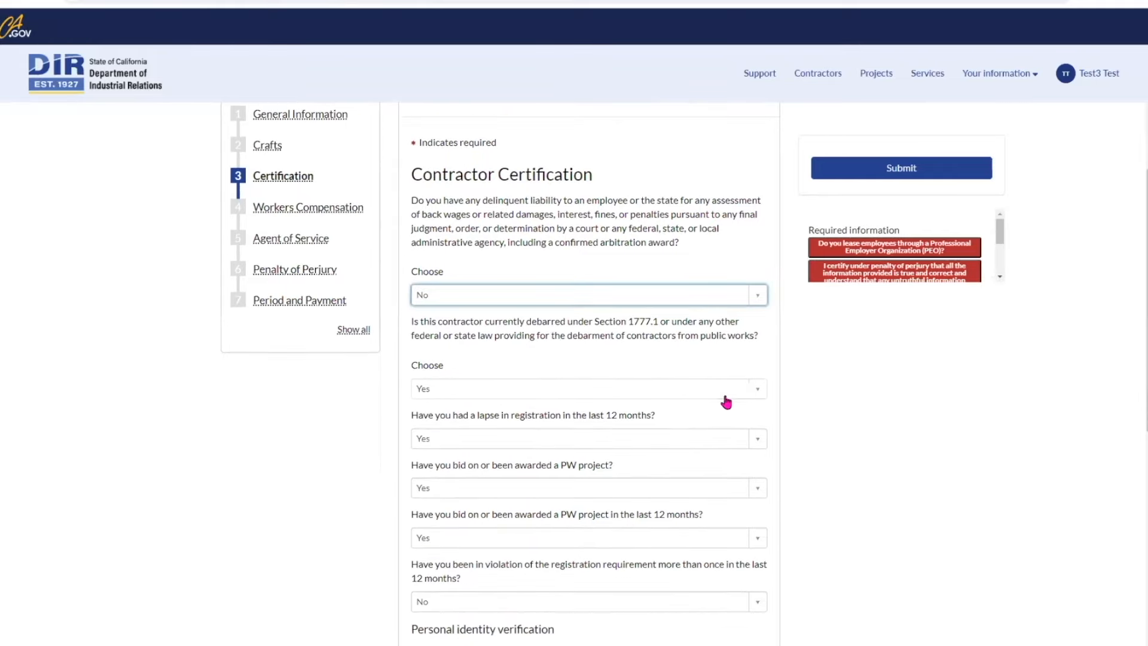
click(758, 389)
click(426, 452)
scroll(733, 455, down, 2)
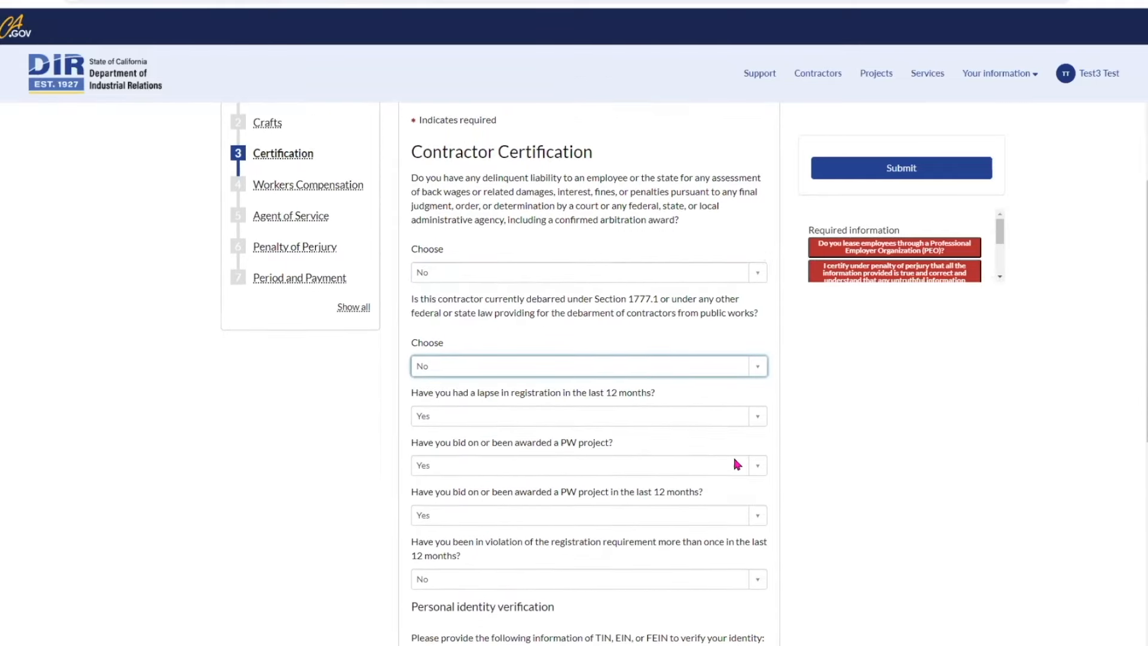
click(757, 323)
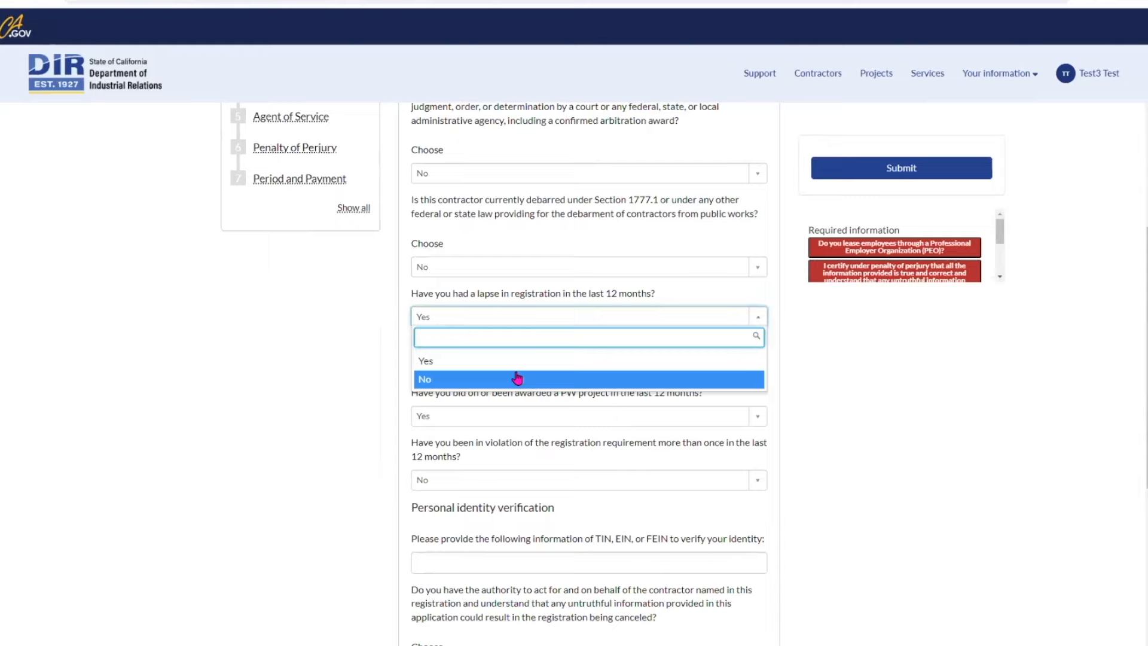
click(434, 383)
Step: Answer No to bidding on a PW project, then fill in the tax identification number
scroll(742, 359, down, 1)
click(758, 307)
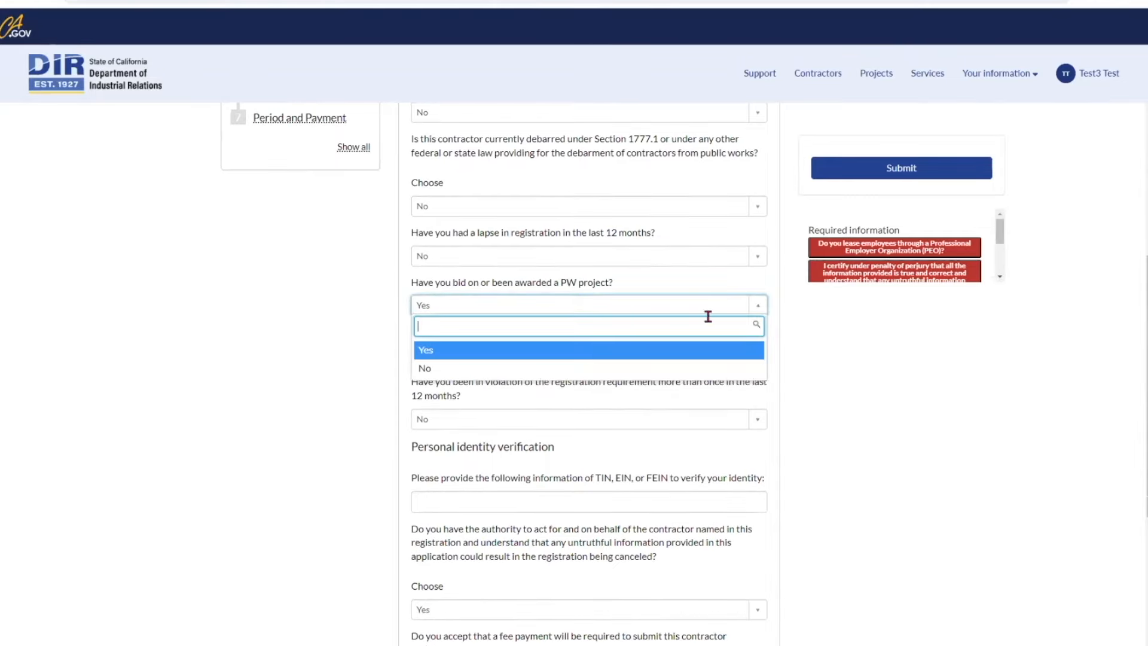
click(428, 369)
scroll(776, 389, down, 1)
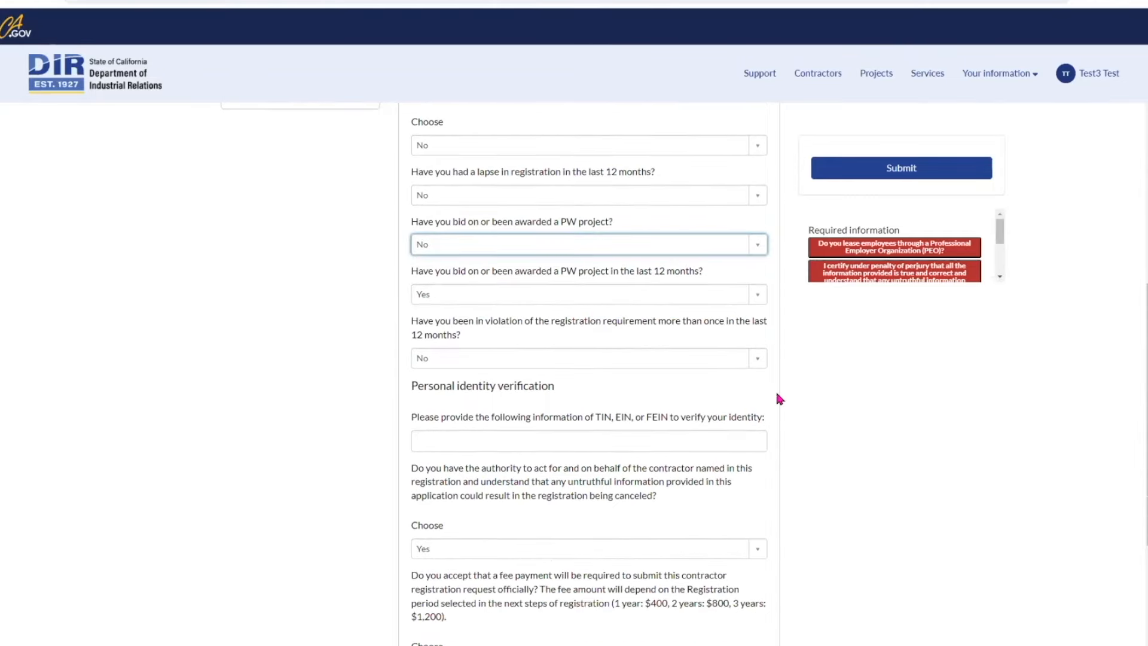
click(758, 366)
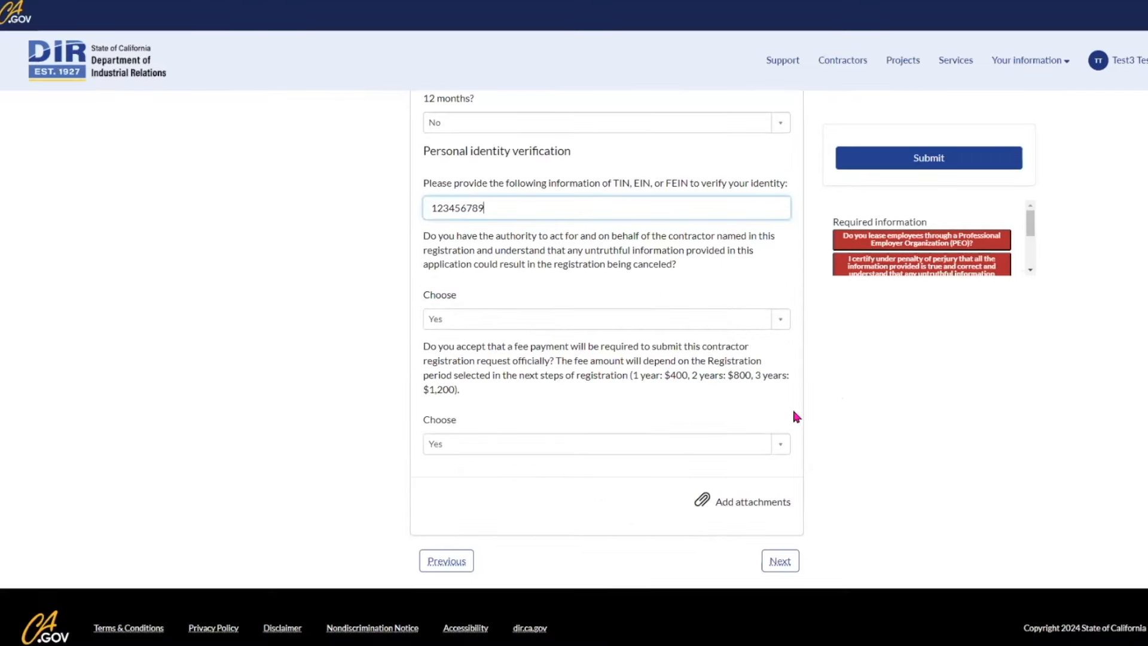
click(802, 408)
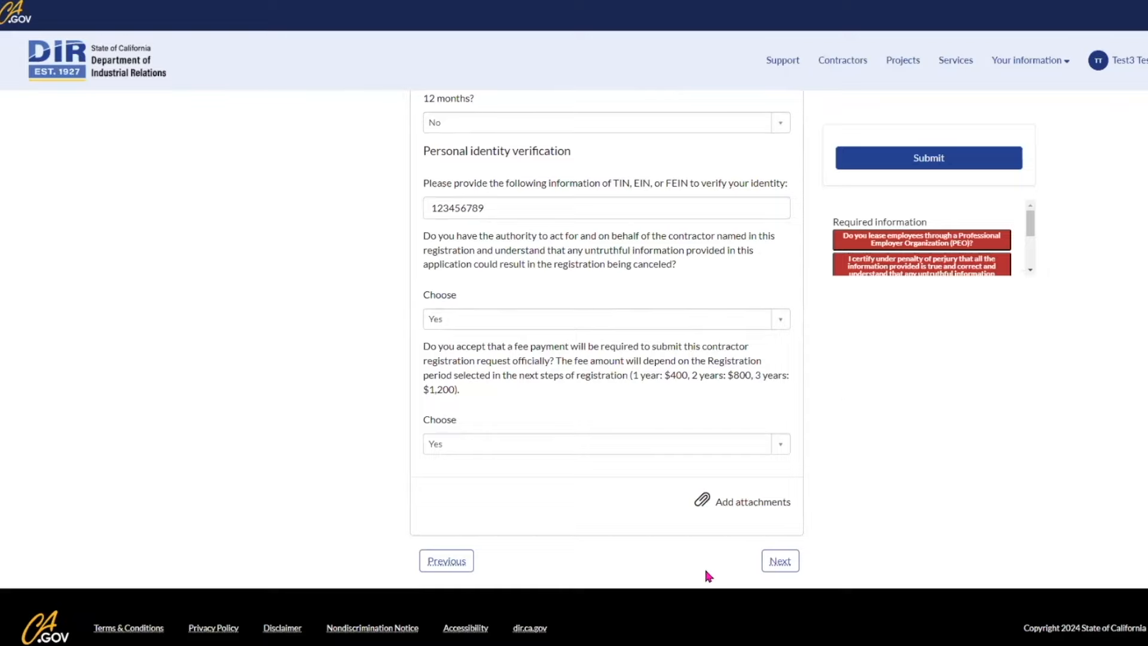
Step: Enter workers' compensation with insurer Test, coverage 2024-07-01 to 2024-07-30, PEO No, then continue to Agent of Service
click(780, 561)
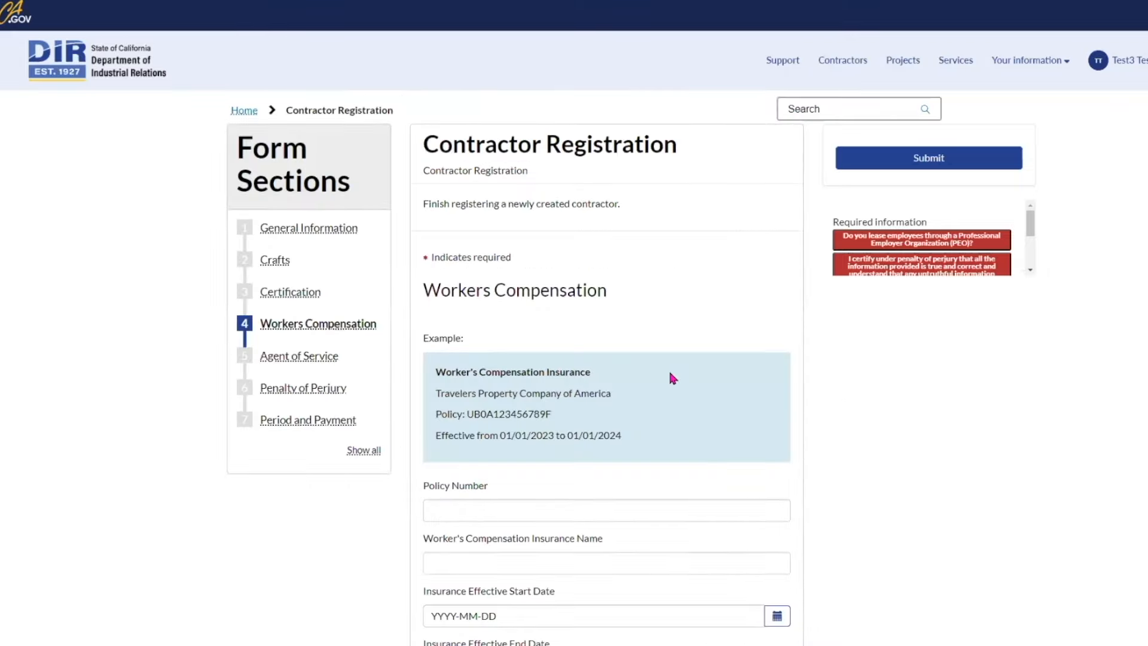
scroll(664, 374, down, 2)
click(621, 386)
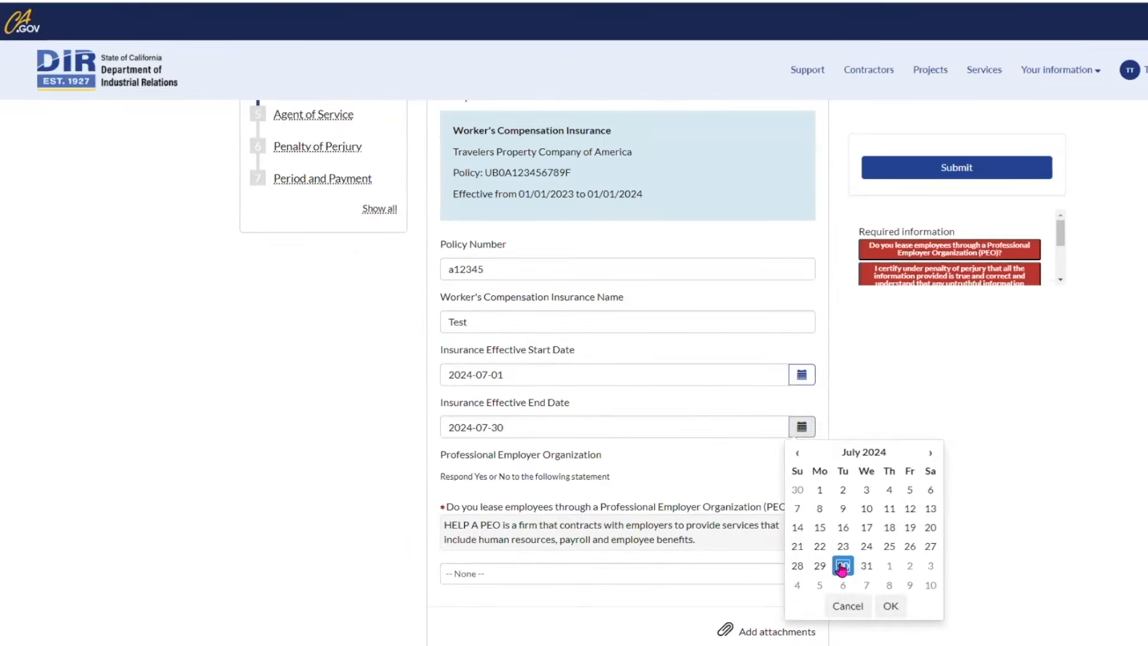
click(736, 471)
scroll(735, 469, down, 2)
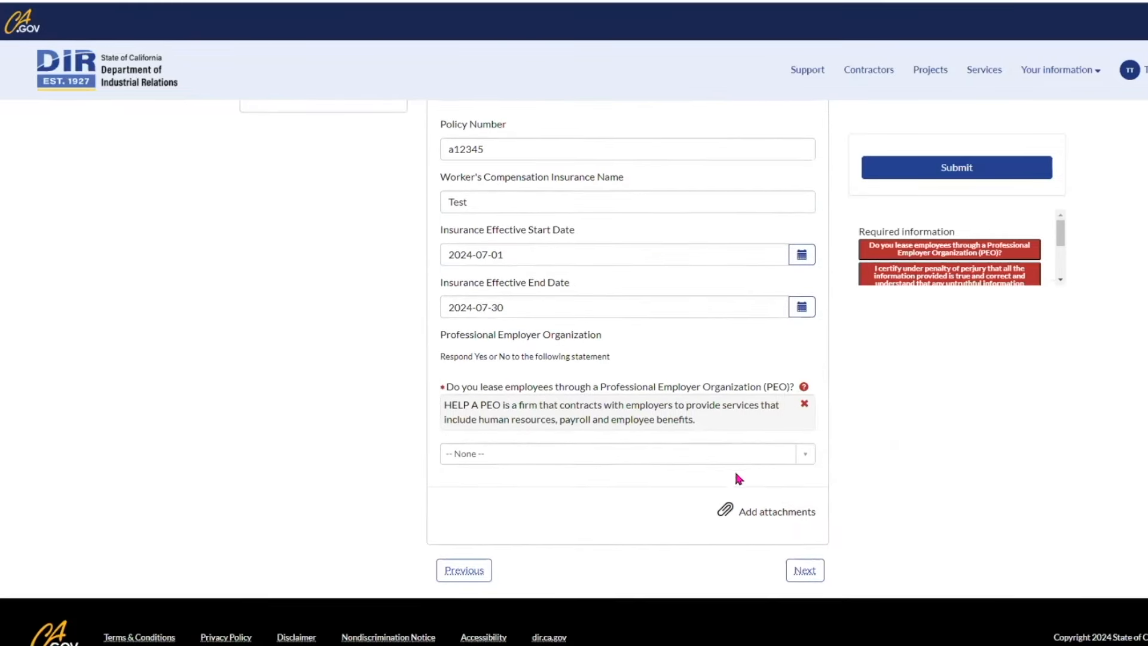
click(808, 461)
click(455, 537)
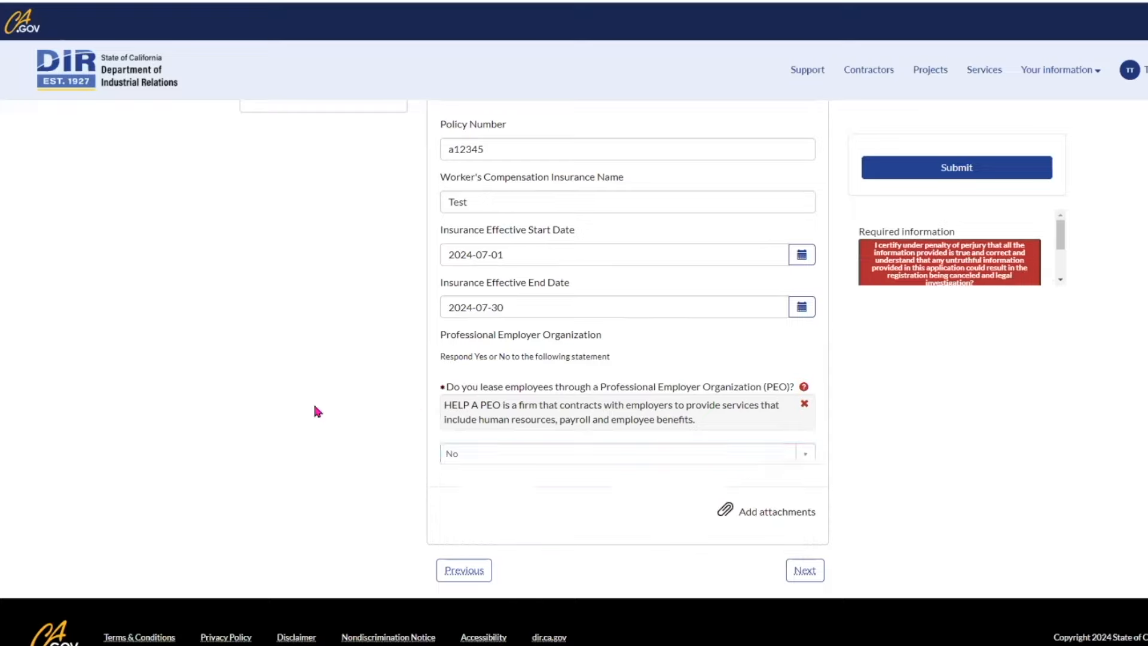
click(805, 571)
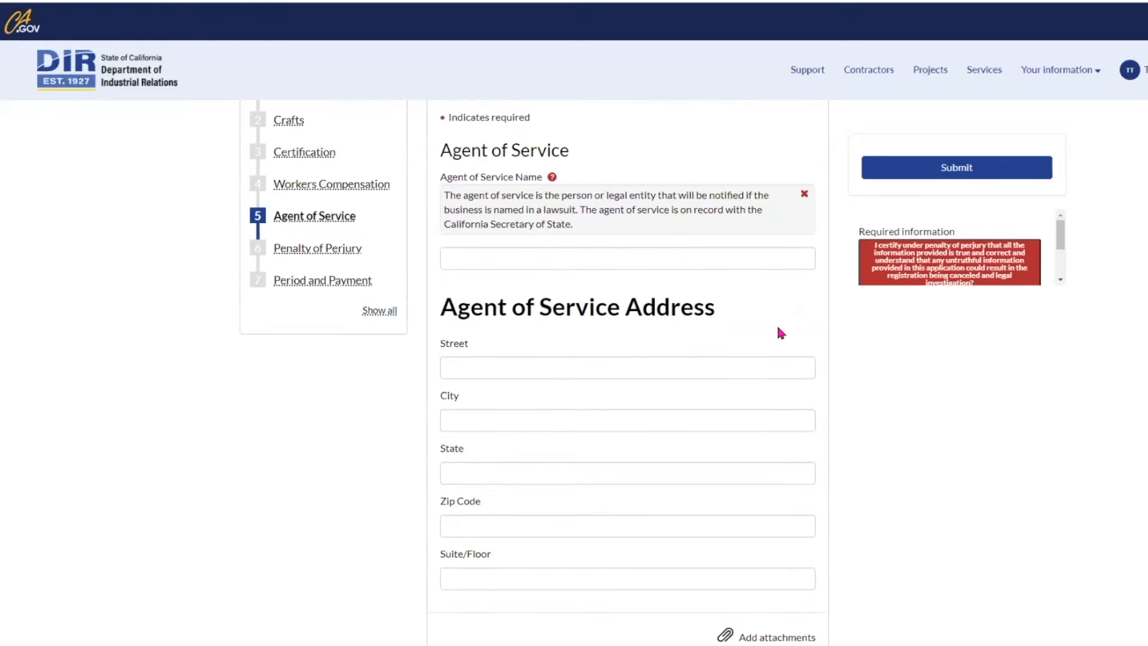
Step: Enter the agent of service's name, street, city, state and zip, then continue to Penalty of Perjury
click(715, 381)
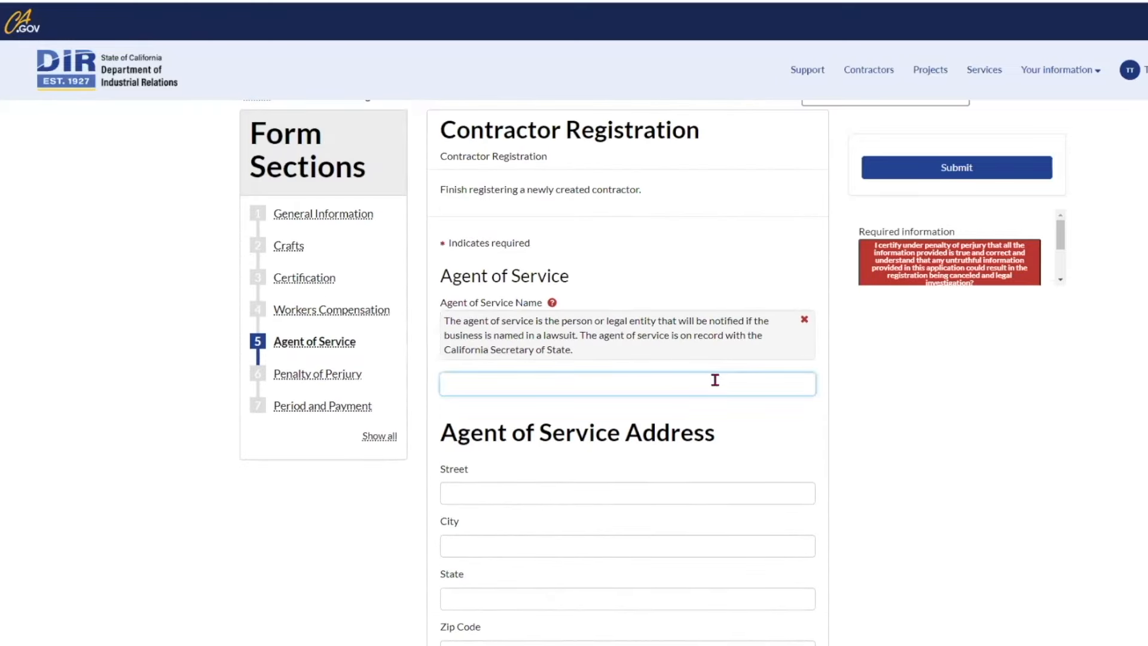
text(Test)
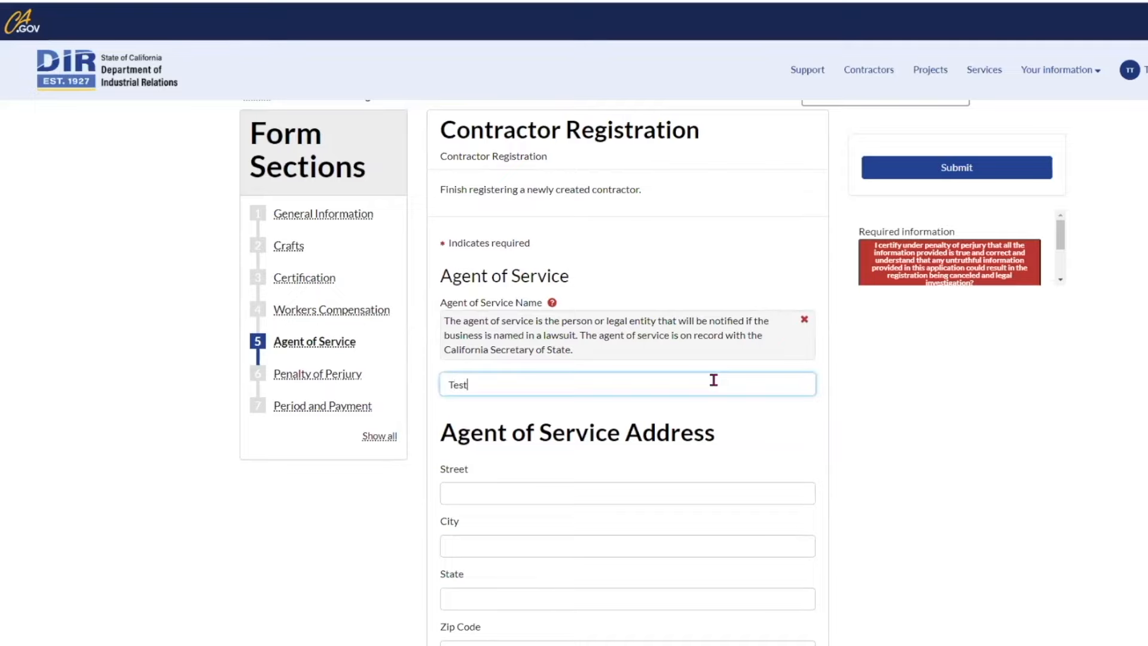
click(668, 491)
scroll(668, 492, down, 3)
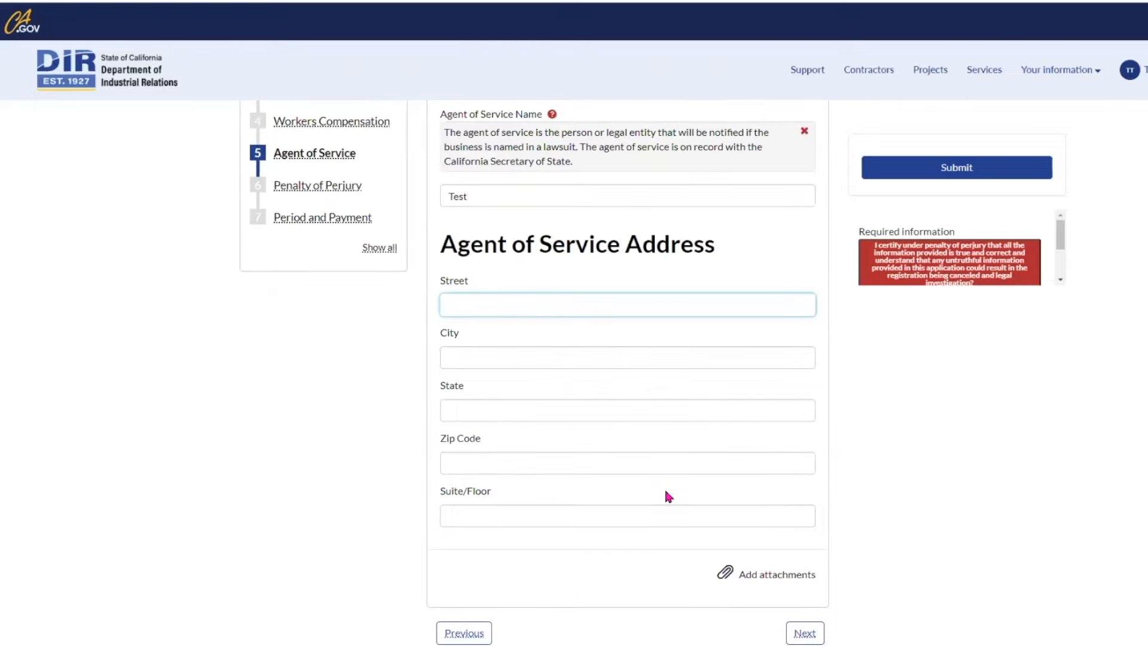
text(123 Street Ave.)
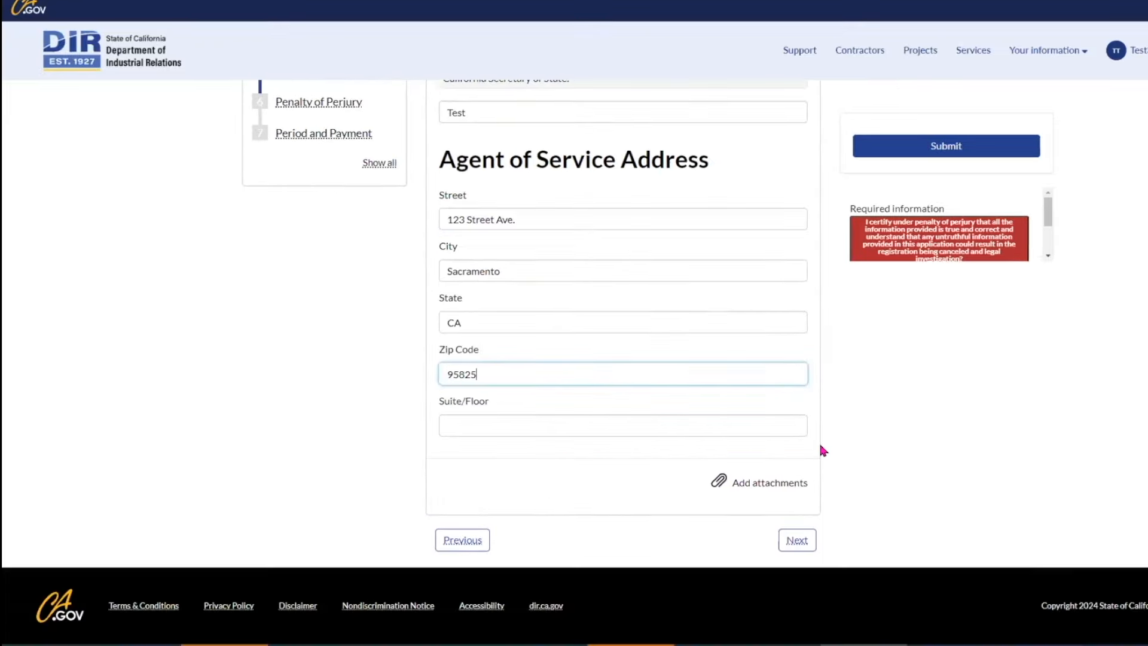
click(825, 449)
scroll(822, 445, up, 2)
scroll(822, 446, down, 2)
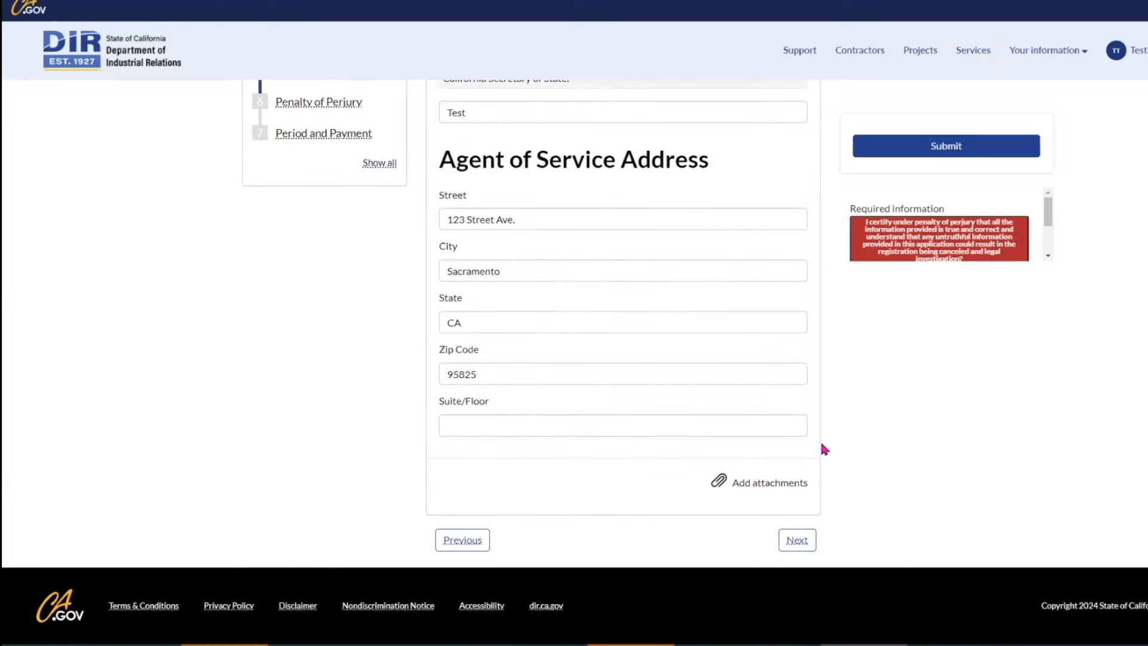
click(782, 541)
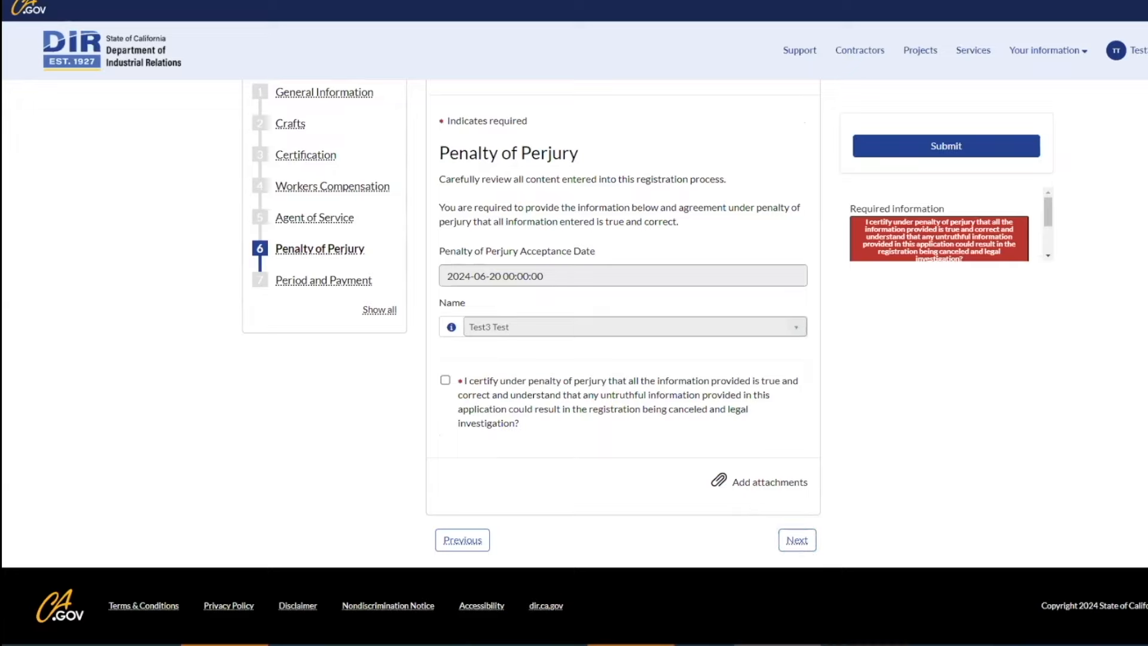
Step: Tick the penalty of perjury certification and continue to Registration Period and Payment
scroll(490, 440, up, 1)
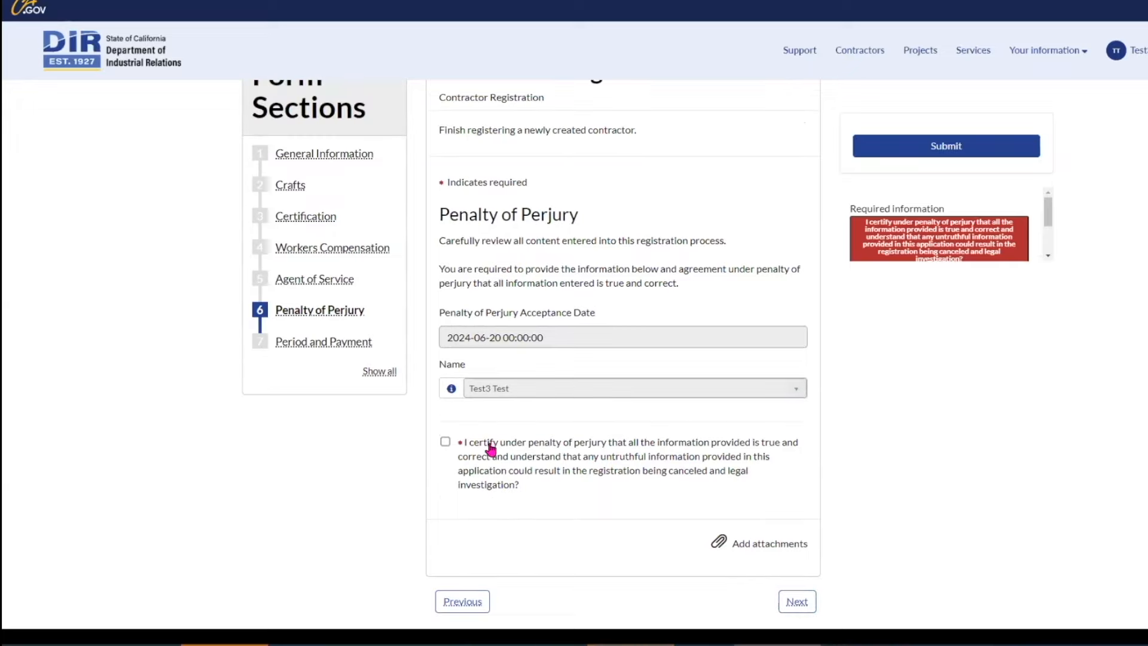
scroll(471, 467, down, 1)
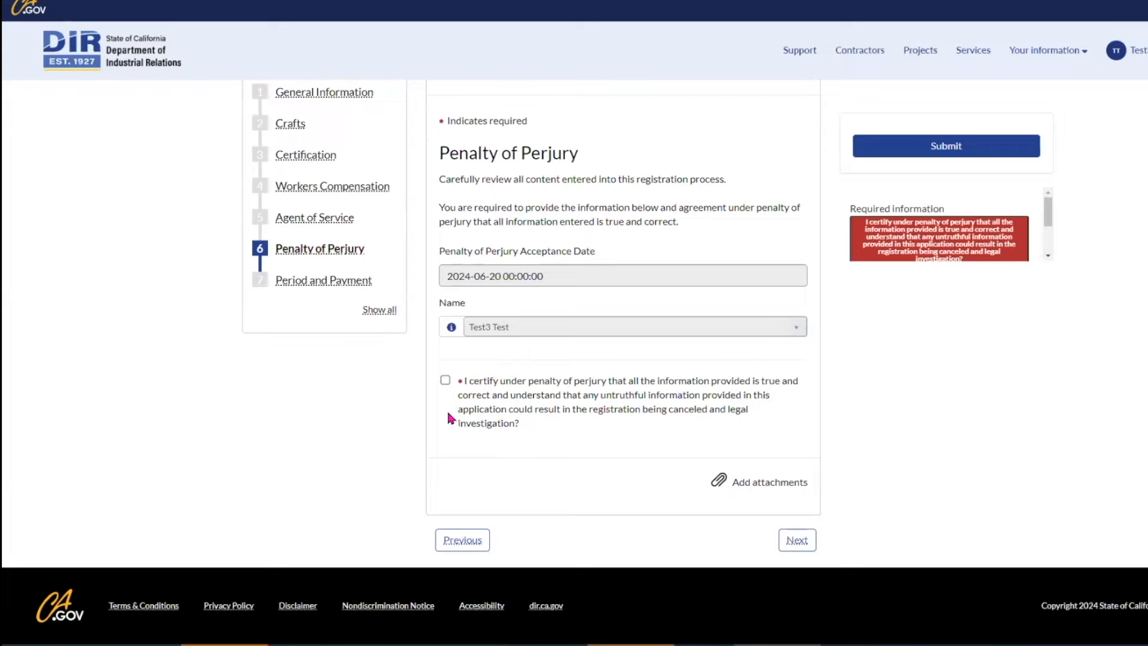
click(445, 383)
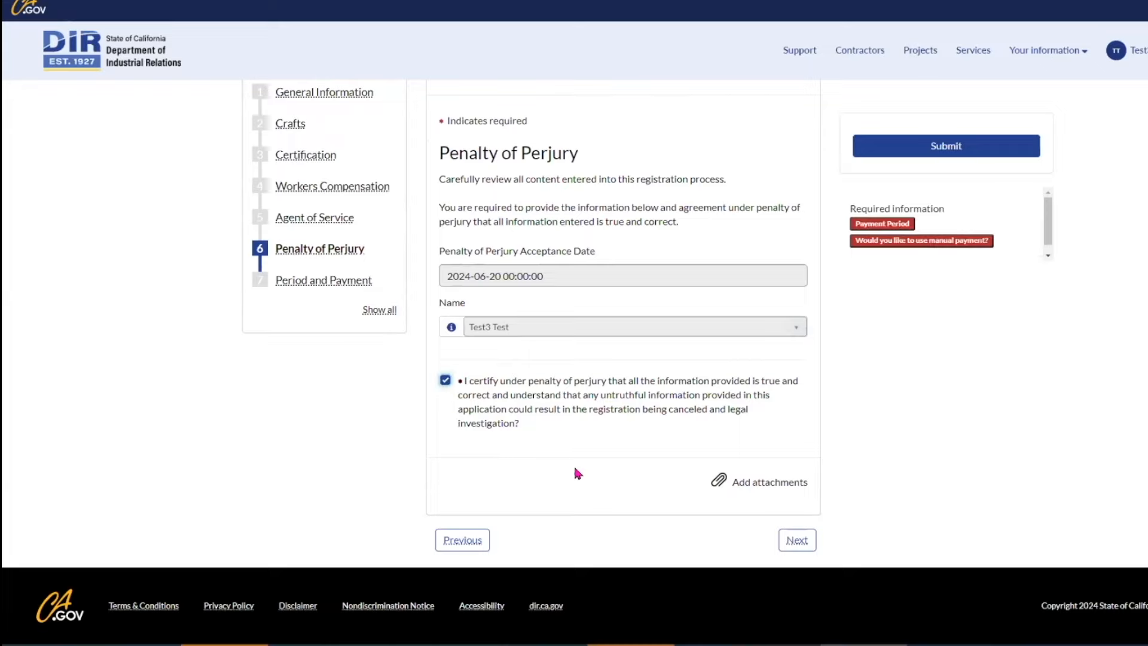
click(795, 540)
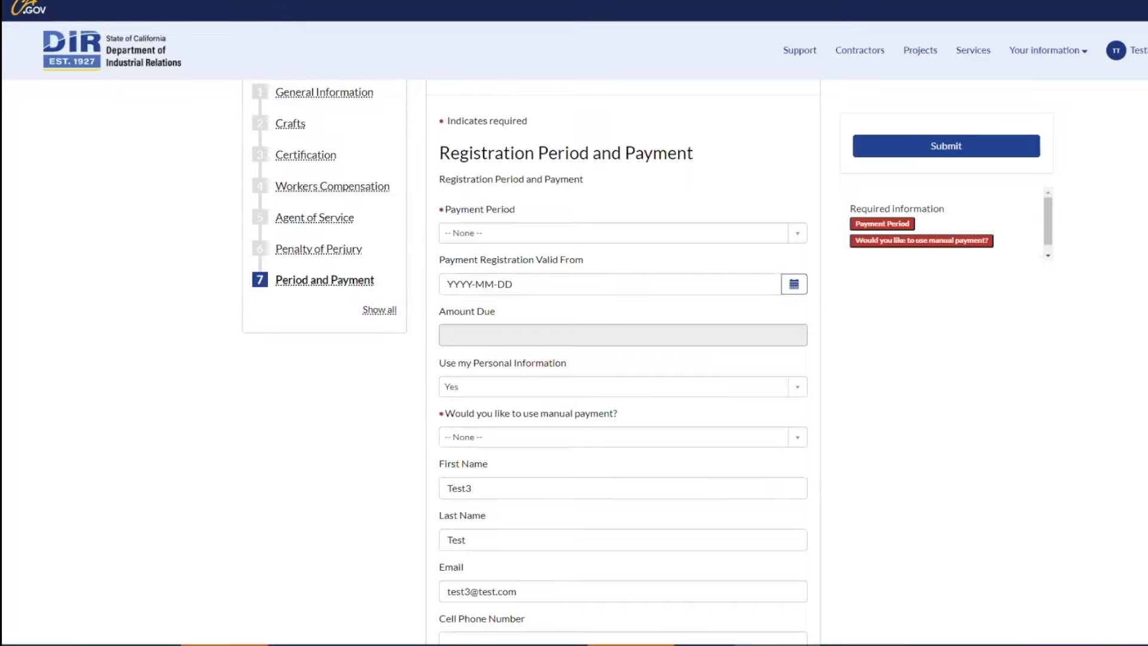
Step: Choose the 1 Year - $400 period, answer No to a lapse, and start registration July 1, 2024
click(796, 236)
click(500, 298)
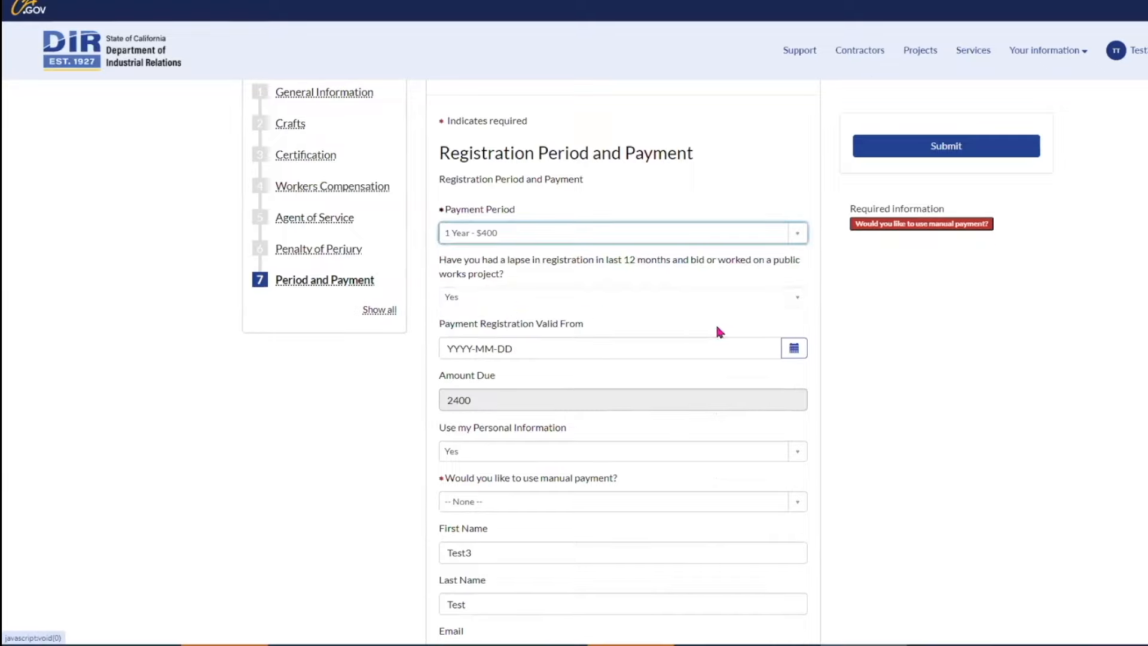
click(799, 299)
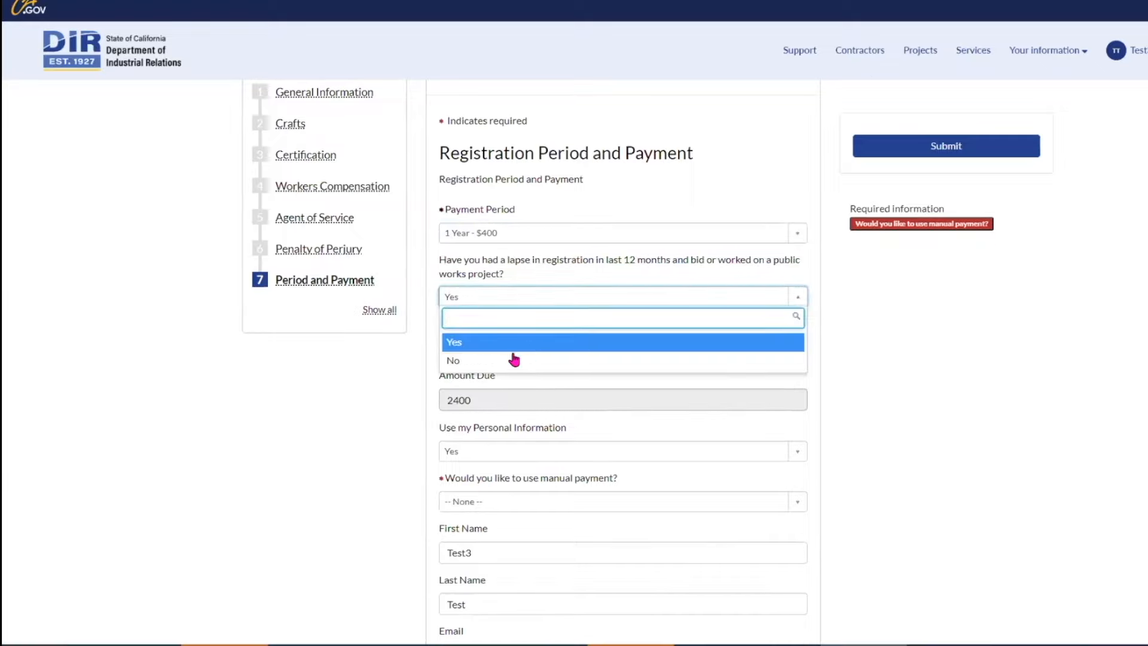
click(454, 362)
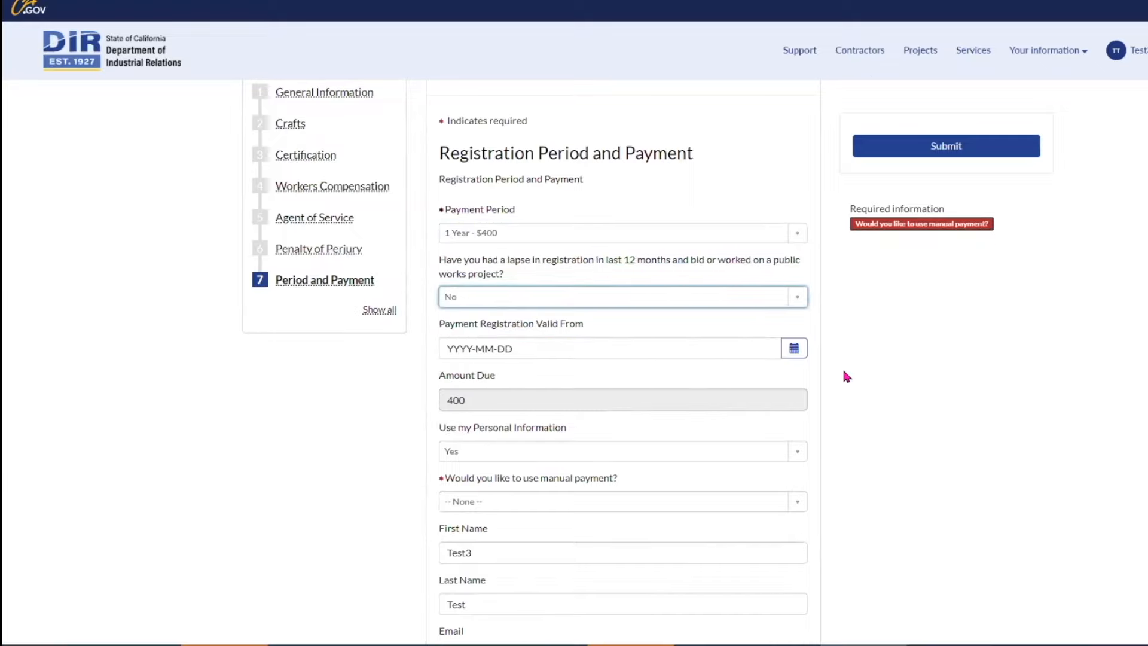
click(797, 349)
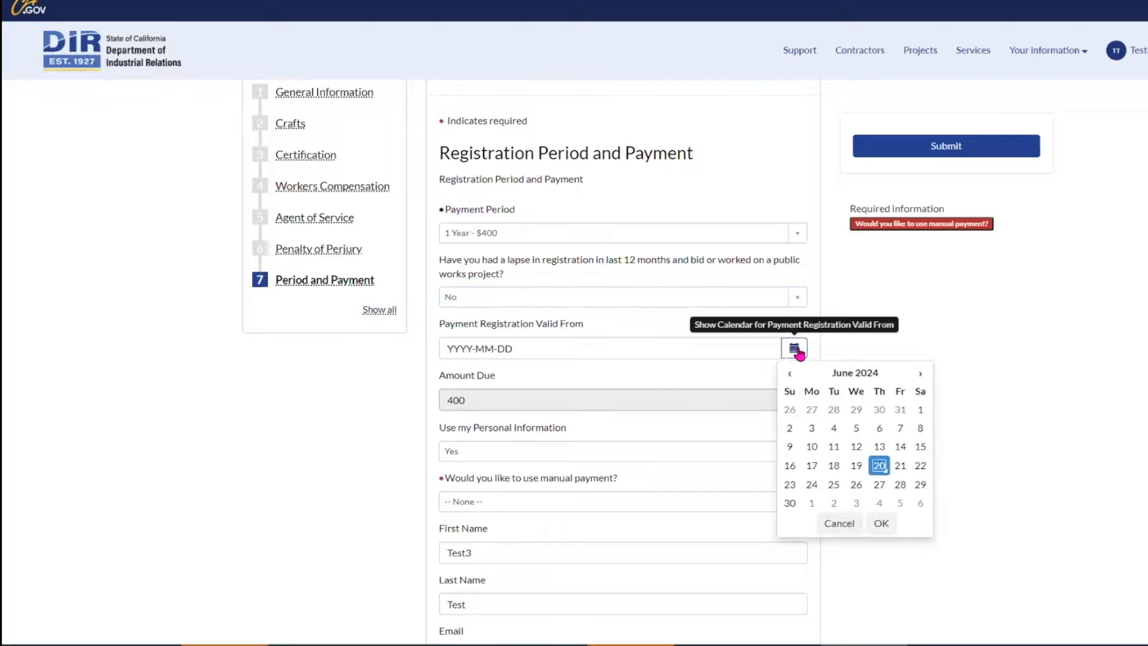
click(811, 504)
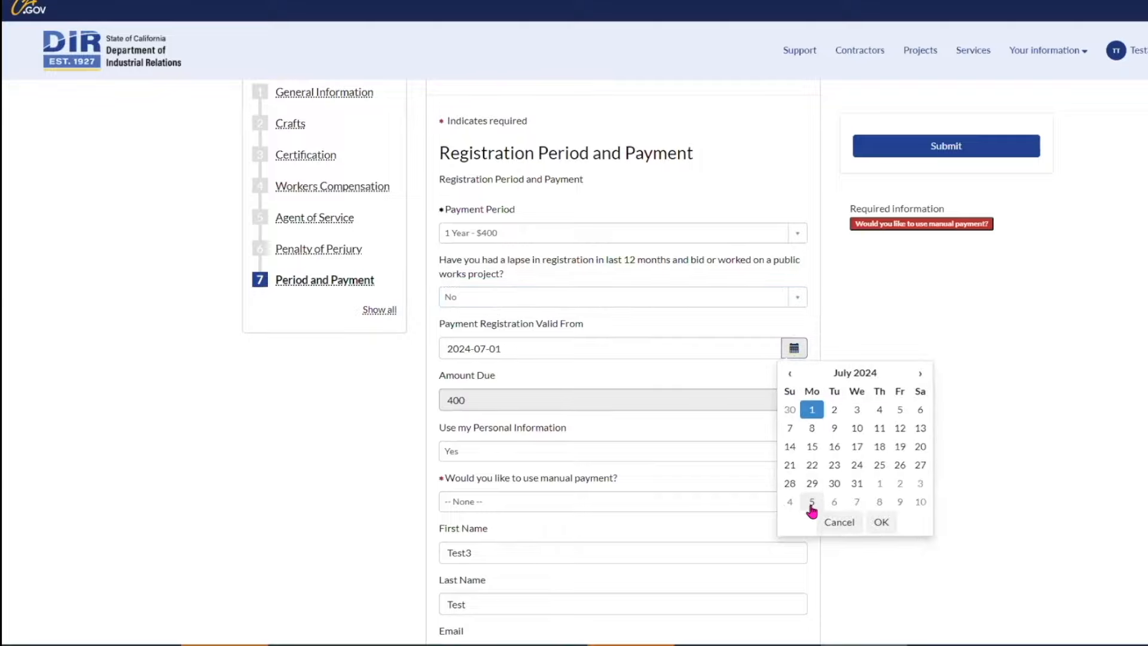
click(881, 525)
Step: Keep personal information, decline manual payment, enter the cell phone number, and submit the registration
scroll(849, 400, down, 3)
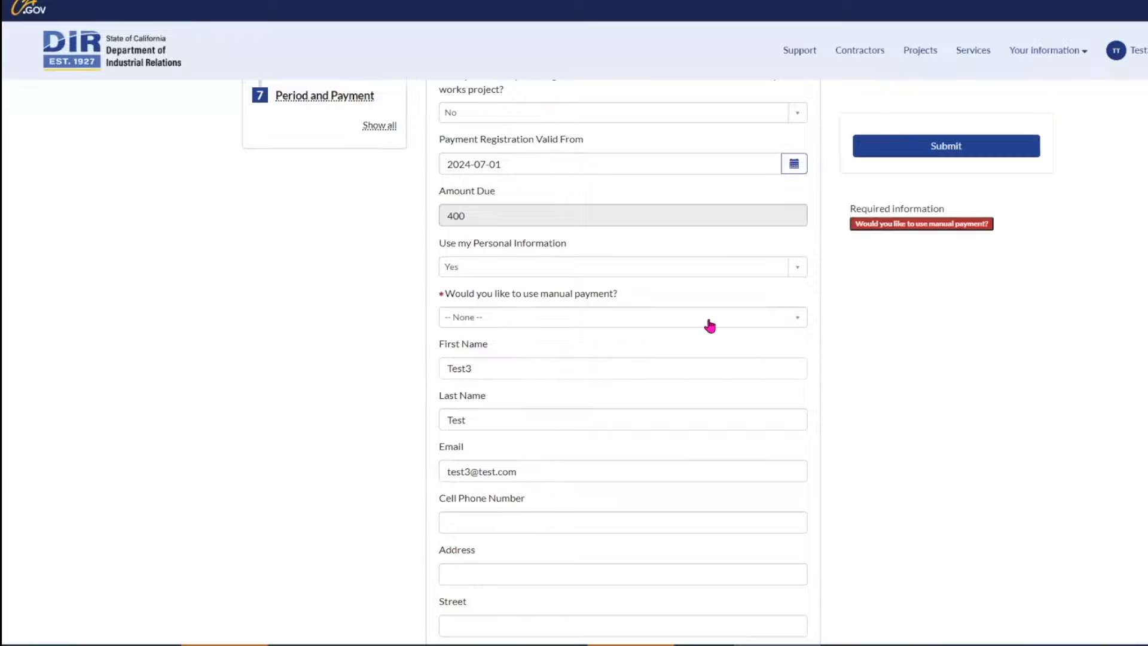
scroll(903, 367, down, 1)
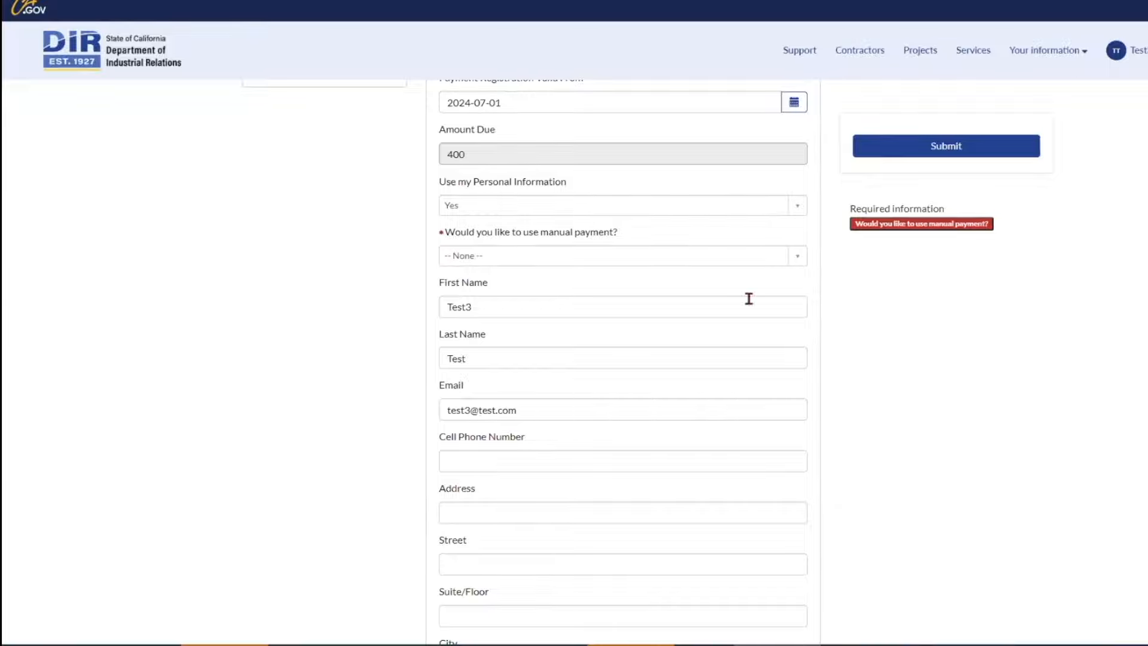
click(801, 209)
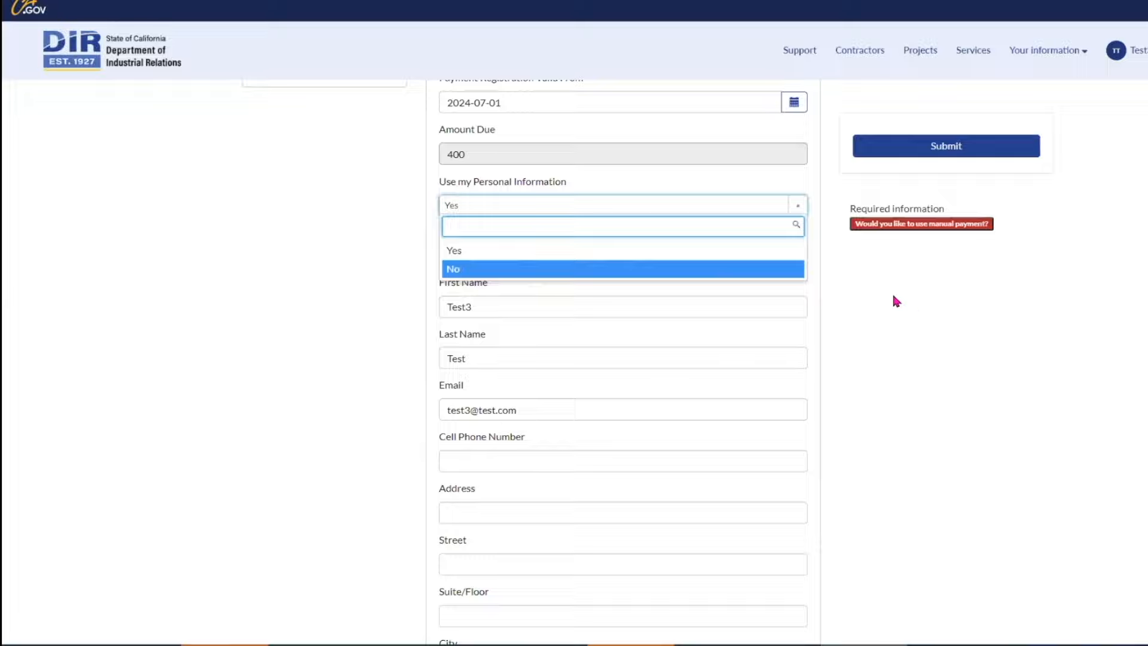
click(854, 304)
click(800, 259)
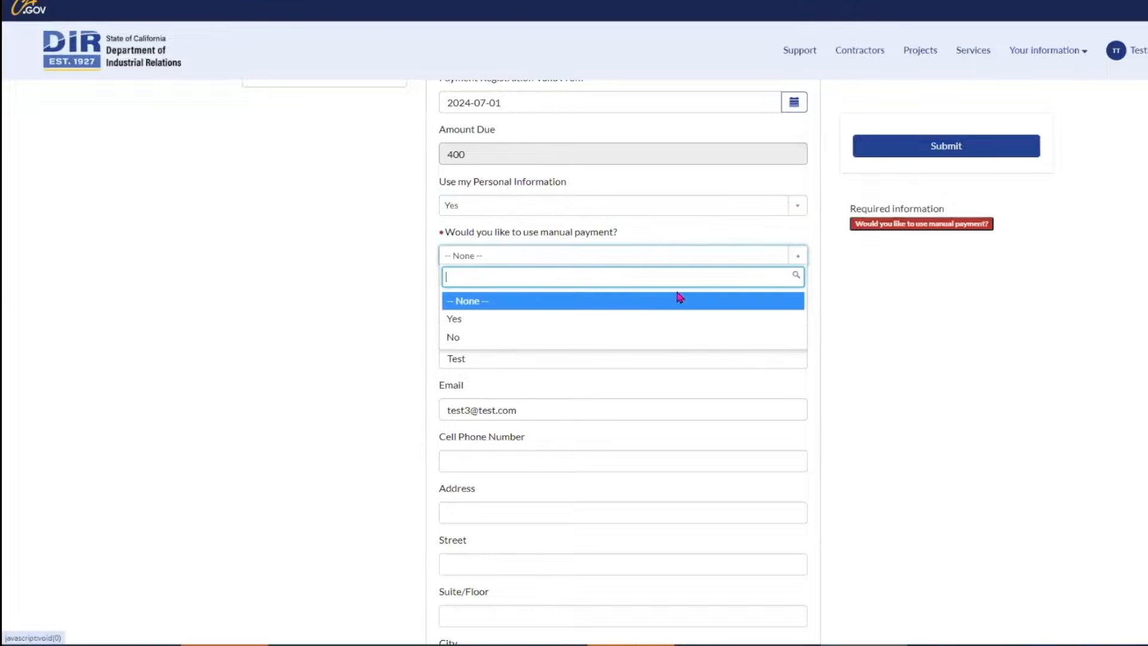
click(464, 336)
scroll(859, 357, down, 1)
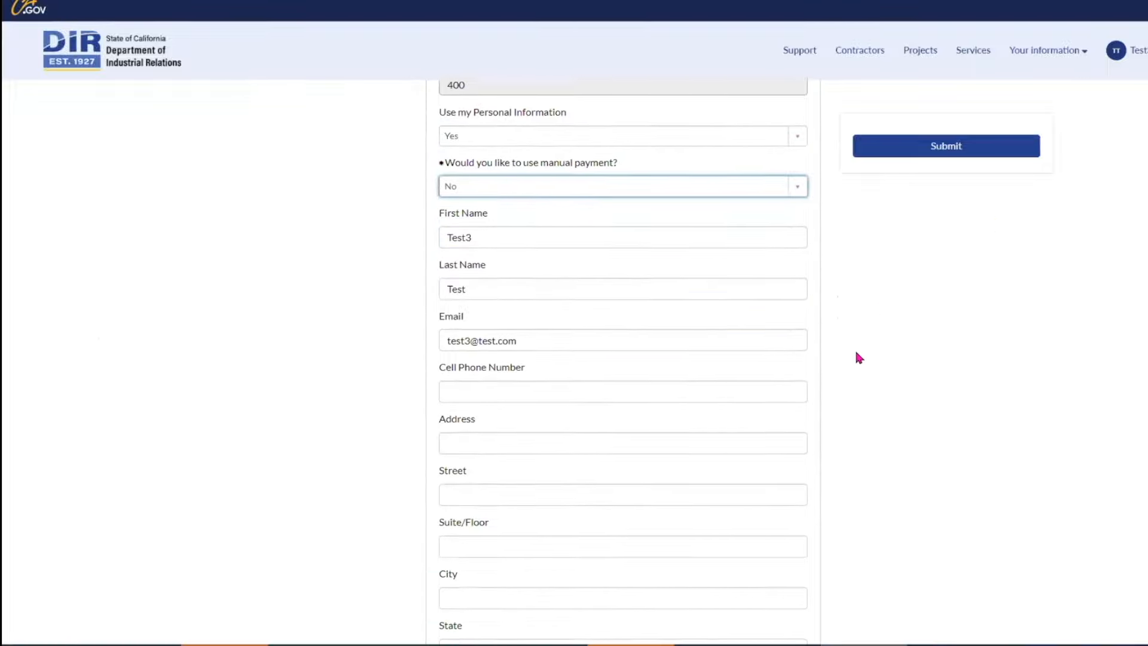
click(677, 310)
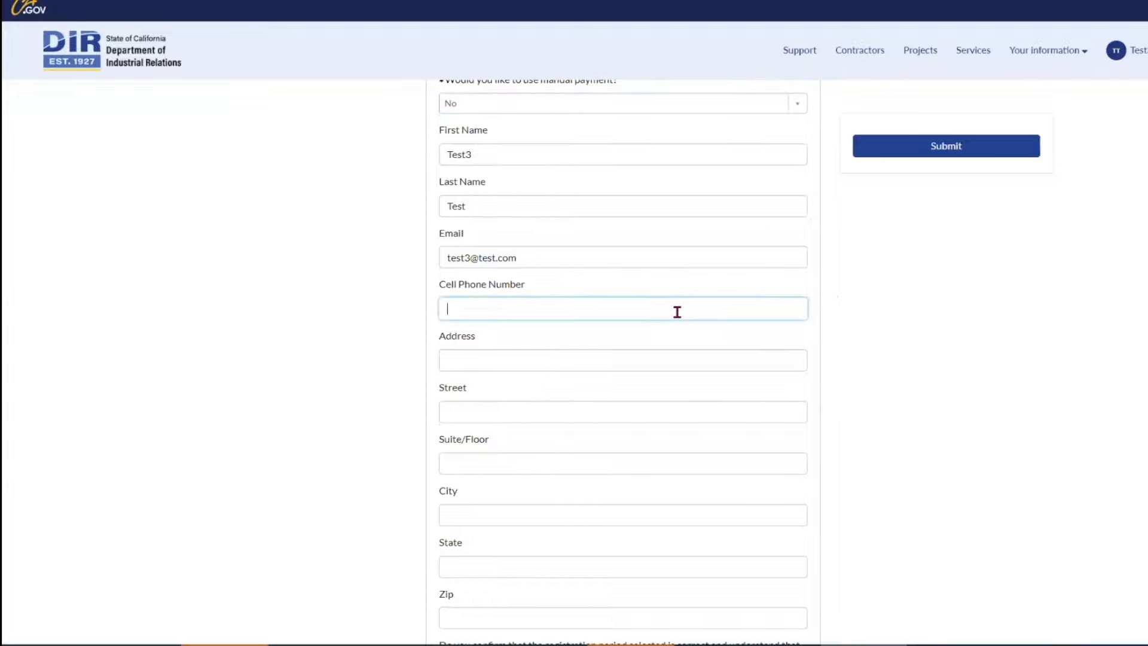
text(10)
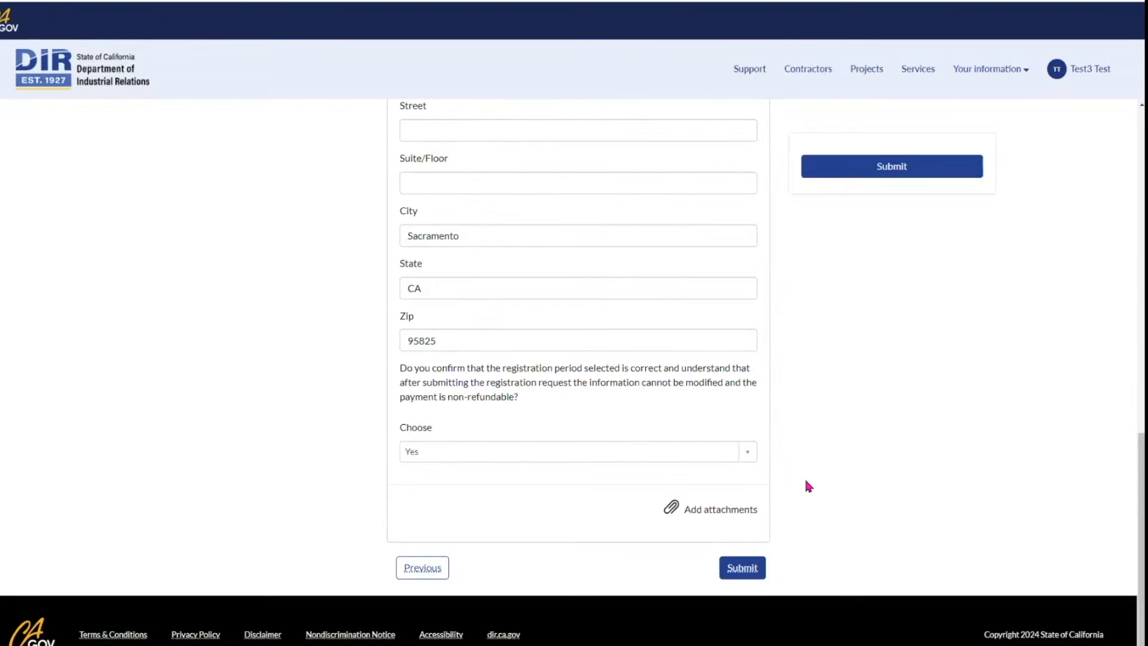
click(752, 571)
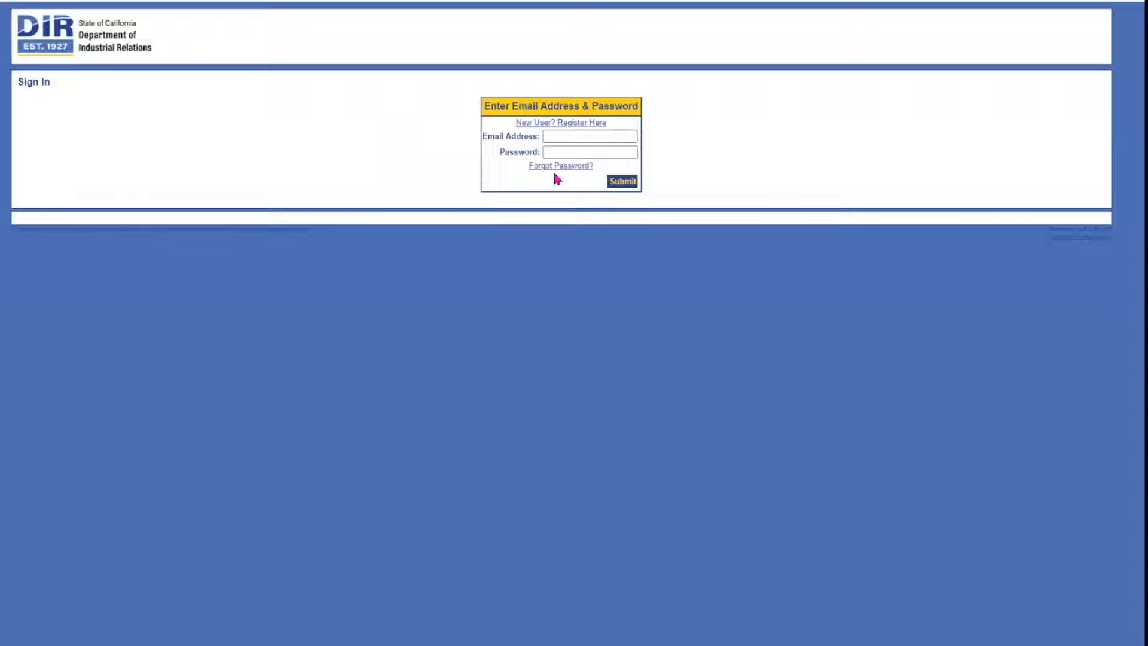
Step: Register as a new payment user with an e-mail, password and reCAPTCHA check
click(564, 137)
click(576, 138)
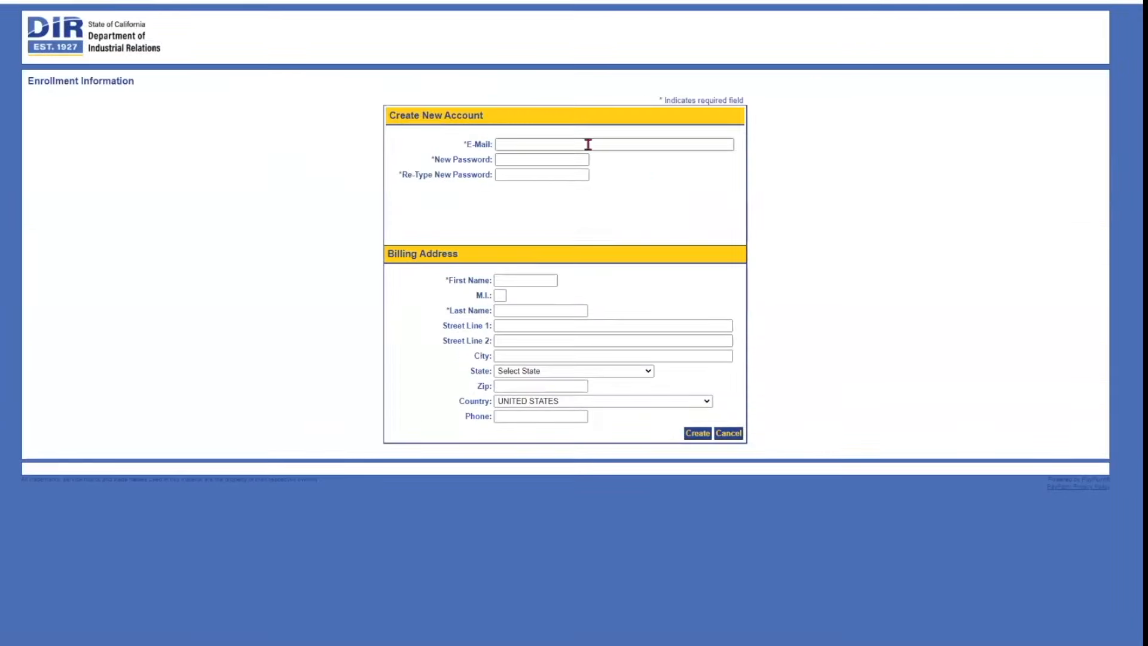
text(test3@)
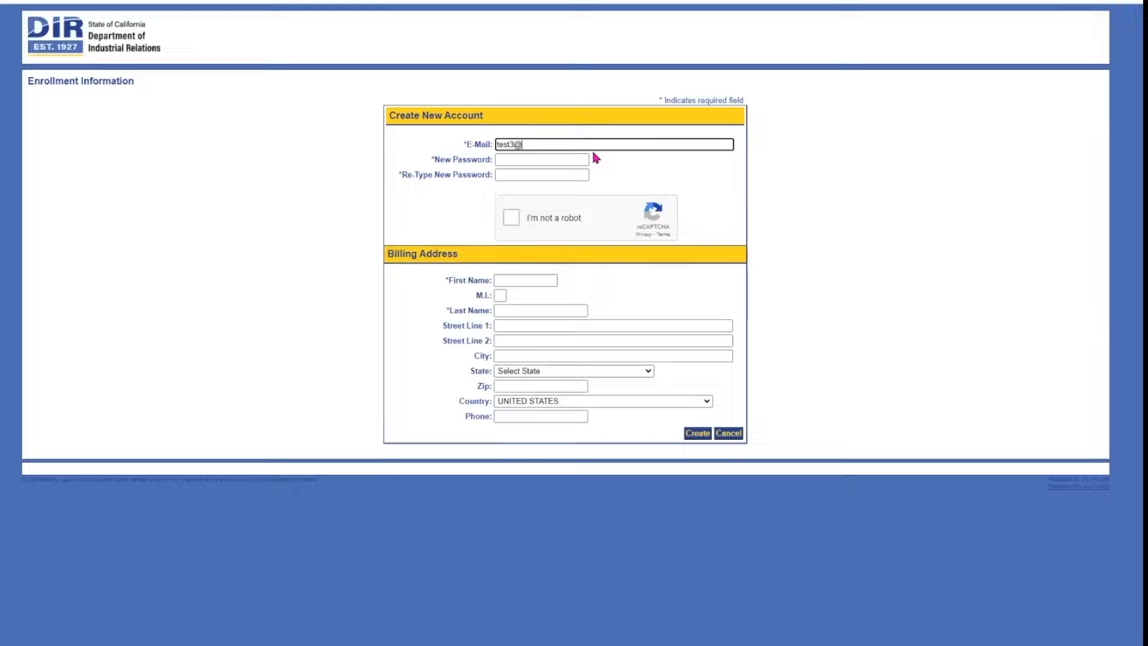
text(test.com)
key(Tab)
text(test12345)
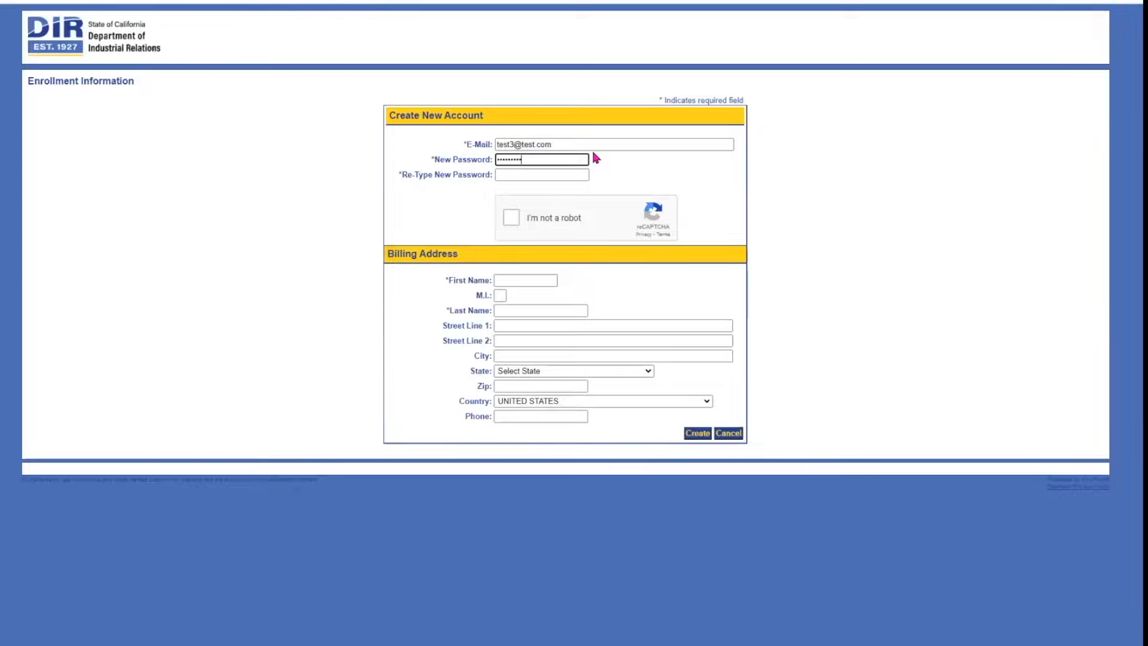
text(6)
key(Tab)
Step: Enter the first name and billing address with state California, and create the account
text(test123456)
click(512, 217)
click(529, 281)
text(Test)
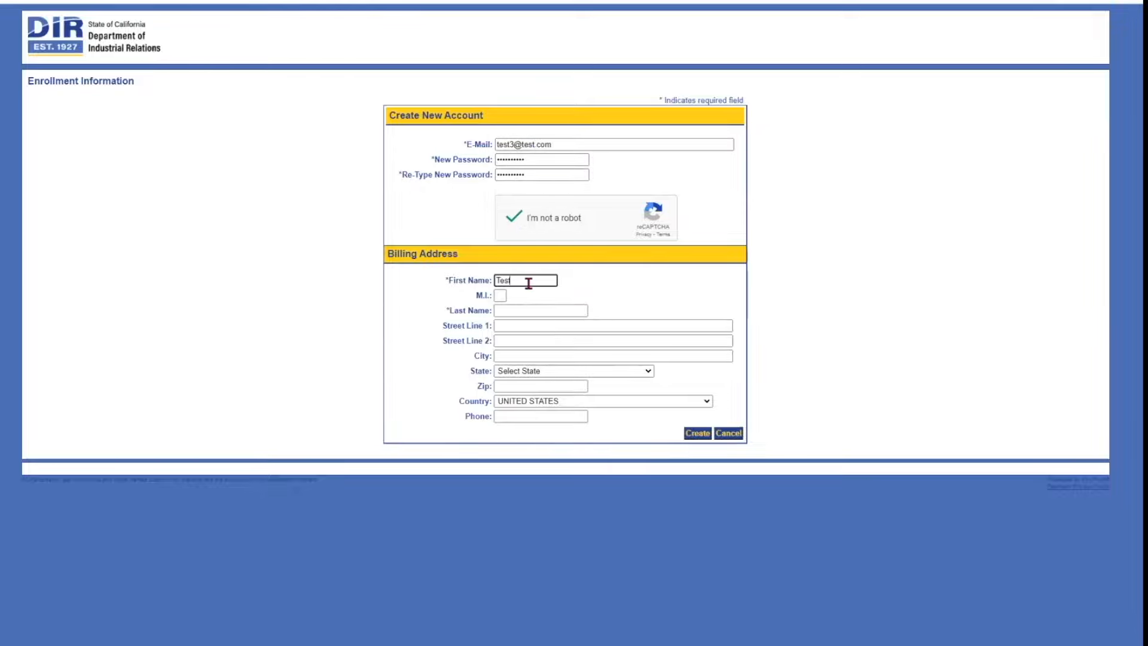
text(3)
key(Tab)
key(Tab)
text(Test)
key(Tab)
click(592, 352)
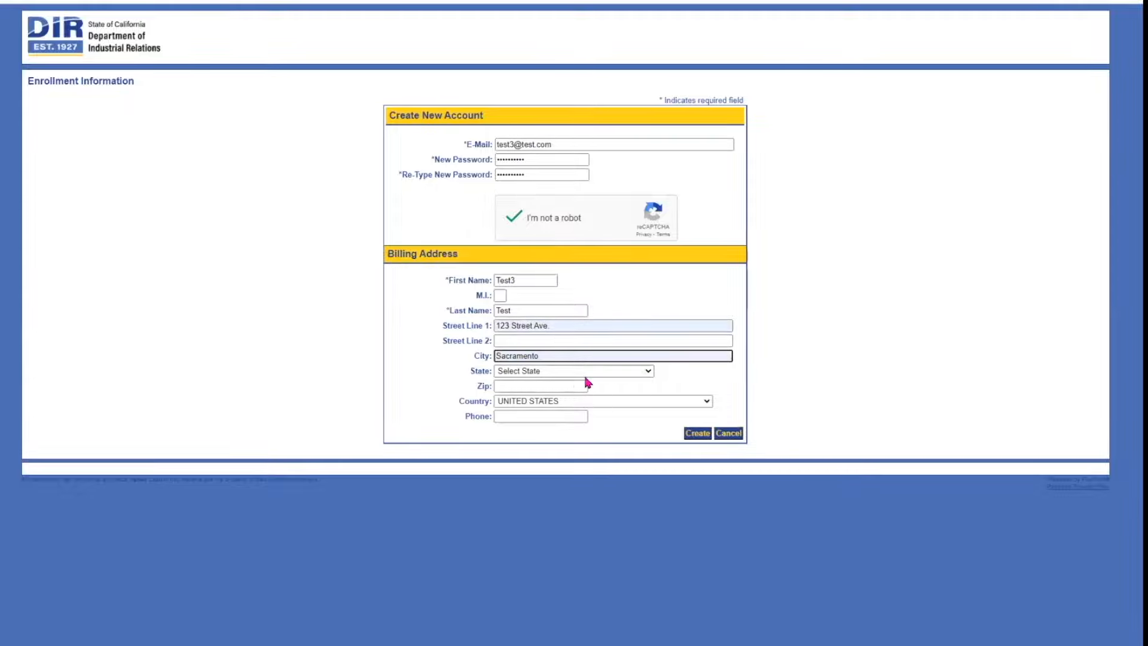
click(585, 376)
click(598, 431)
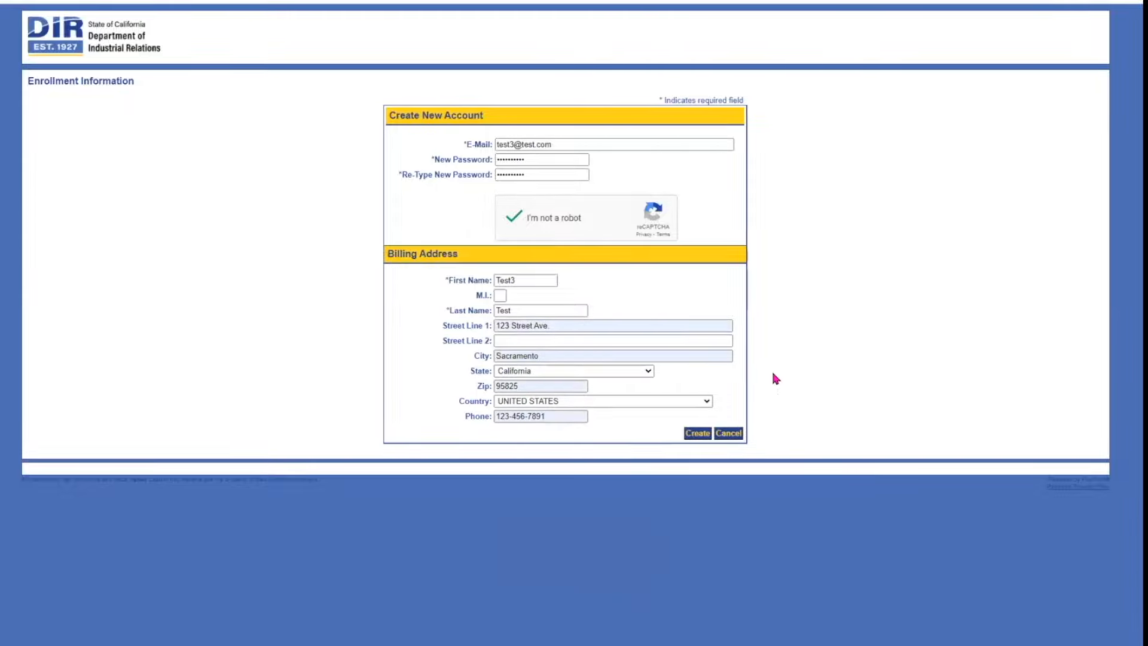
click(697, 434)
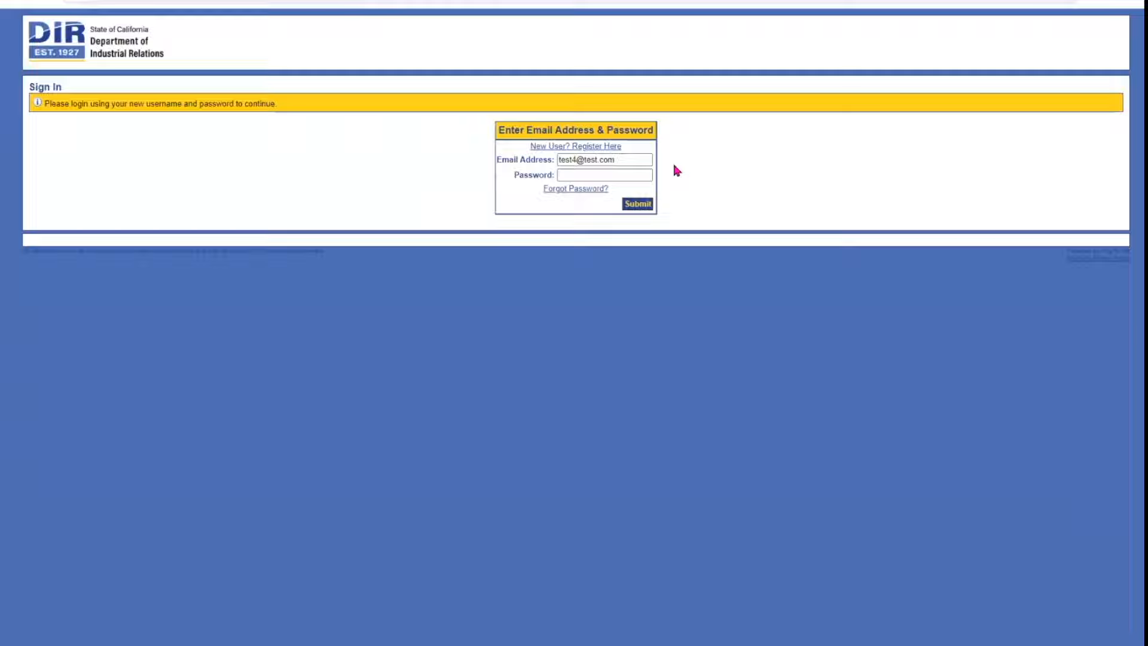
Step: Sign in with the account password and choose a security question
click(636, 175)
text(test4@test.com)
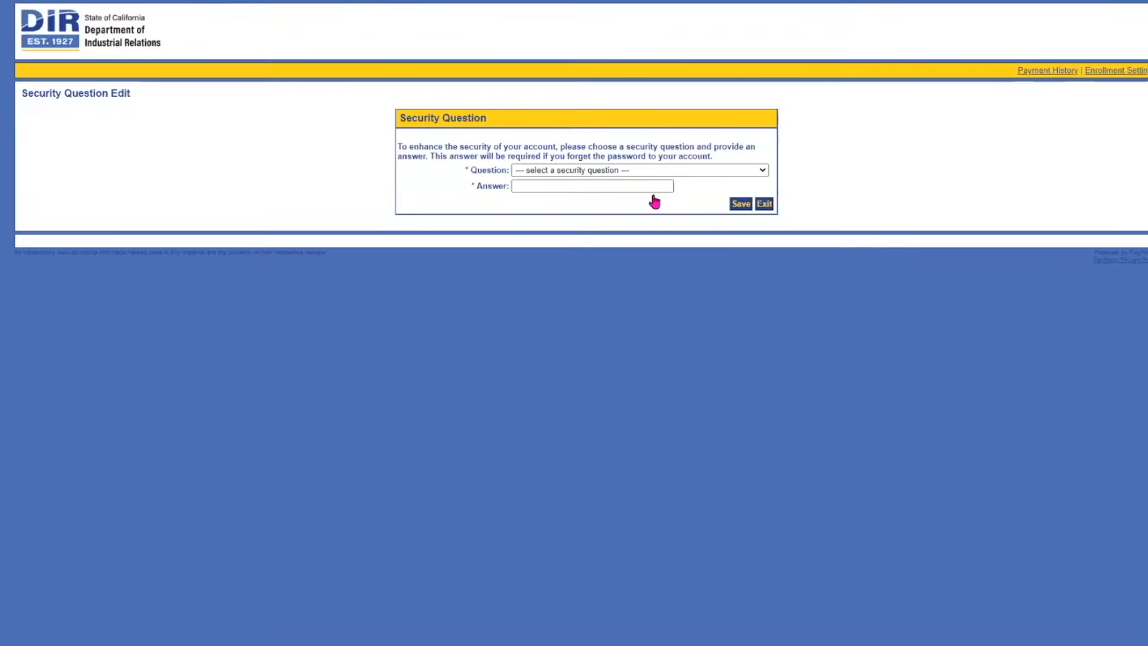
click(741, 170)
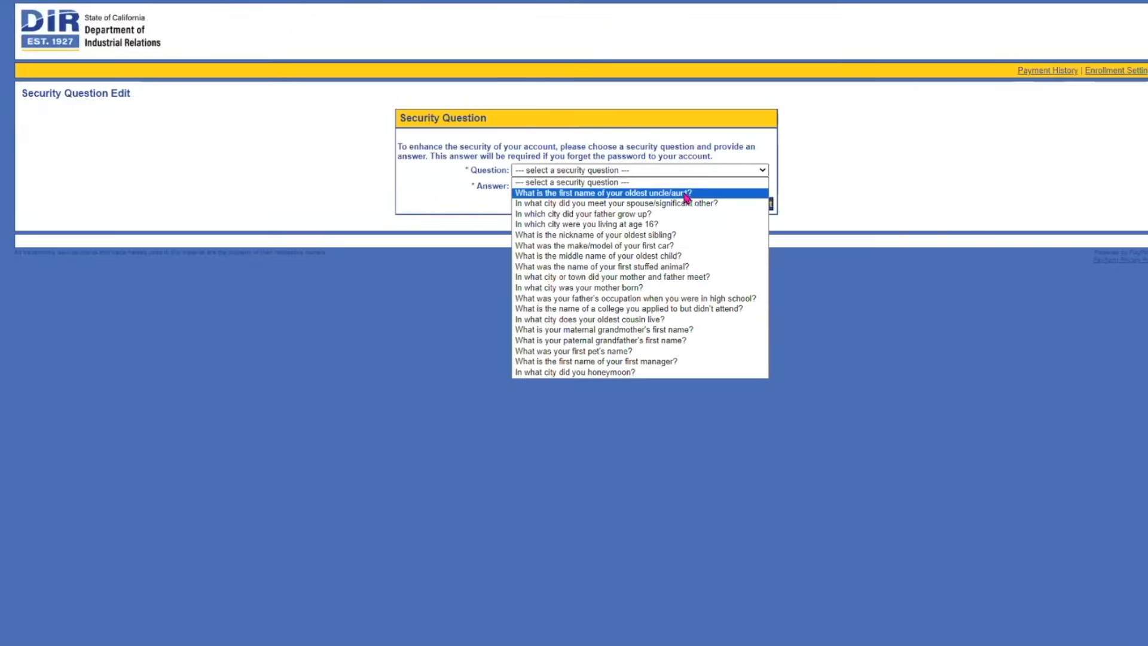
click(686, 192)
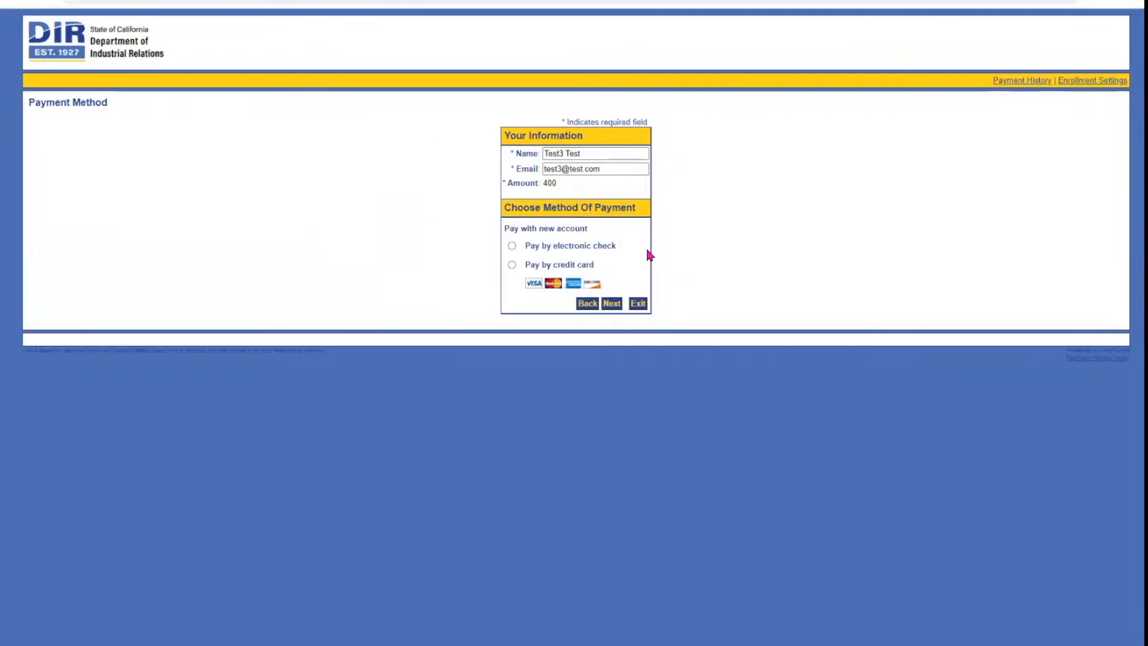
Step: Pay 400.00 USD by credit card with the card number, 07/2025 expiry and CVV2
click(527, 267)
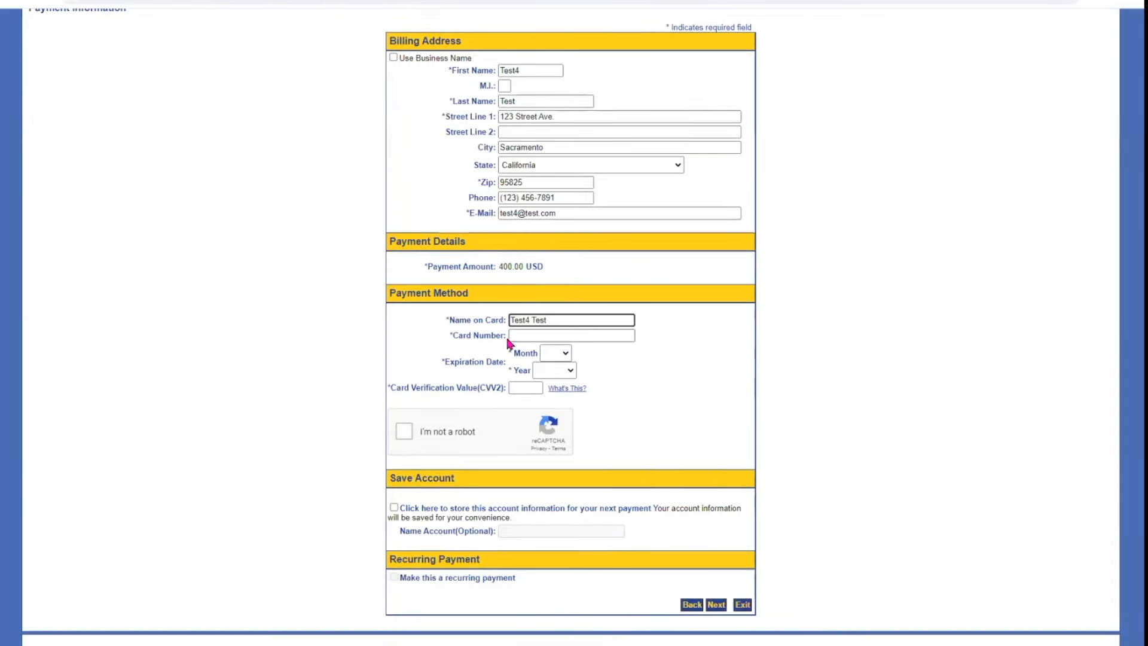
text(411)
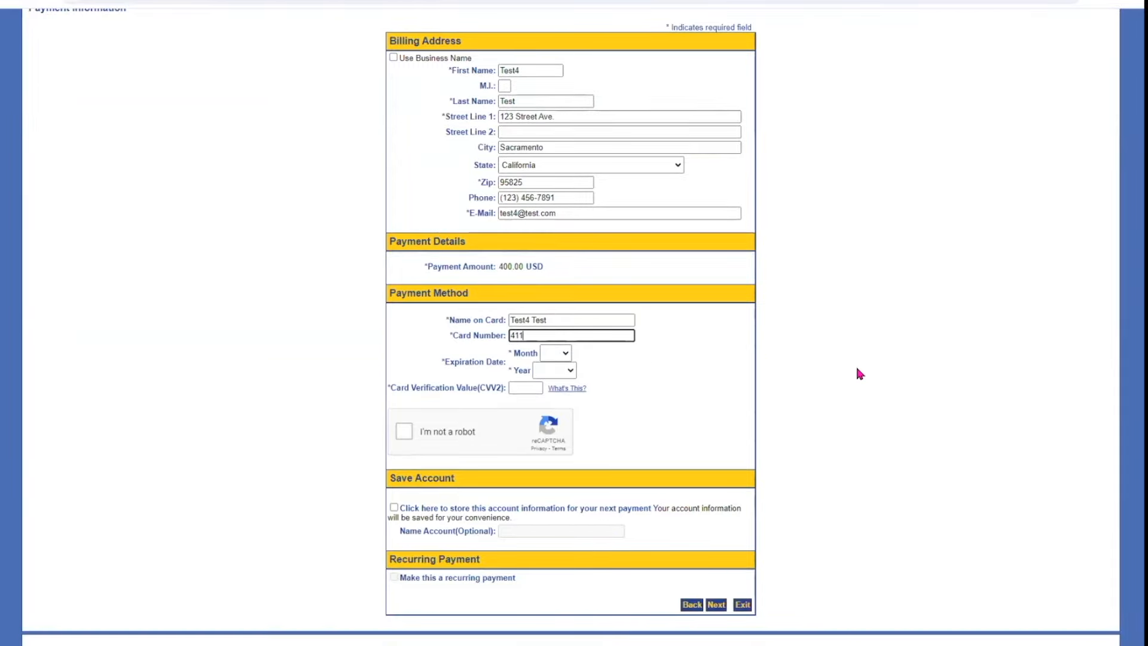
text(1111111111111)
key(Tab)
text(07)
click(555, 370)
key(Tab)
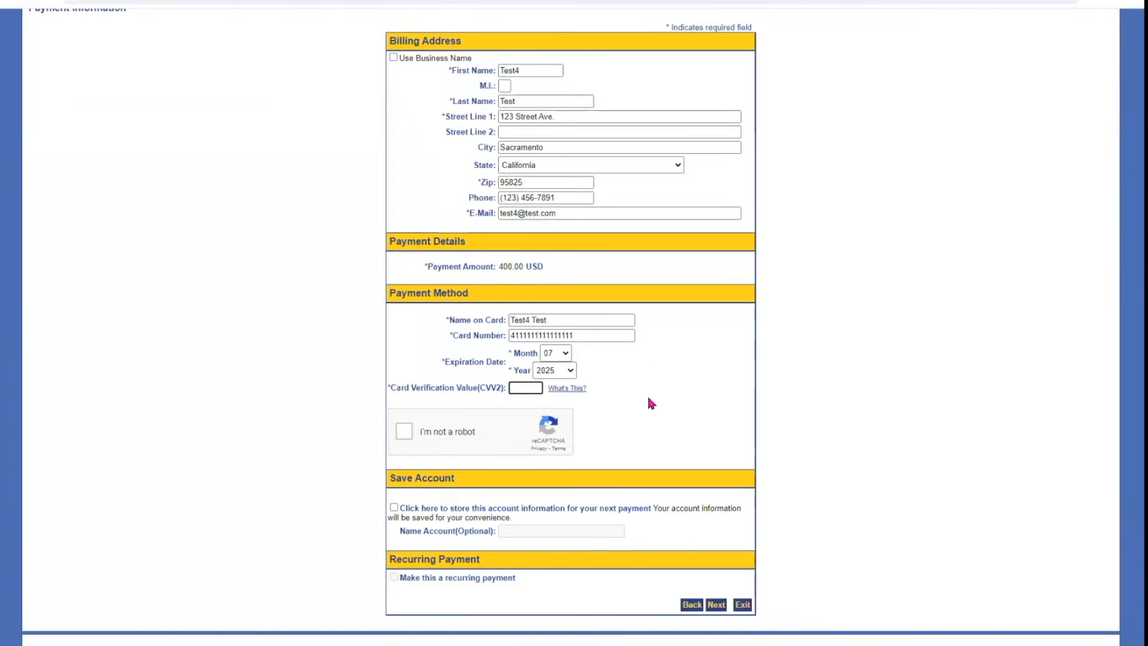
text(123)
click(405, 432)
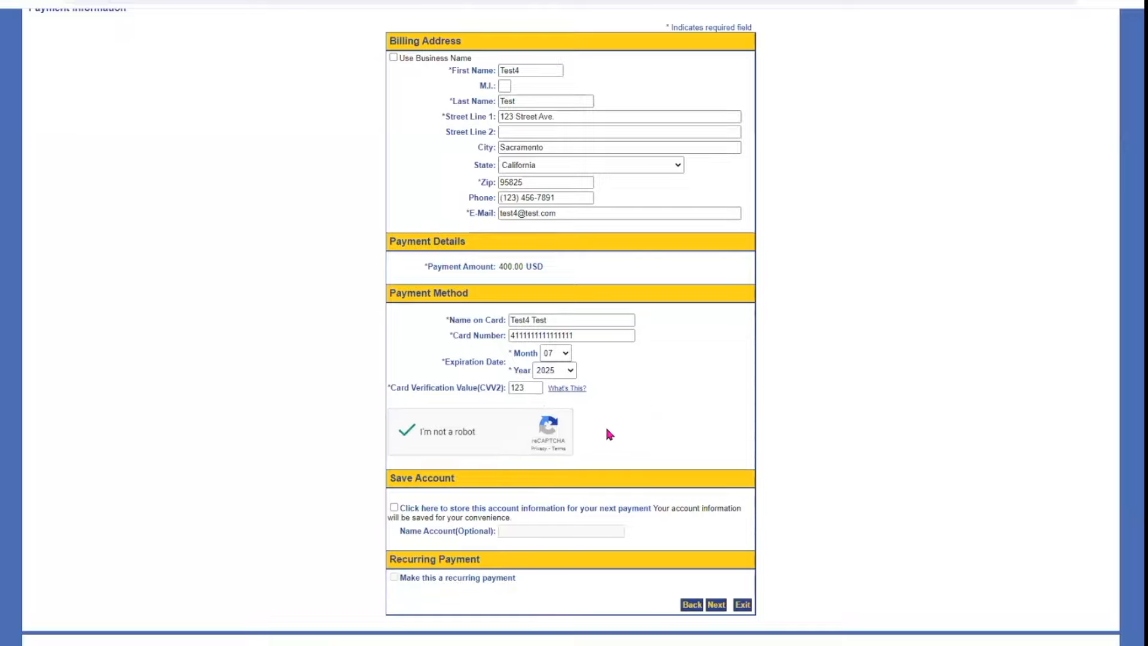
click(716, 604)
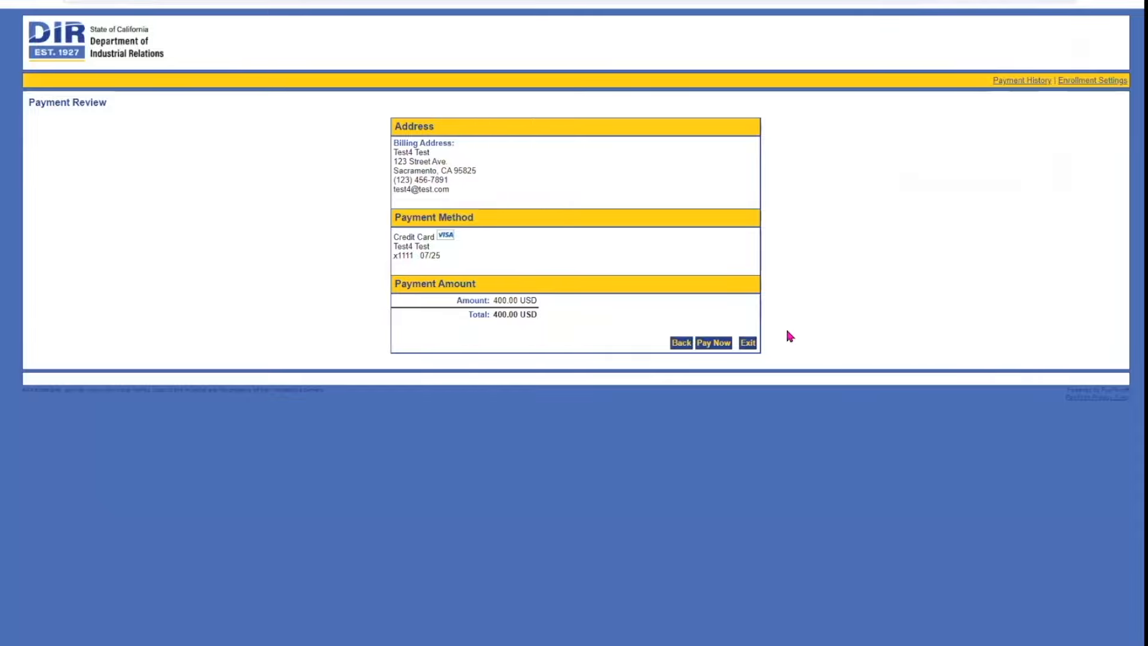
click(716, 342)
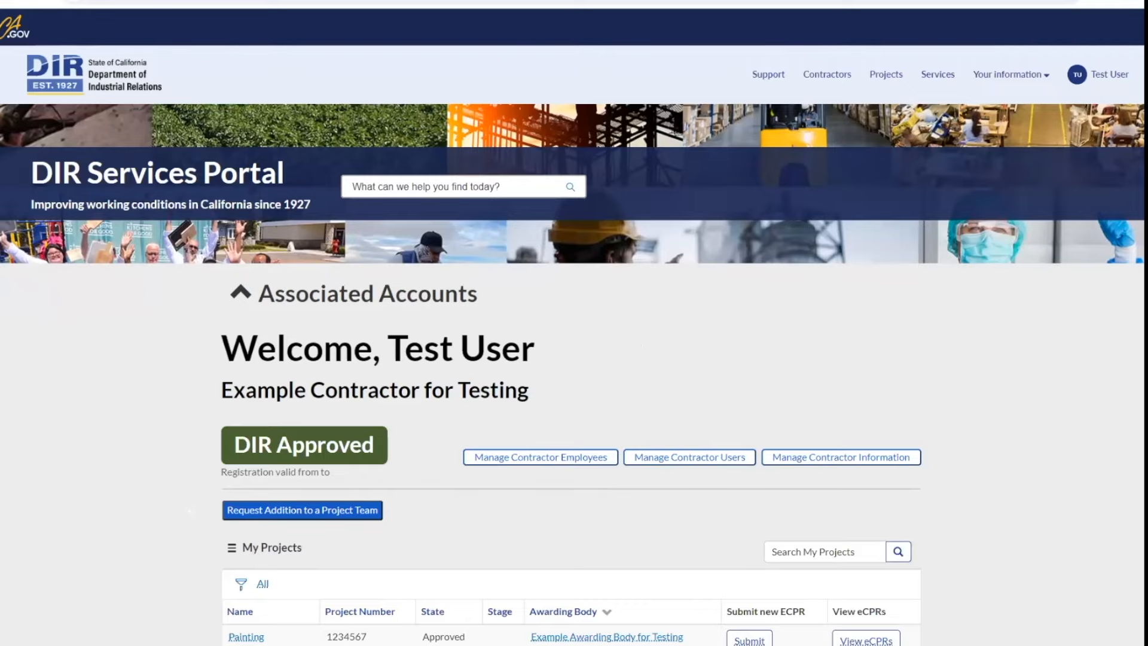
Step: Start a project team request for Project for Contractor Demo with Example Contractor for Testing
scroll(574, 359, down, 3)
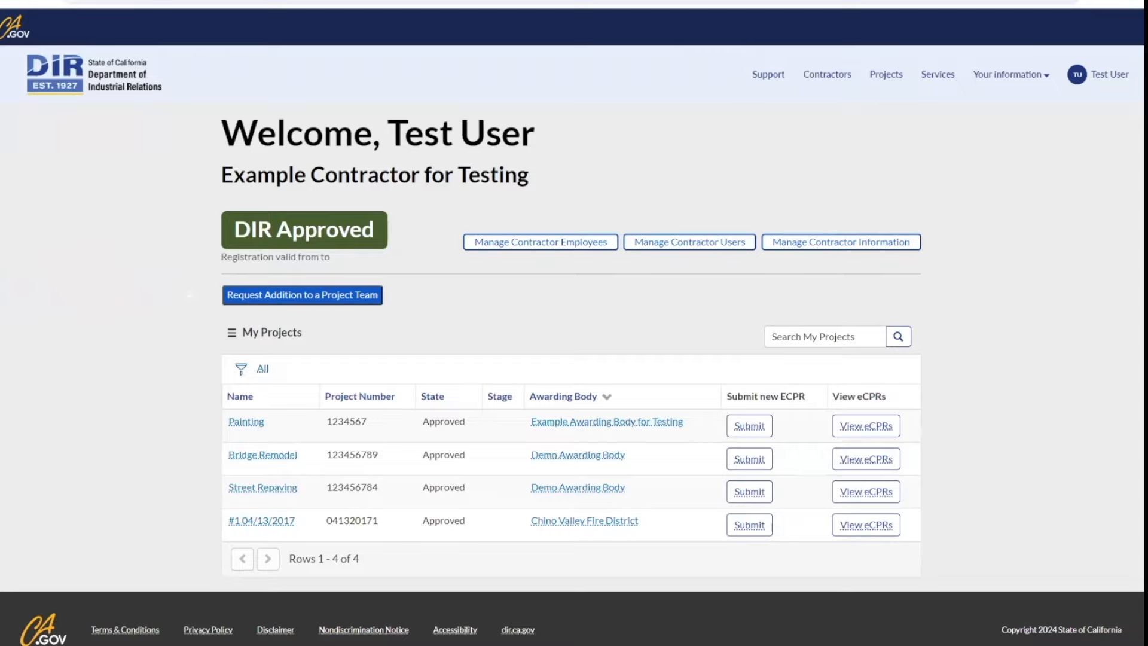
click(351, 297)
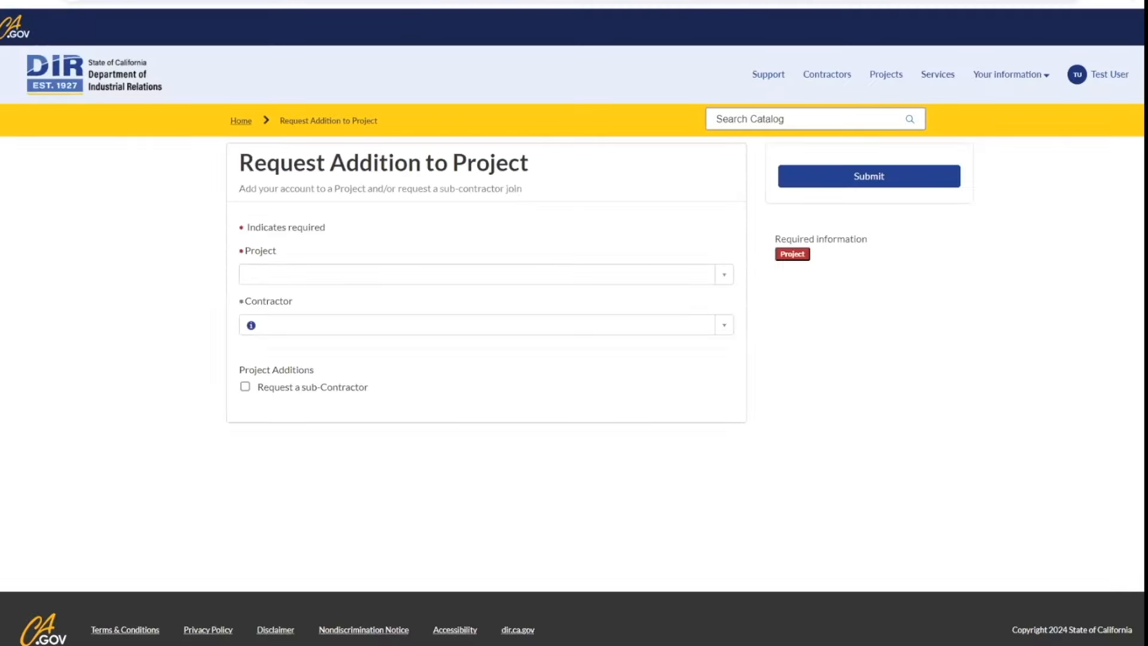
click(381, 273)
text(Project)
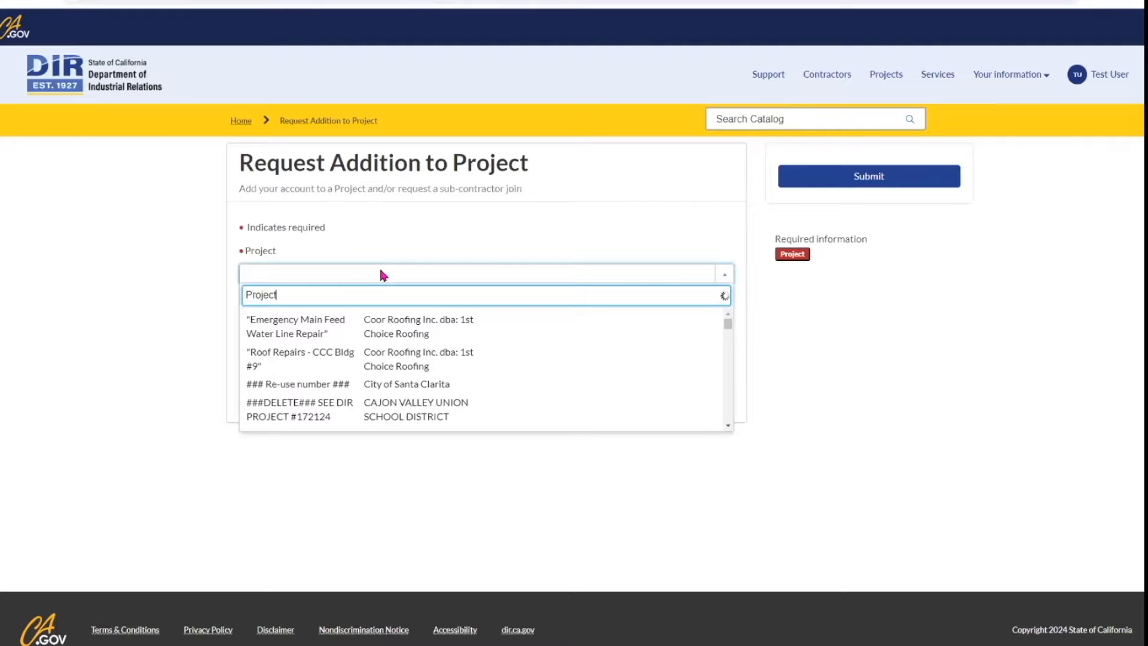
text( for contractor Demo)
click(324, 323)
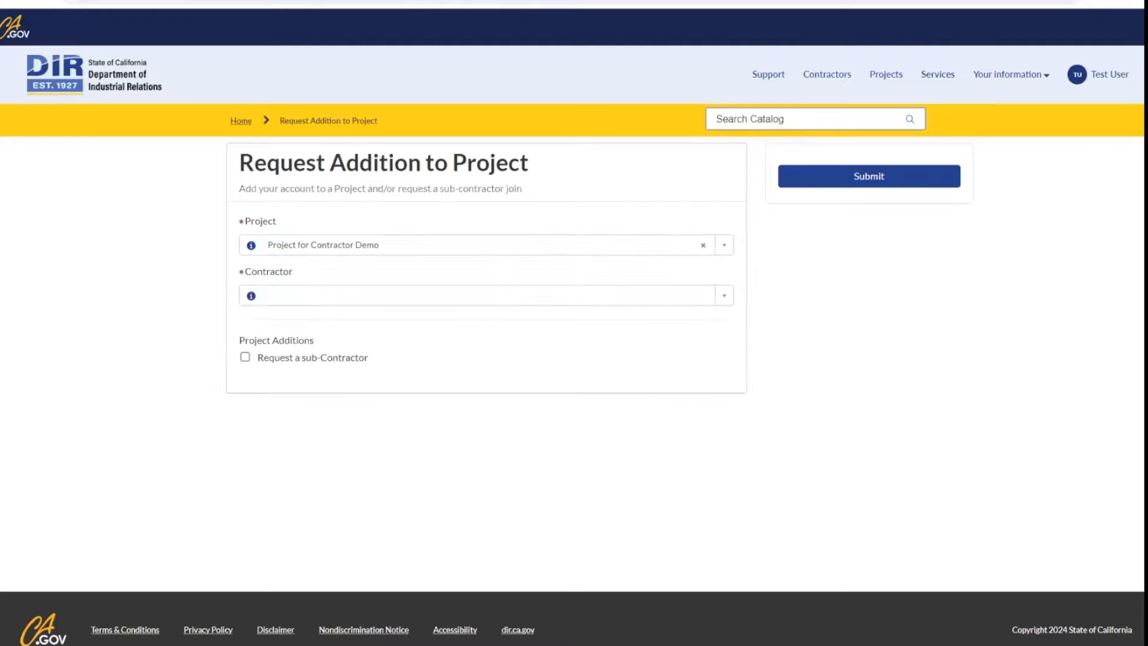
click(325, 297)
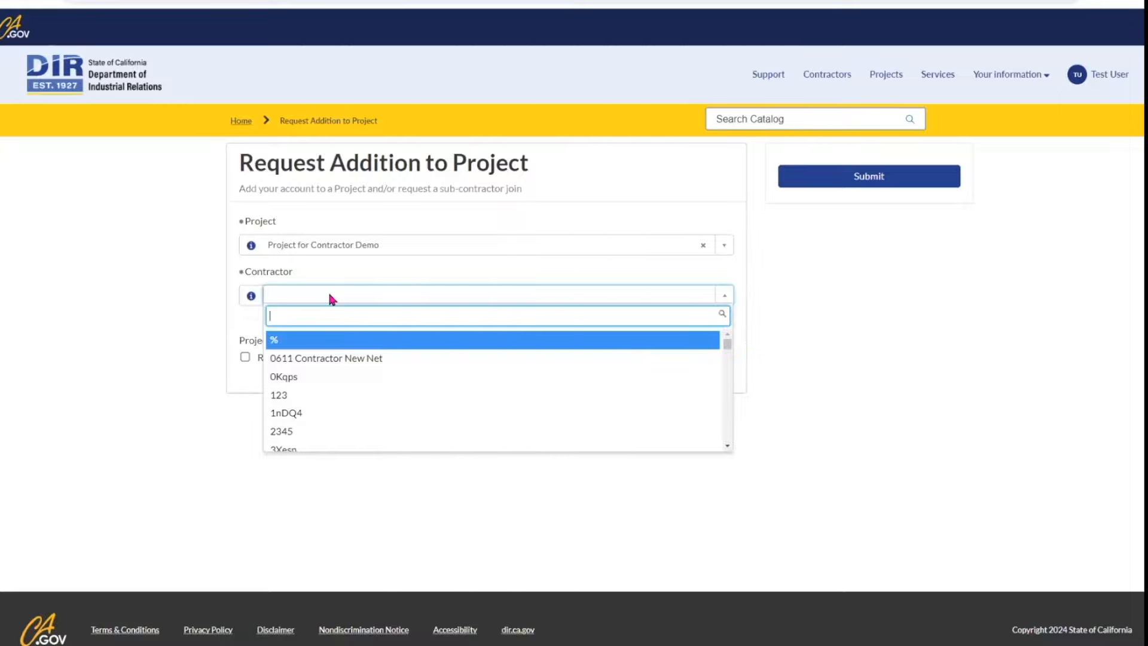
text(Ex)
click(331, 340)
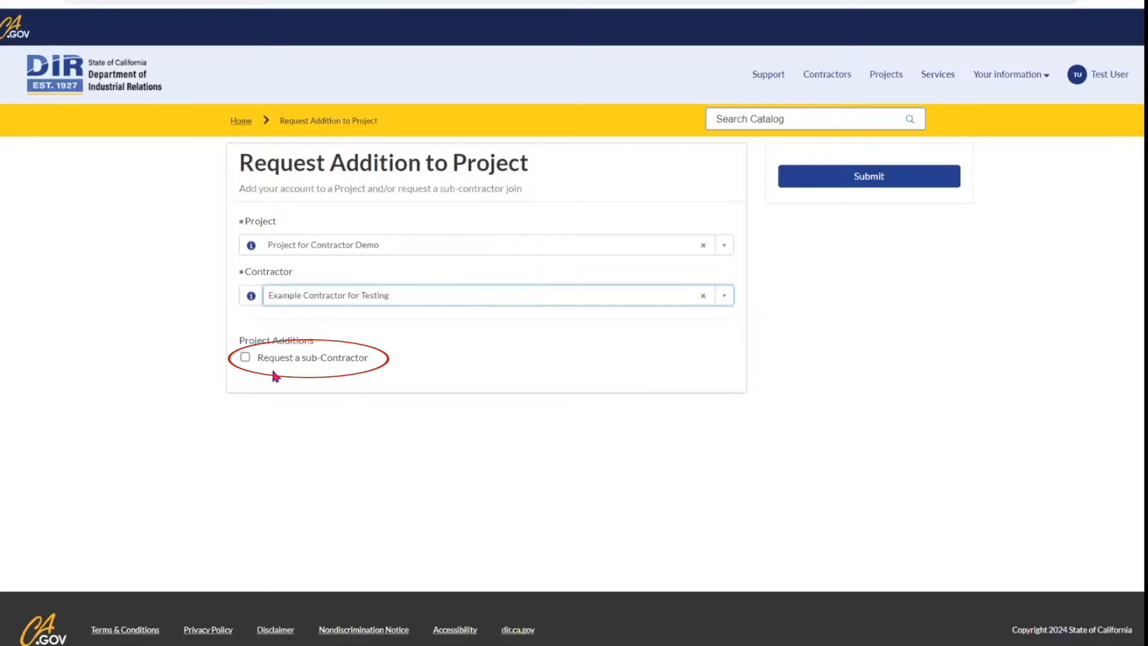
Step: Add Silver Gates Associates as the sub-contractor and submit the request
click(245, 357)
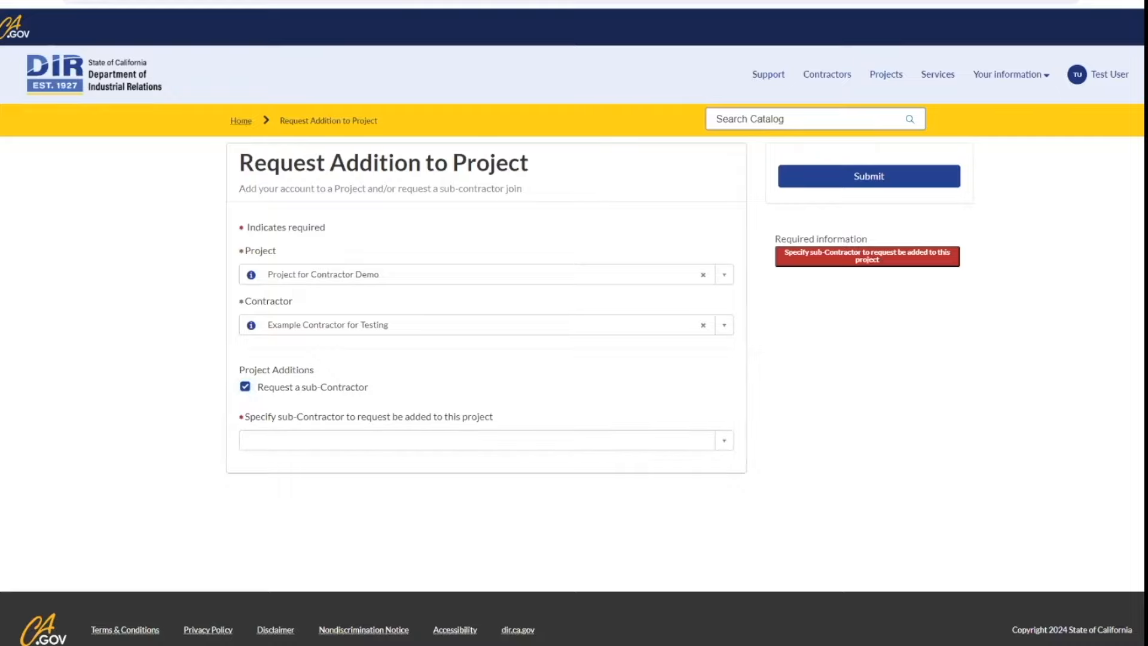
click(330, 441)
text(silver)
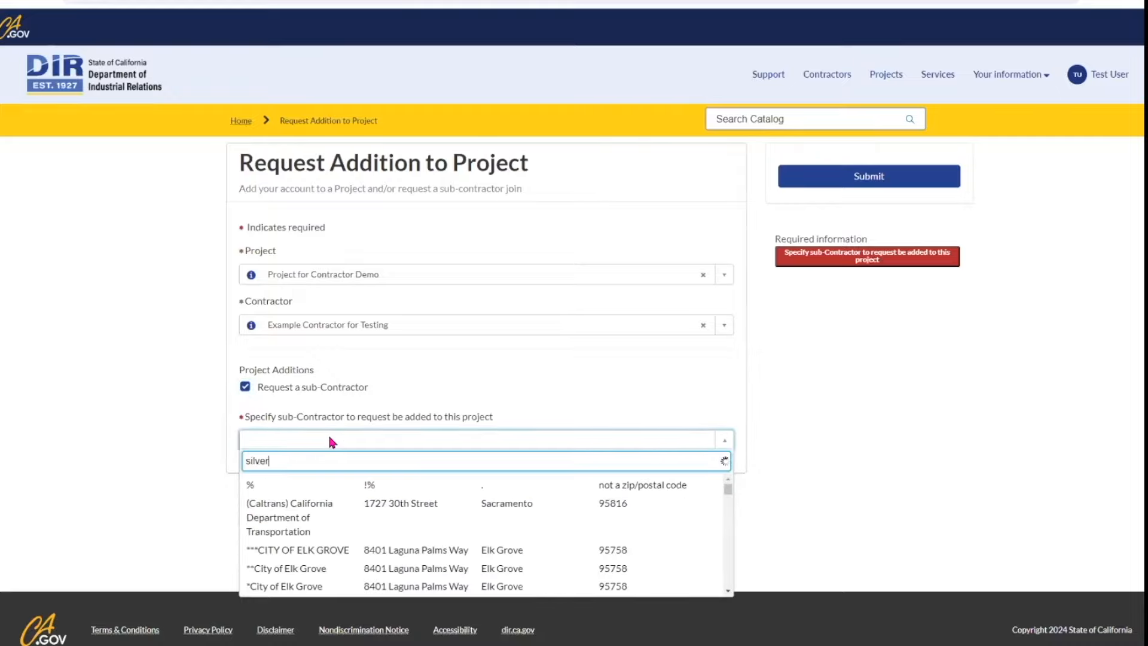
text( gates)
click(324, 487)
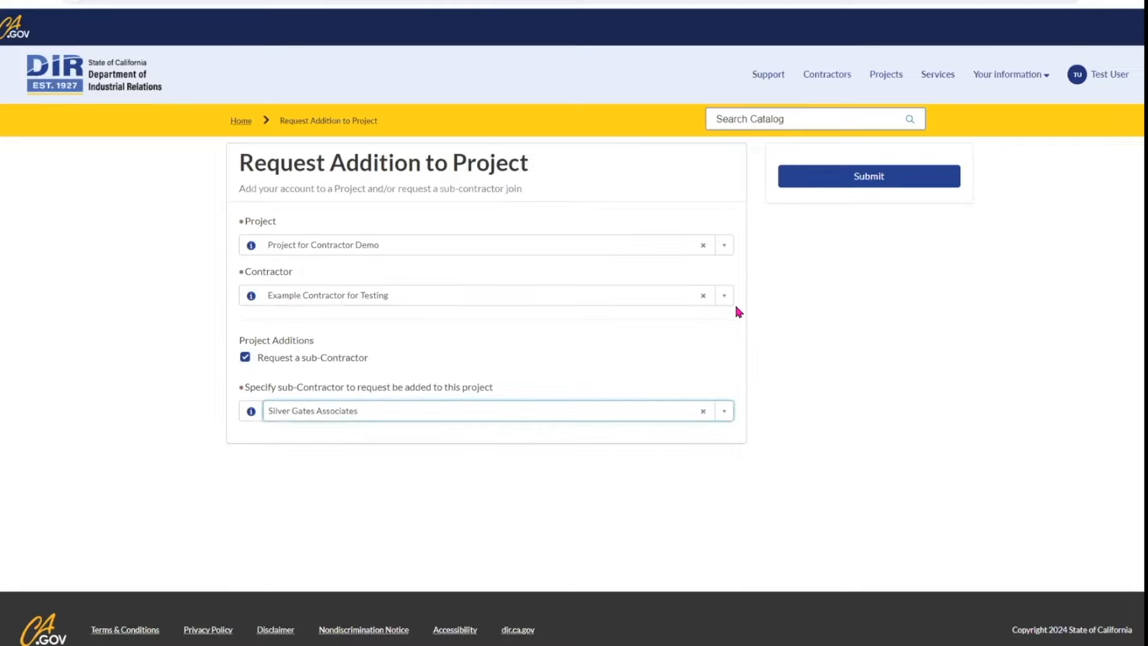
click(861, 247)
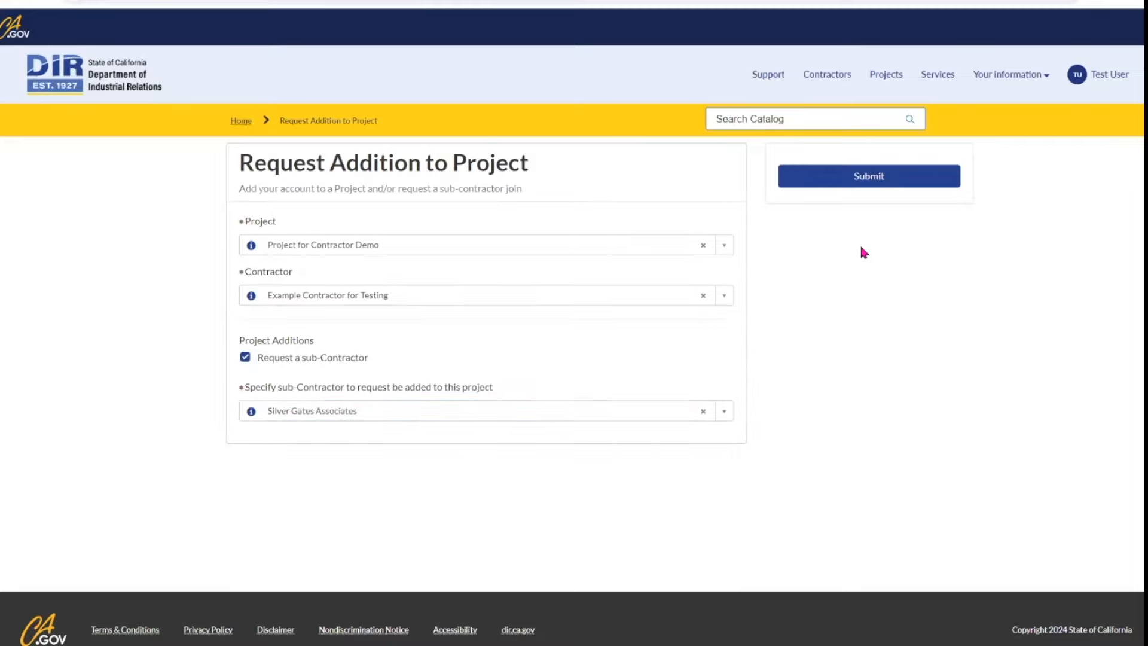
click(873, 176)
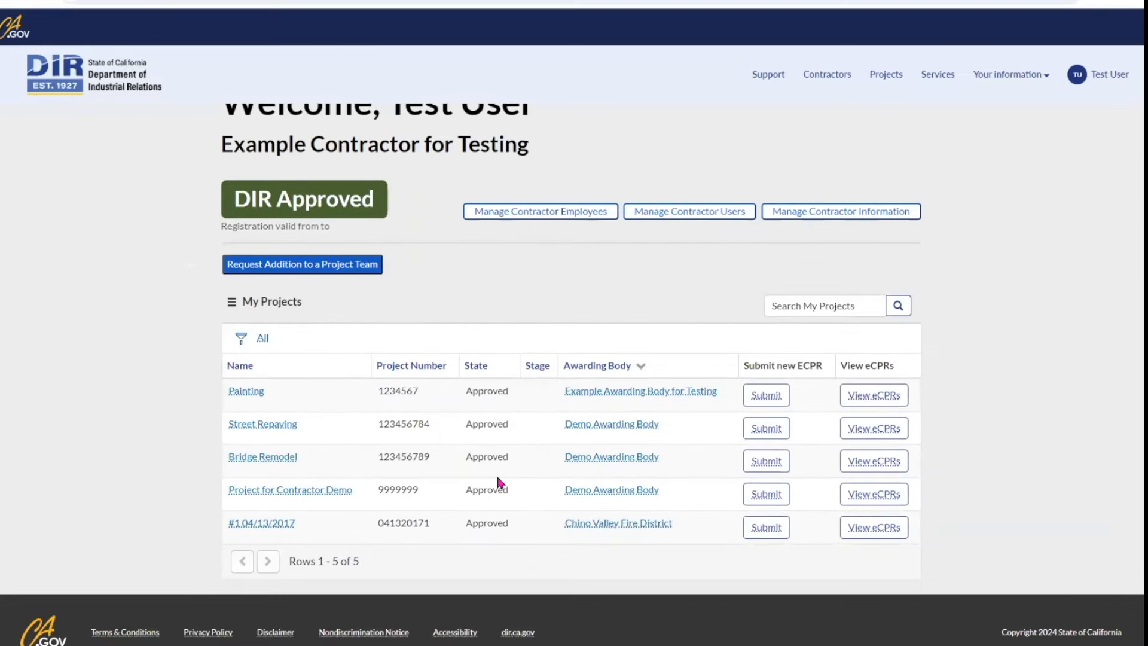
click(304, 493)
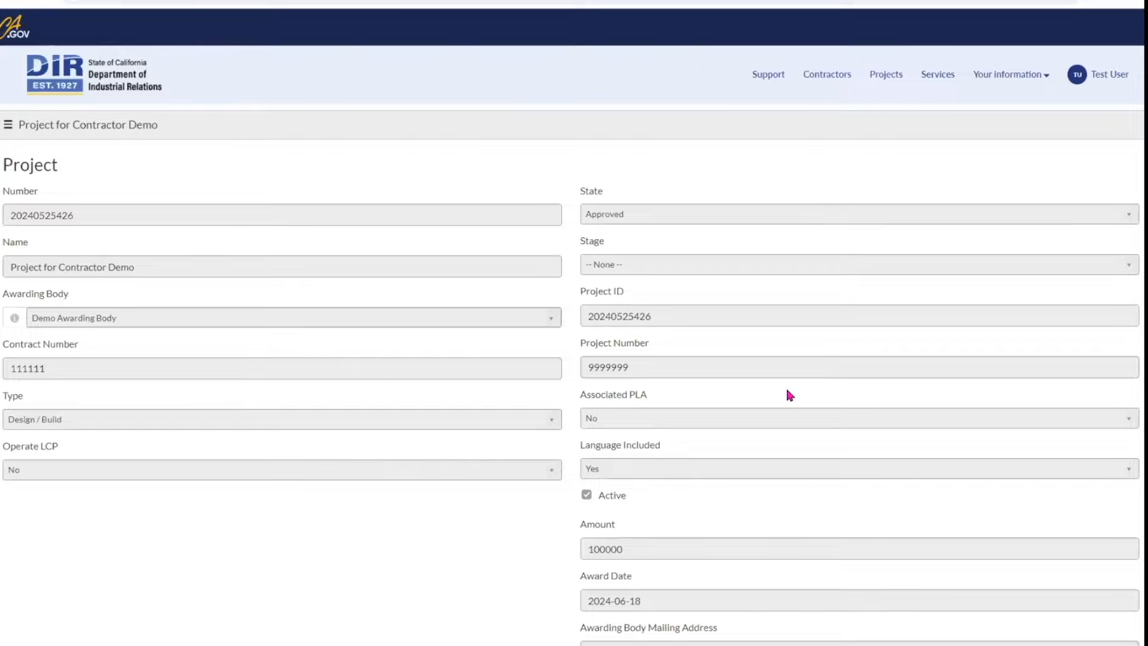
scroll(789, 395, down, 2)
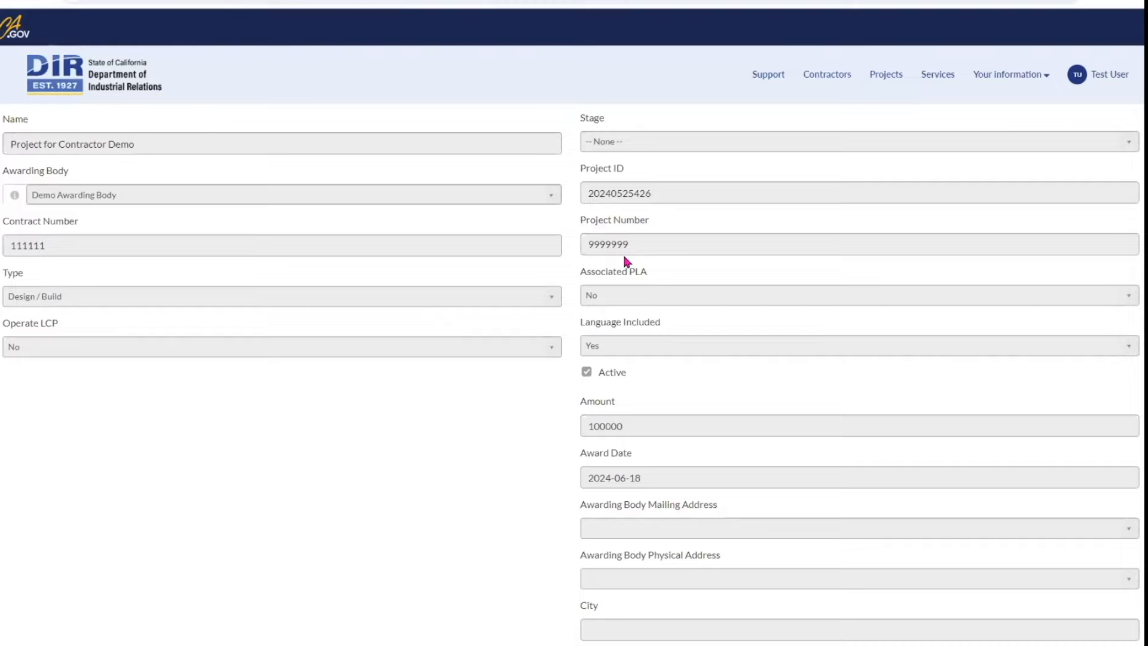
click(109, 90)
scroll(631, 350, down, 3)
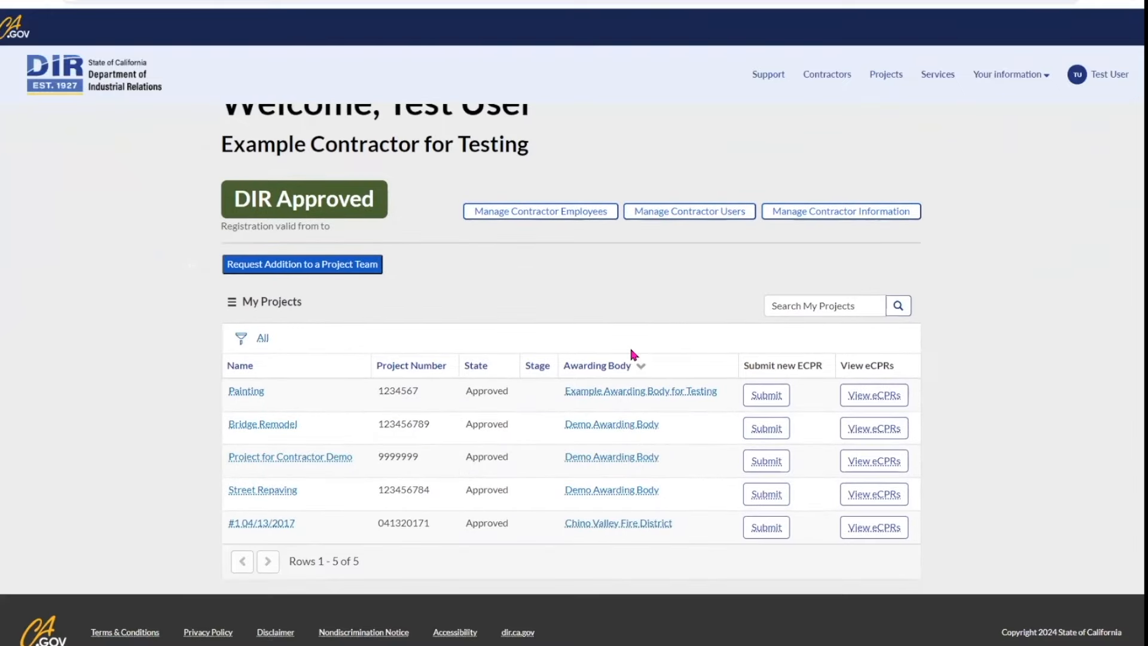
scroll(631, 350, up, 2)
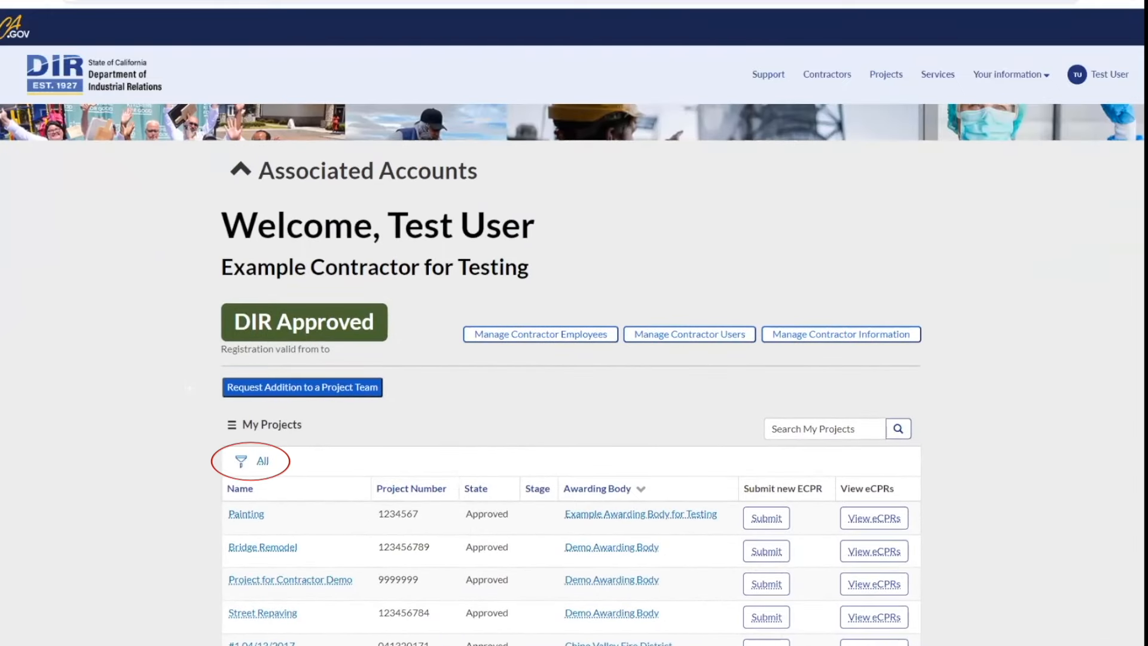
scroll(528, 400, down, 1)
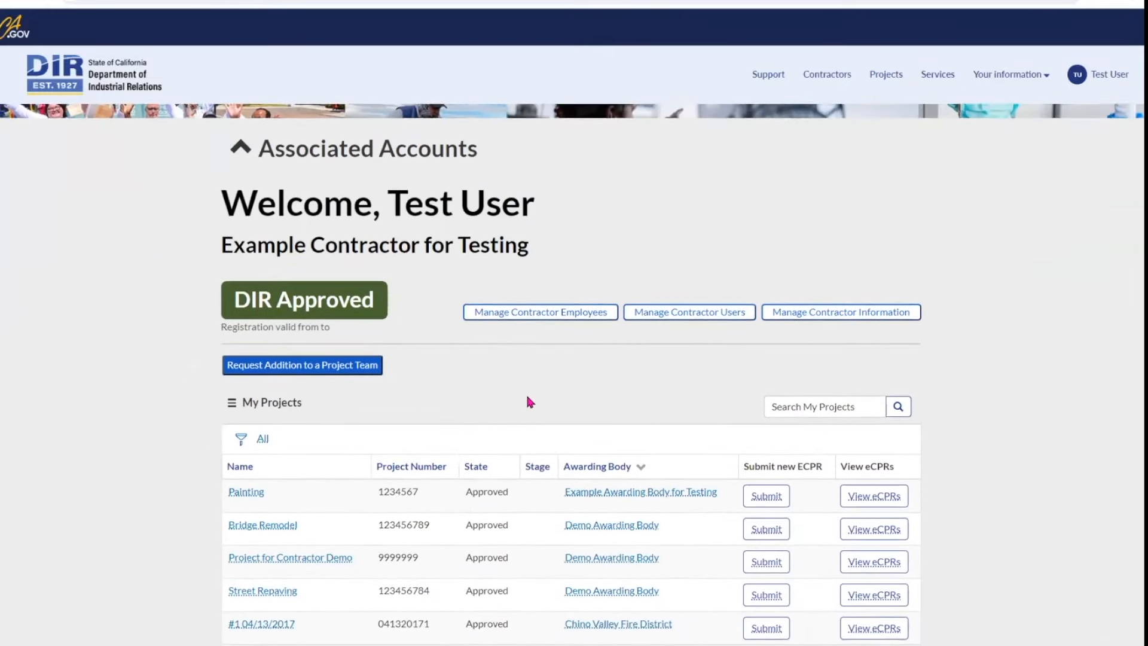
scroll(527, 402, down, 2)
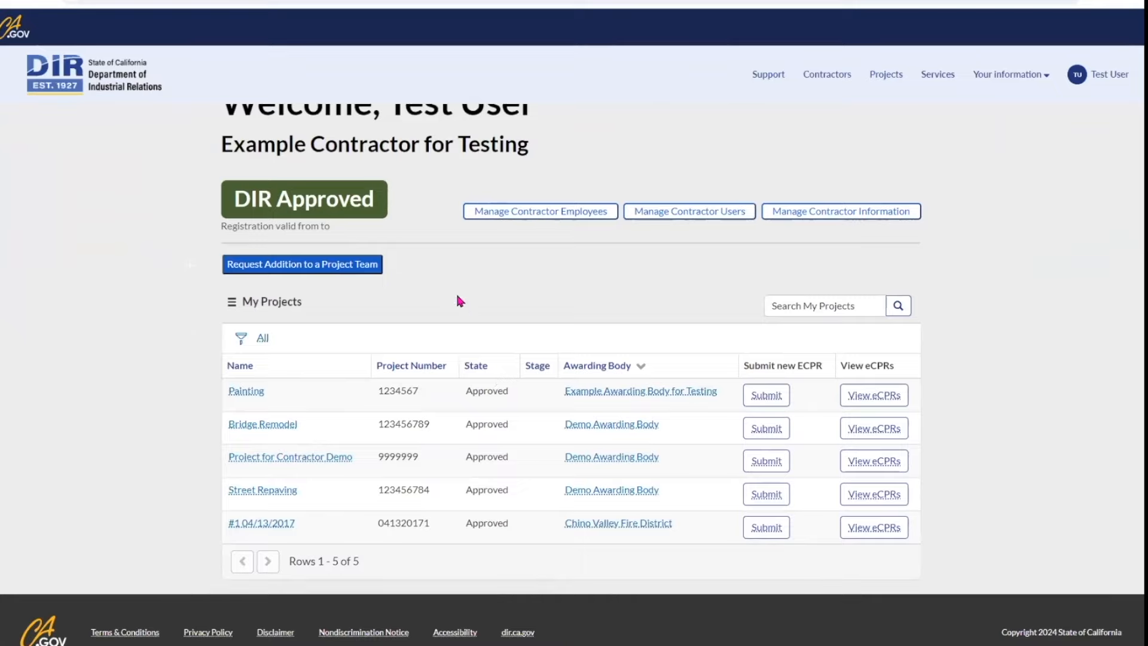
click(241, 338)
scroll(700, 322, down, 2)
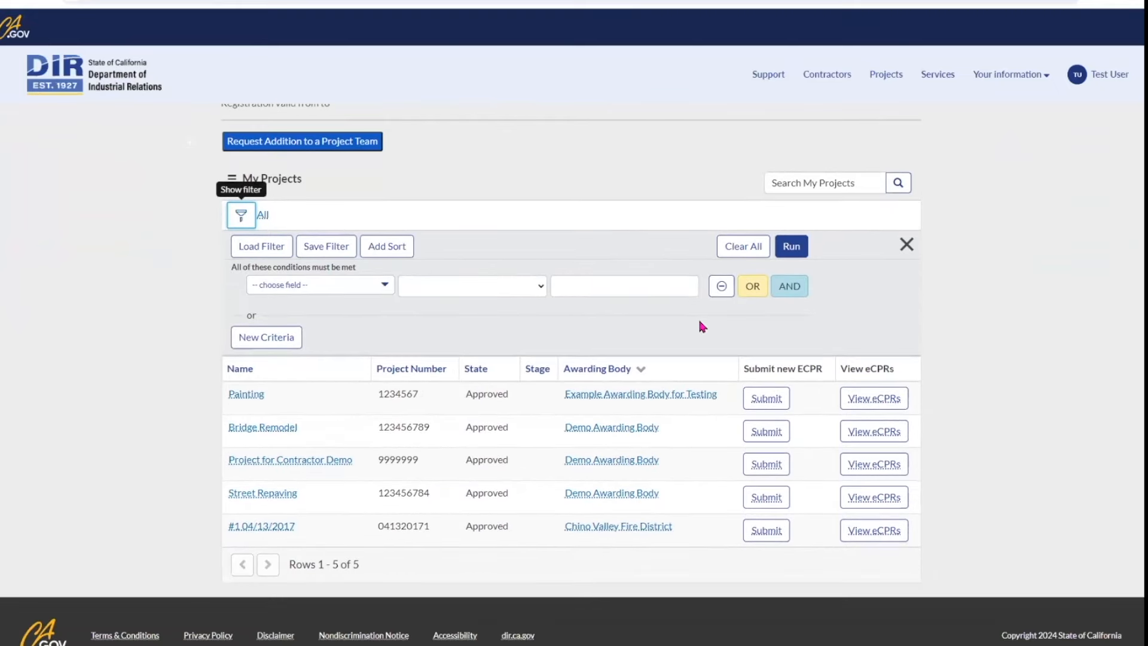
click(232, 299)
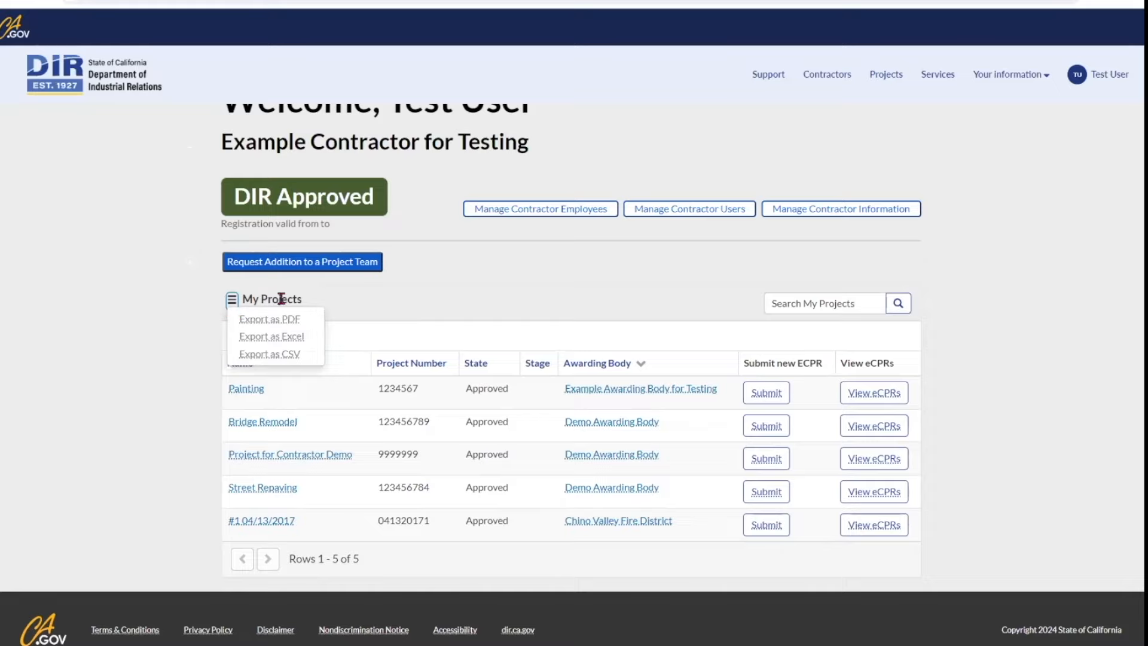
click(371, 303)
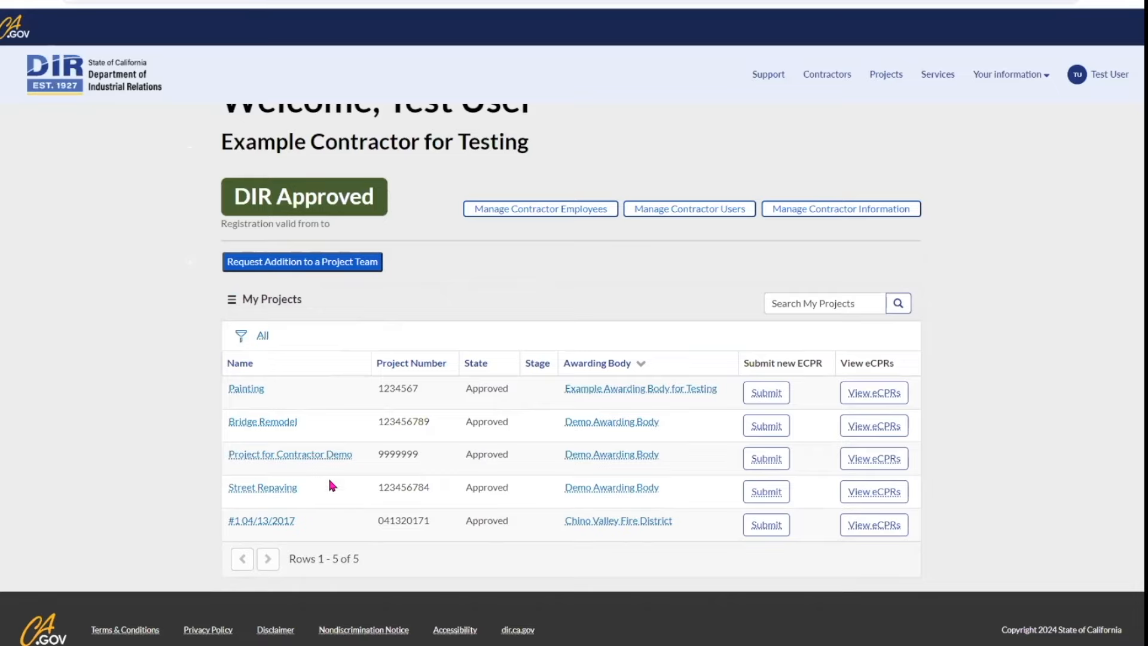
click(322, 459)
click(9, 125)
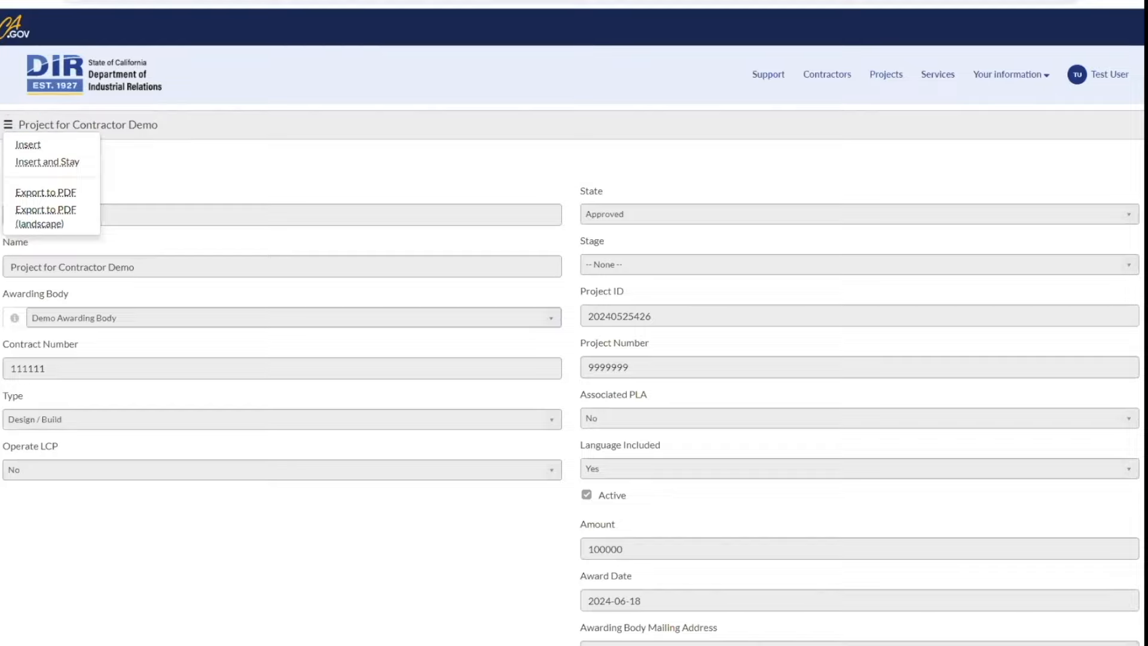
click(105, 80)
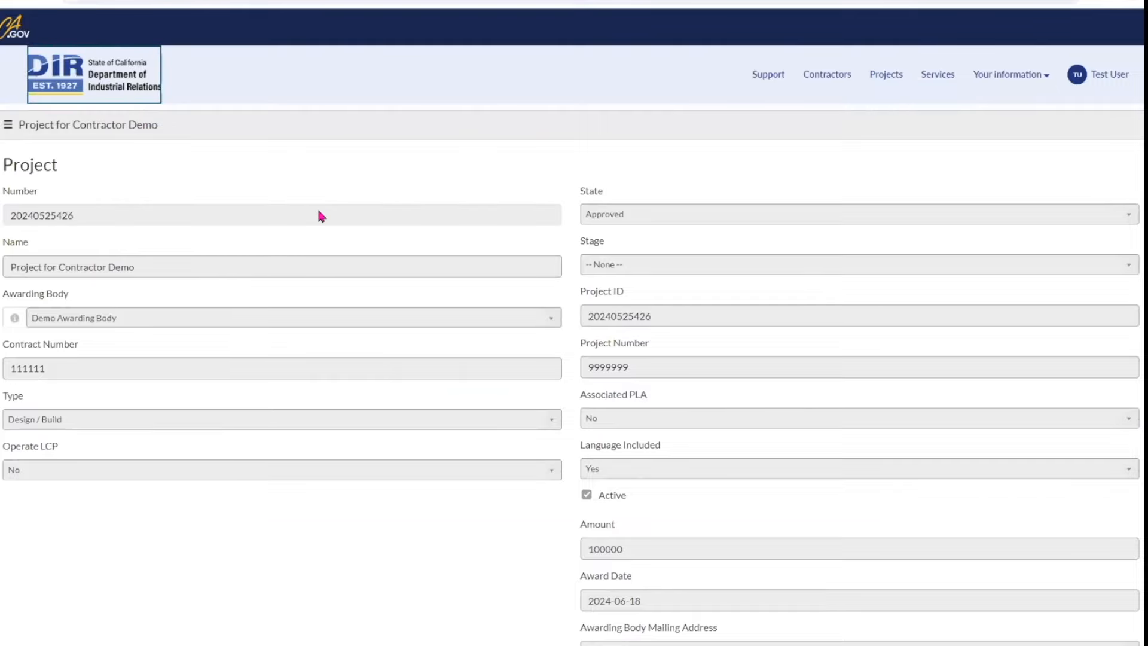
scroll(521, 422, down, 3)
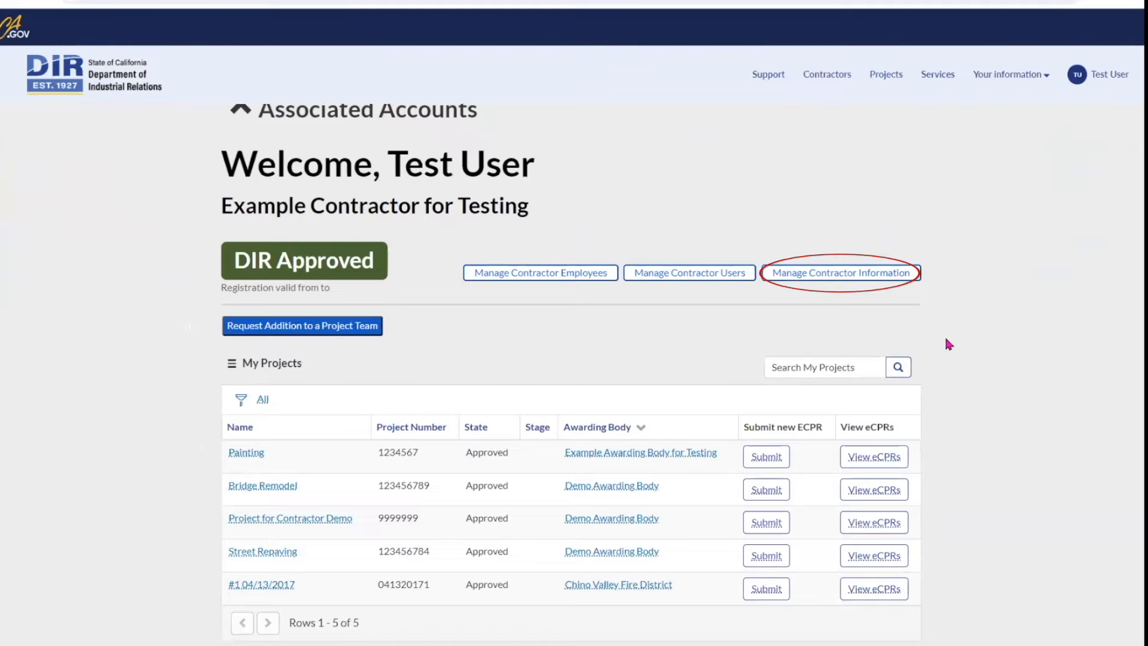
click(884, 274)
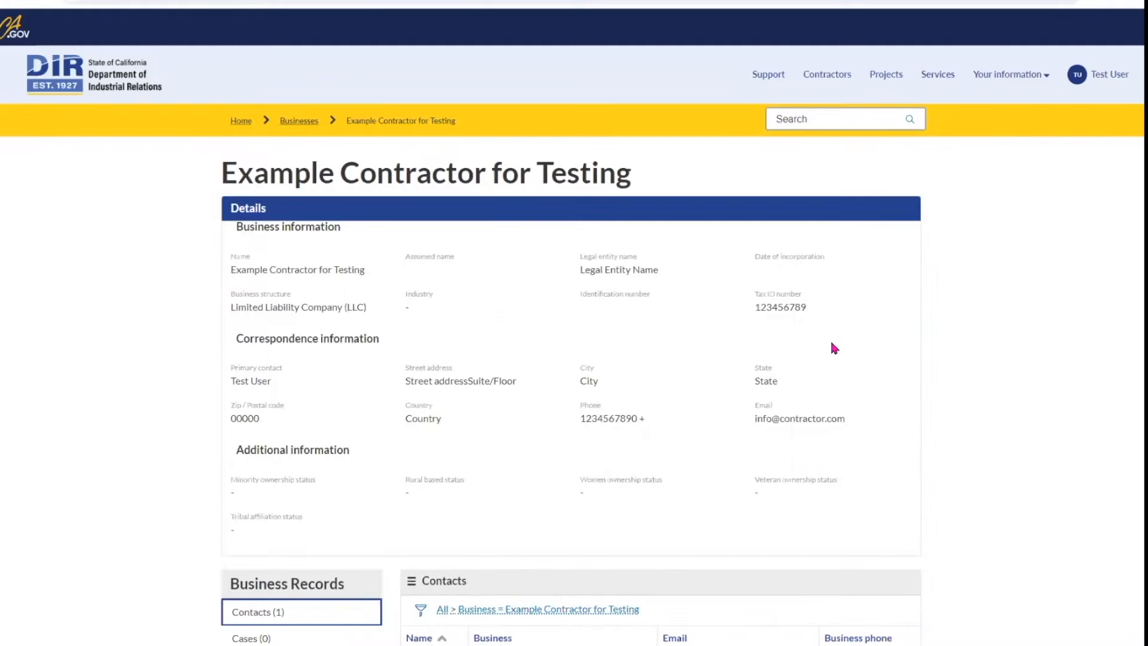
scroll(832, 350, down, 2)
scroll(833, 355, up, 1)
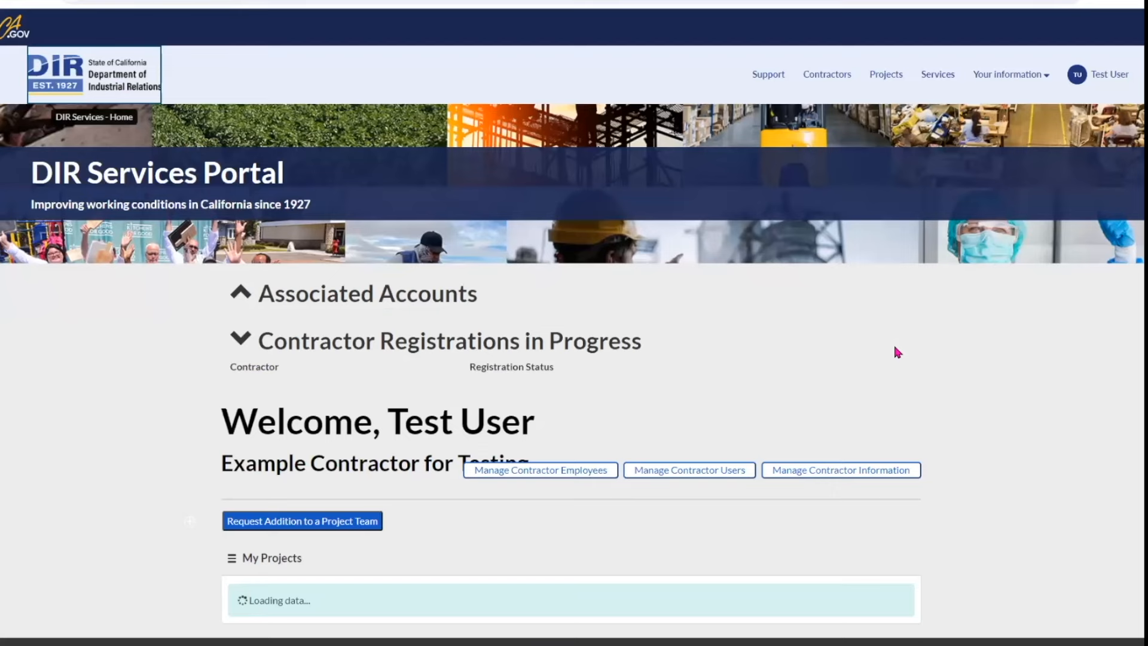
scroll(895, 356, down, 3)
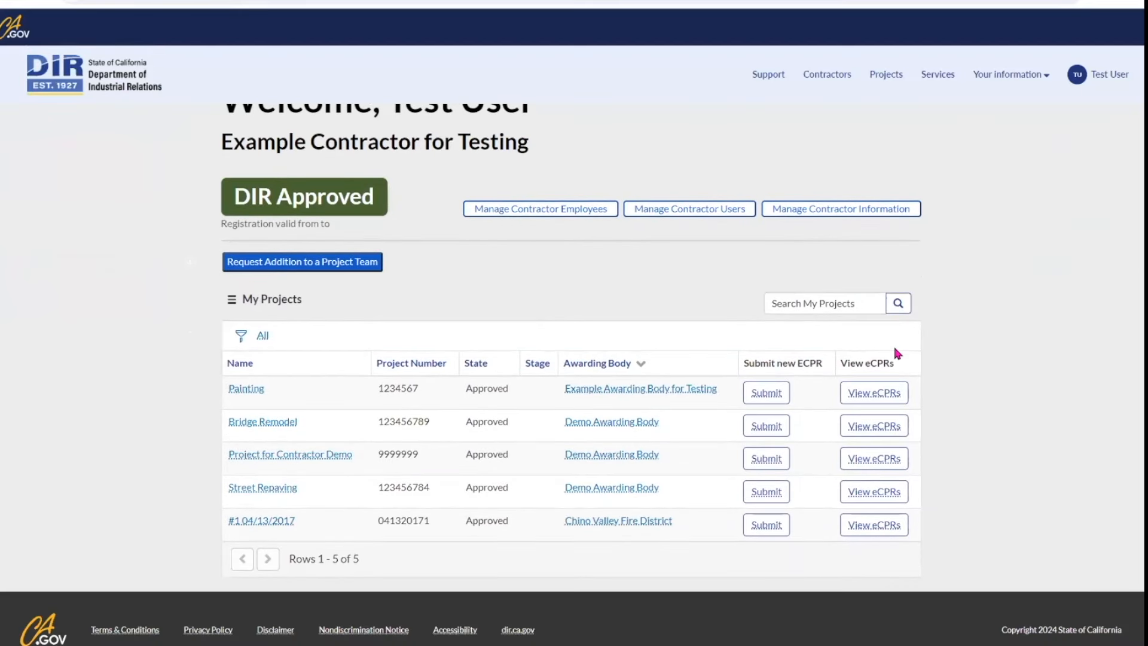
scroll(894, 349, up, 1)
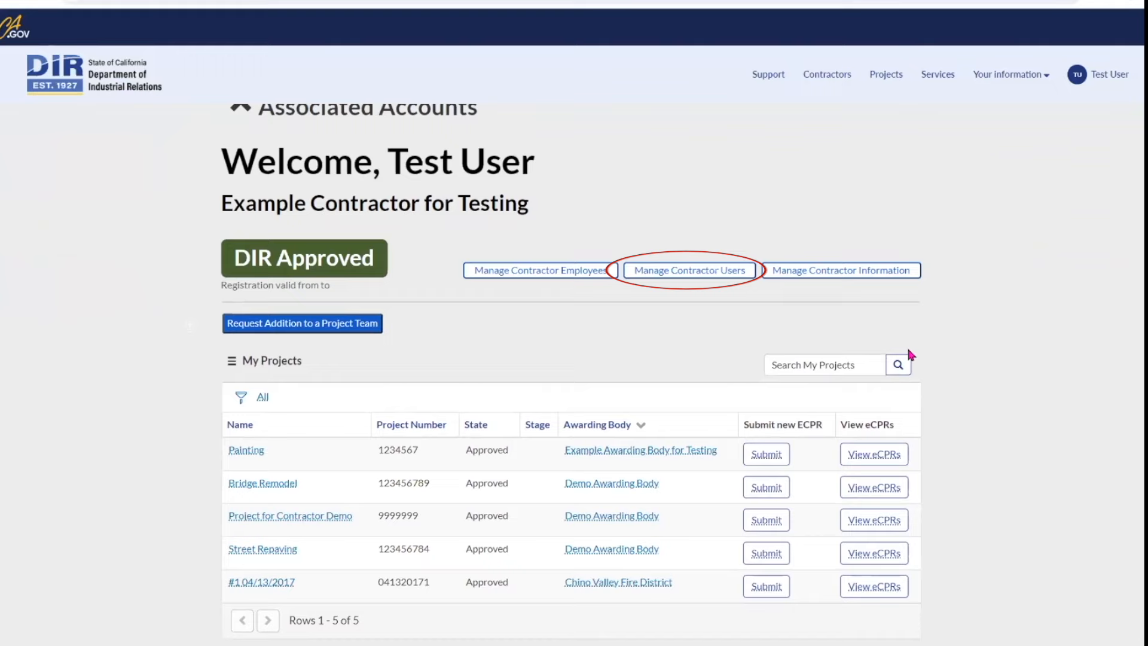
scroll(908, 350, down, 1)
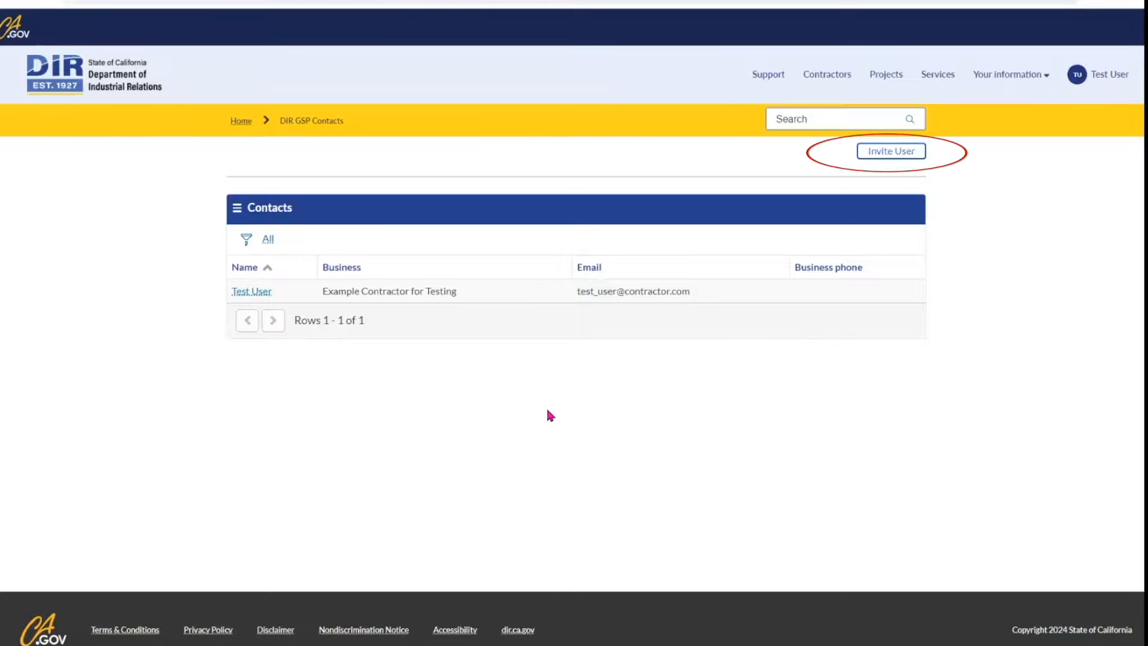
Step: Send an Invite User invitation to the new user's e-mail address
click(897, 154)
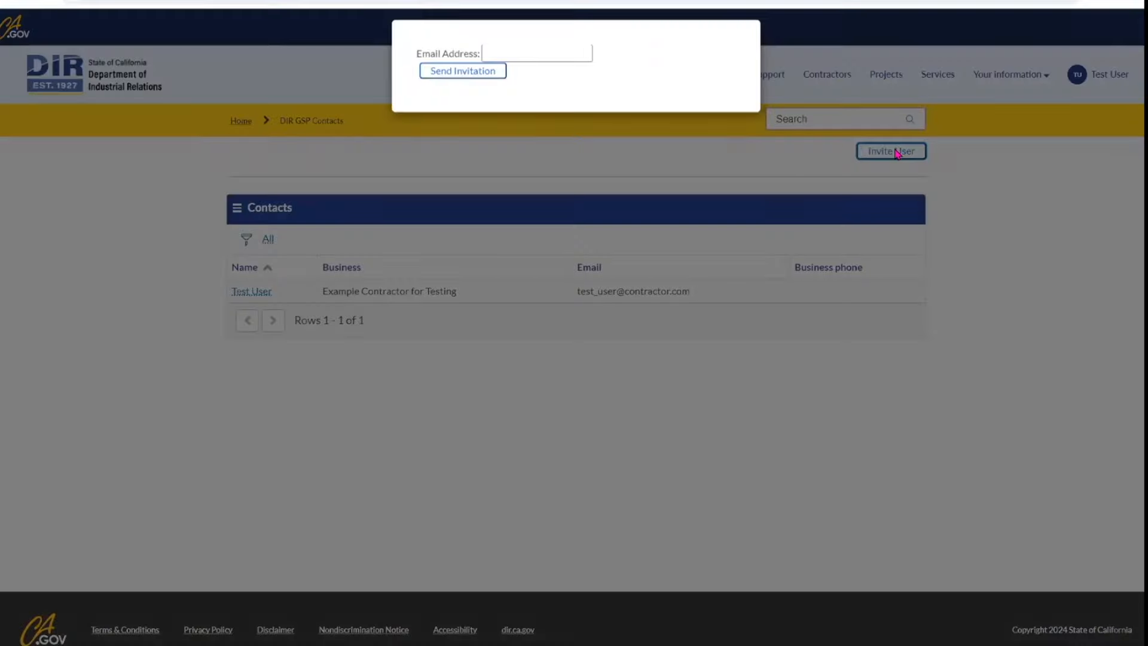
click(570, 62)
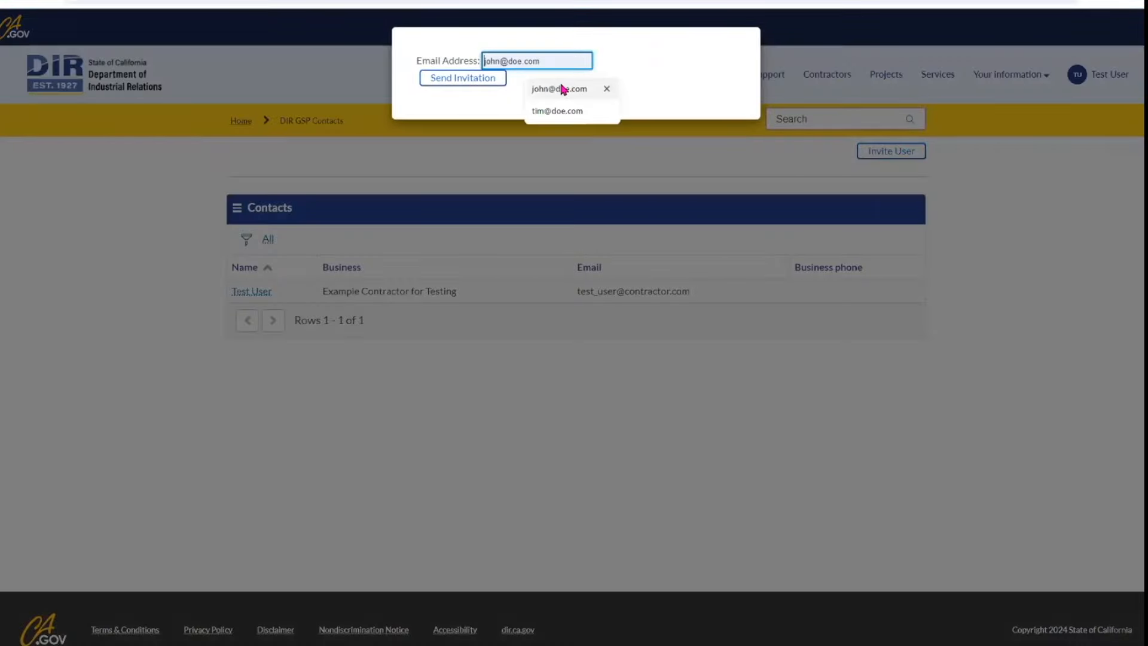
click(559, 88)
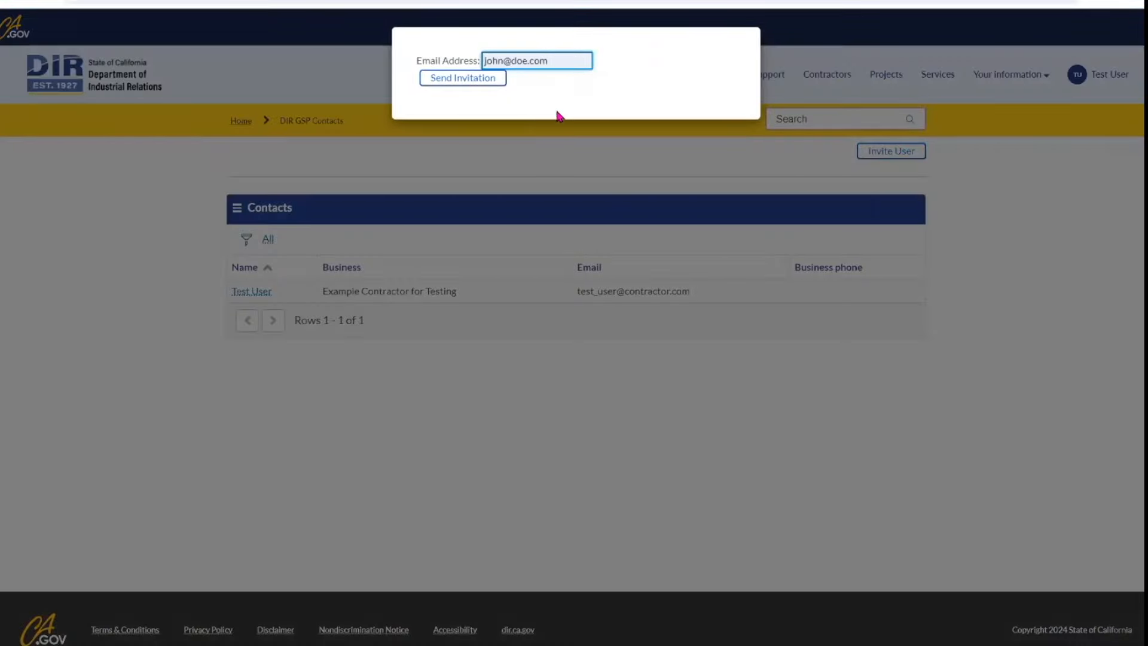
click(472, 83)
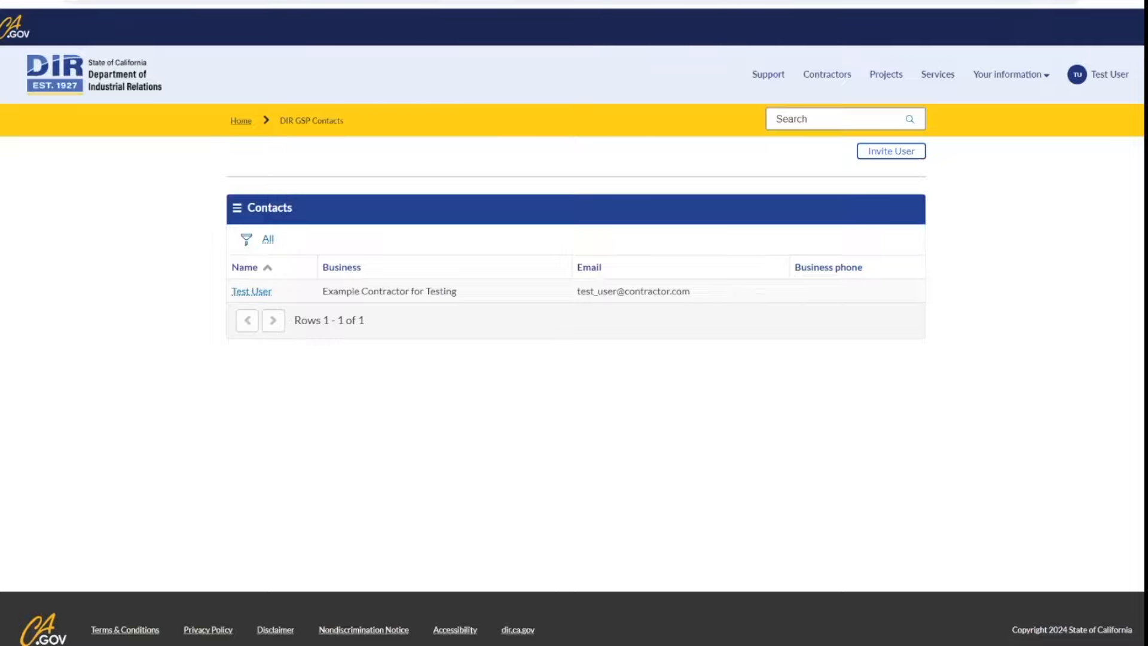
Step: Open the listed contact's details and bring up its editable Update form
click(261, 293)
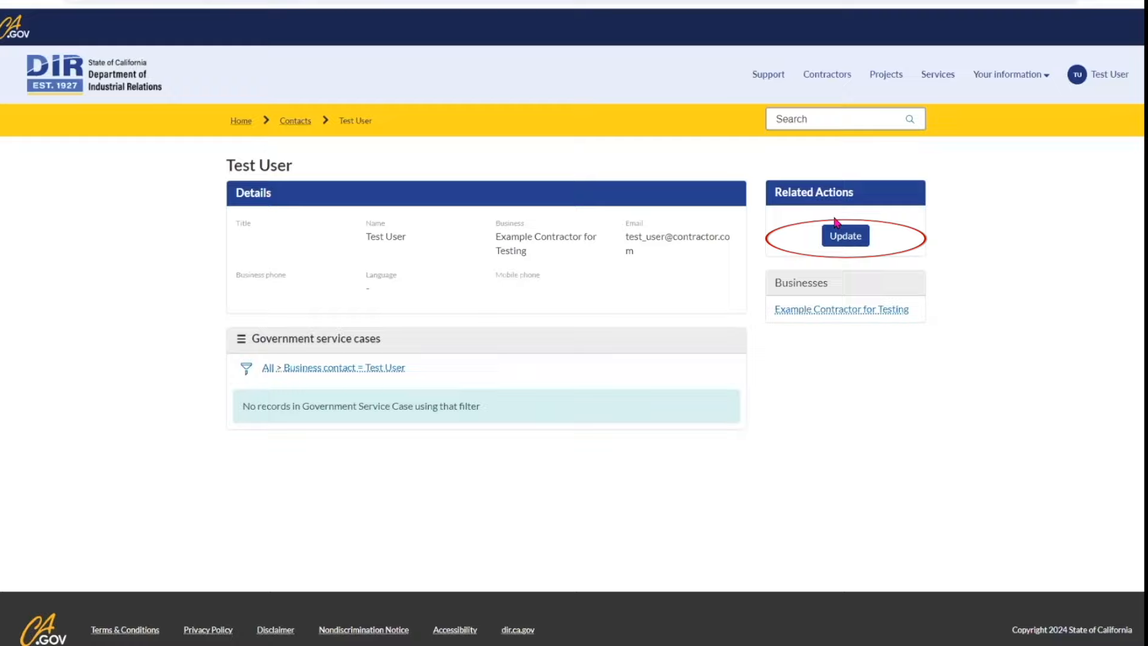
click(848, 238)
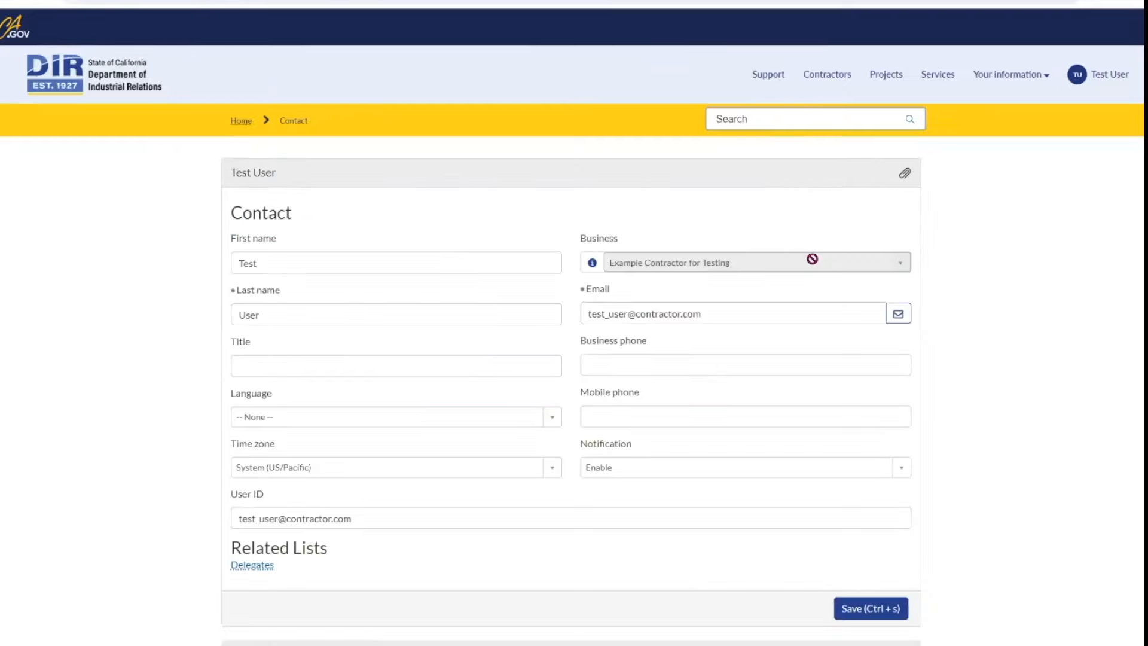
scroll(896, 309, down, 1)
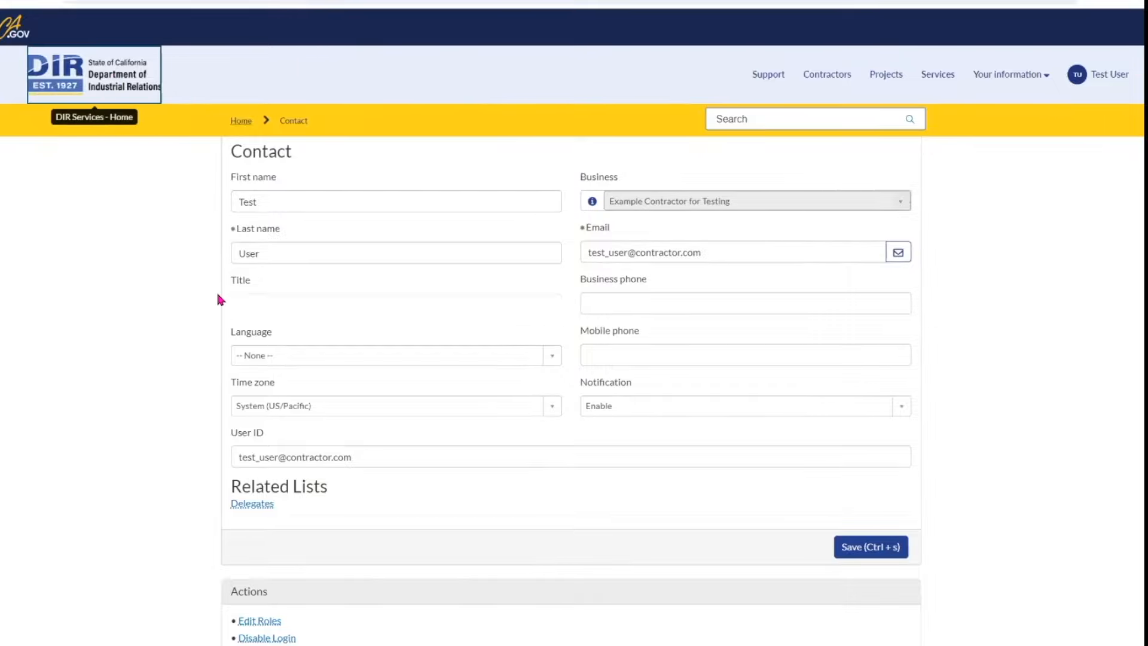
Step: Open View eCPRs on the Project for Contractor Demo row of My Projects
scroll(916, 375, down, 3)
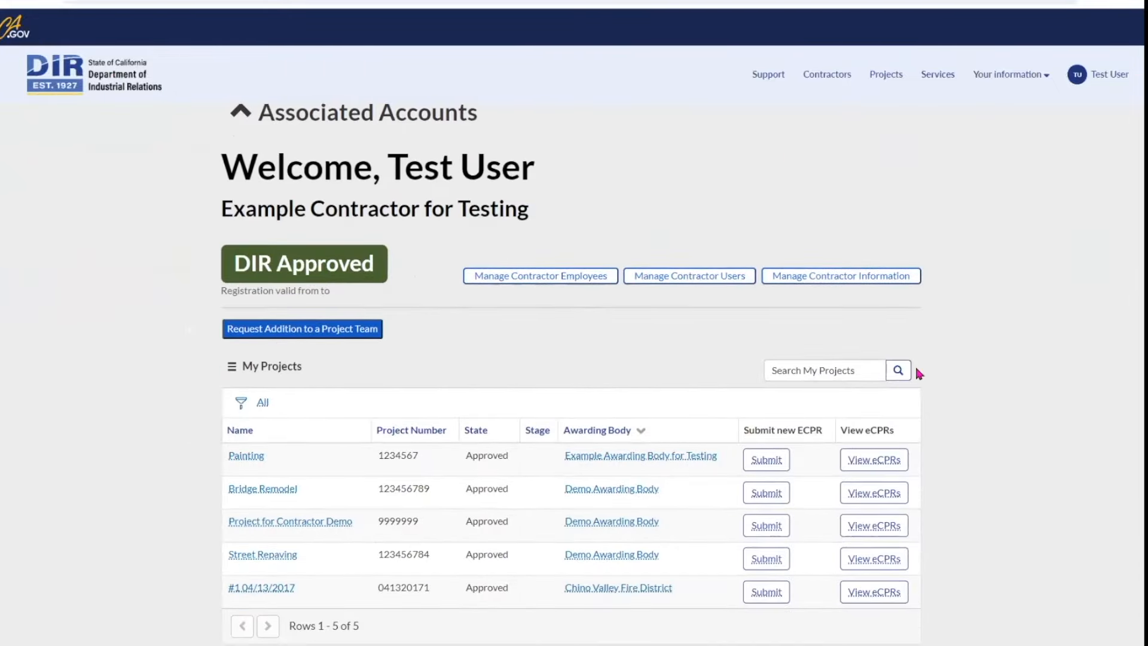
scroll(920, 373, up, 1)
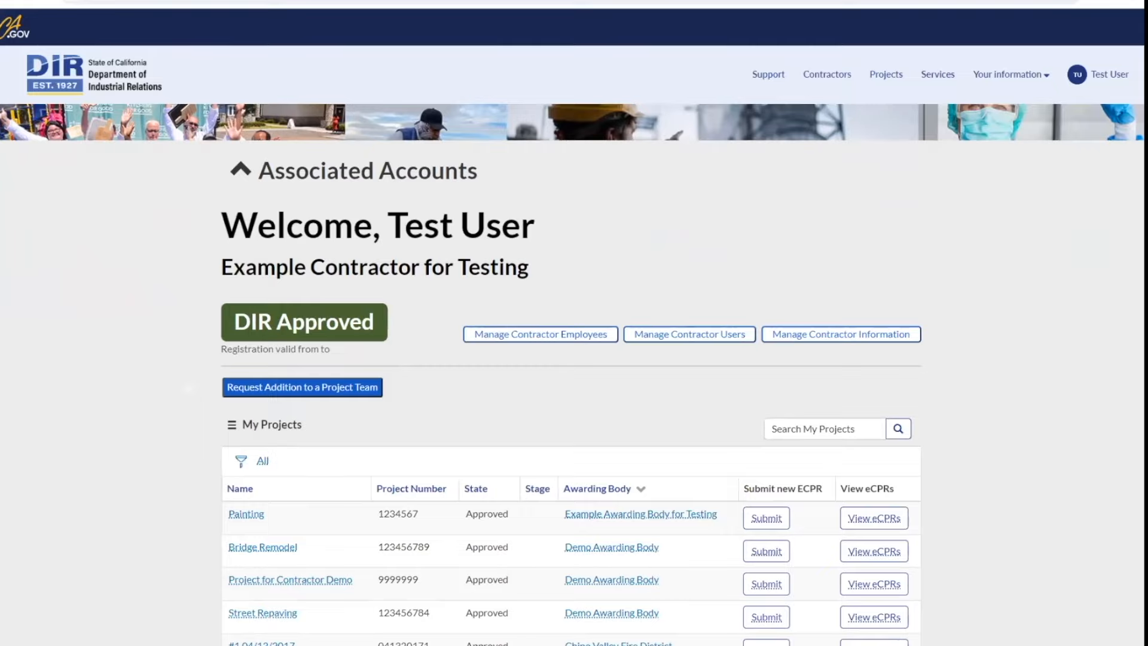
scroll(692, 554, down, 1)
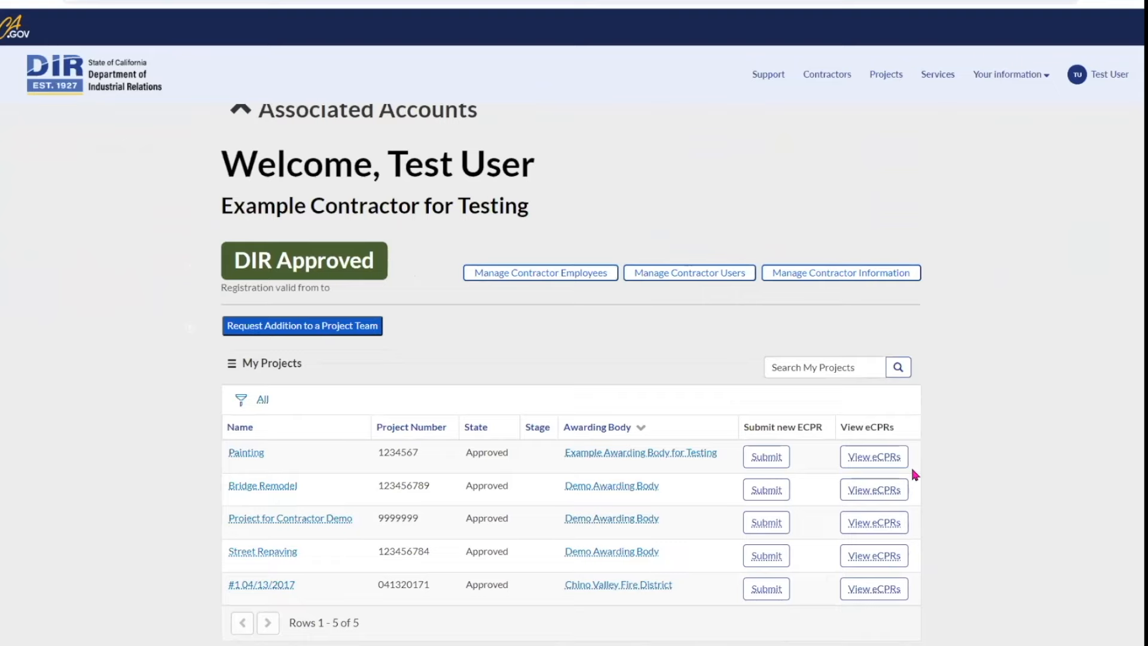
scroll(910, 465, down, 1)
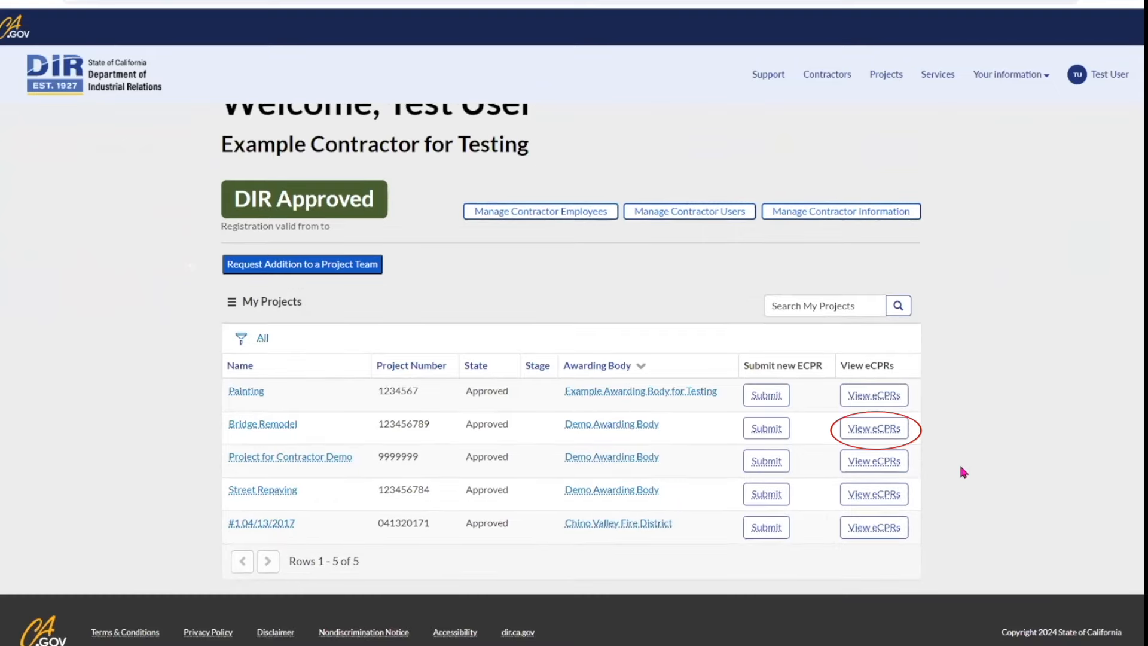
click(870, 462)
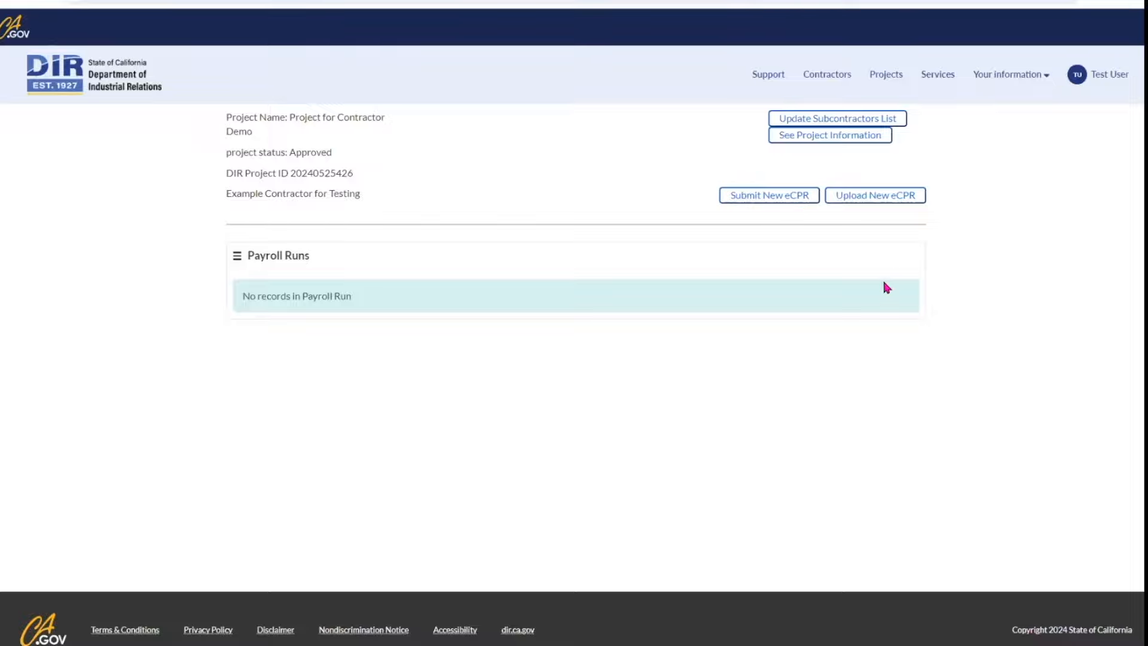
Step: Start a new eCPR marked Regular, not final, with a Weekly reporting period
click(780, 197)
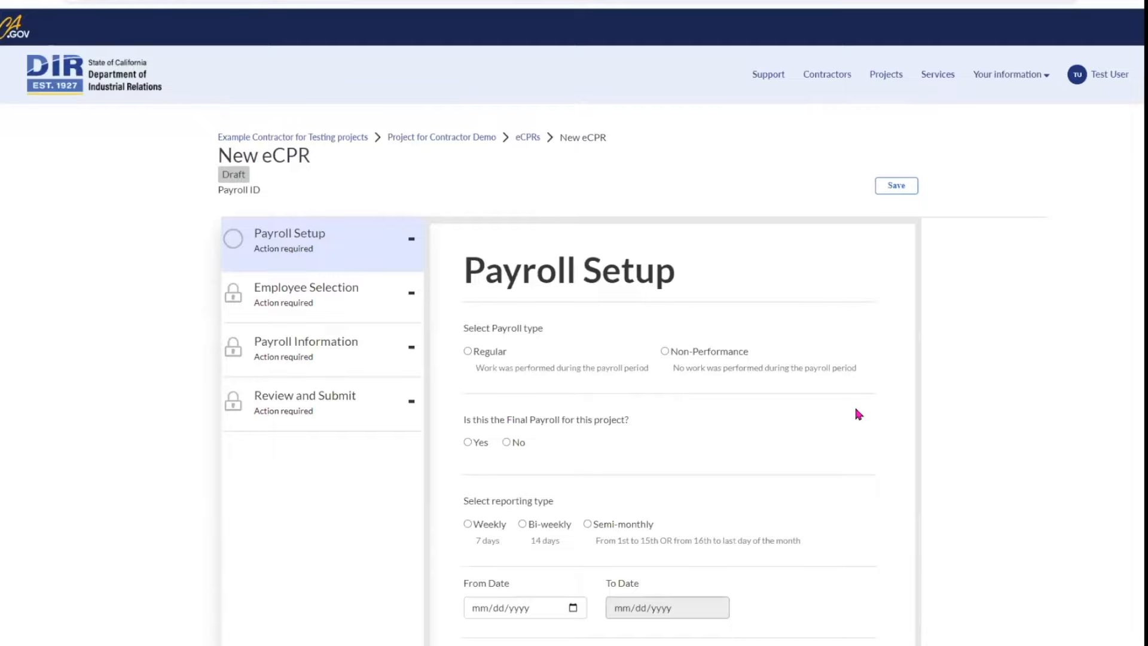
scroll(859, 413, down, 1)
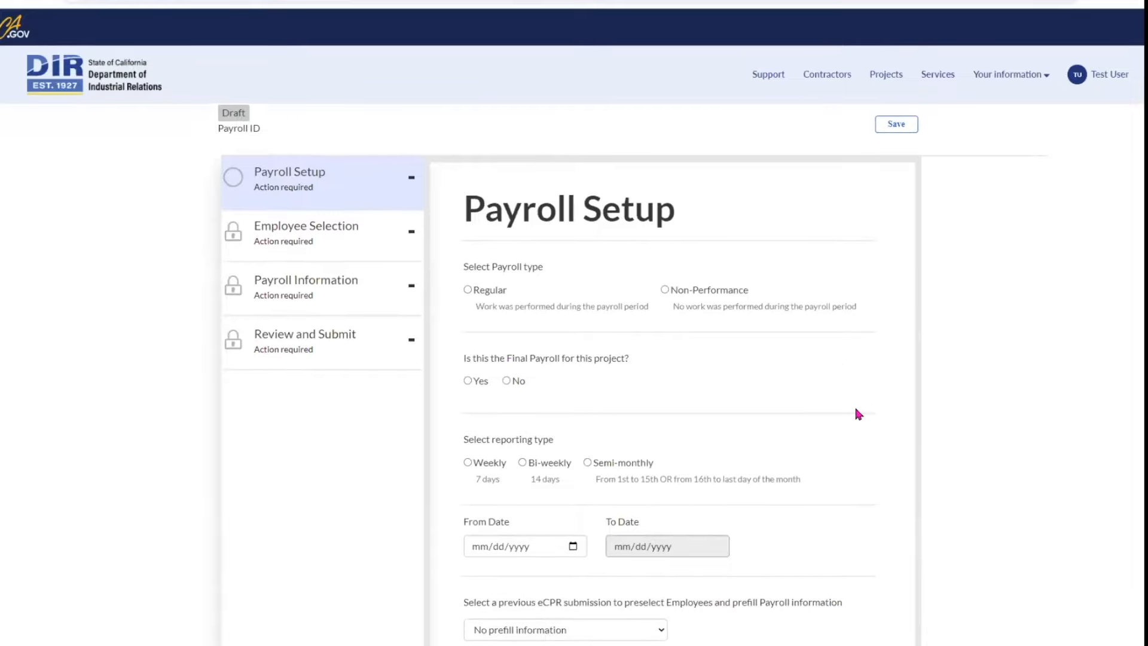
scroll(859, 414, down, 1)
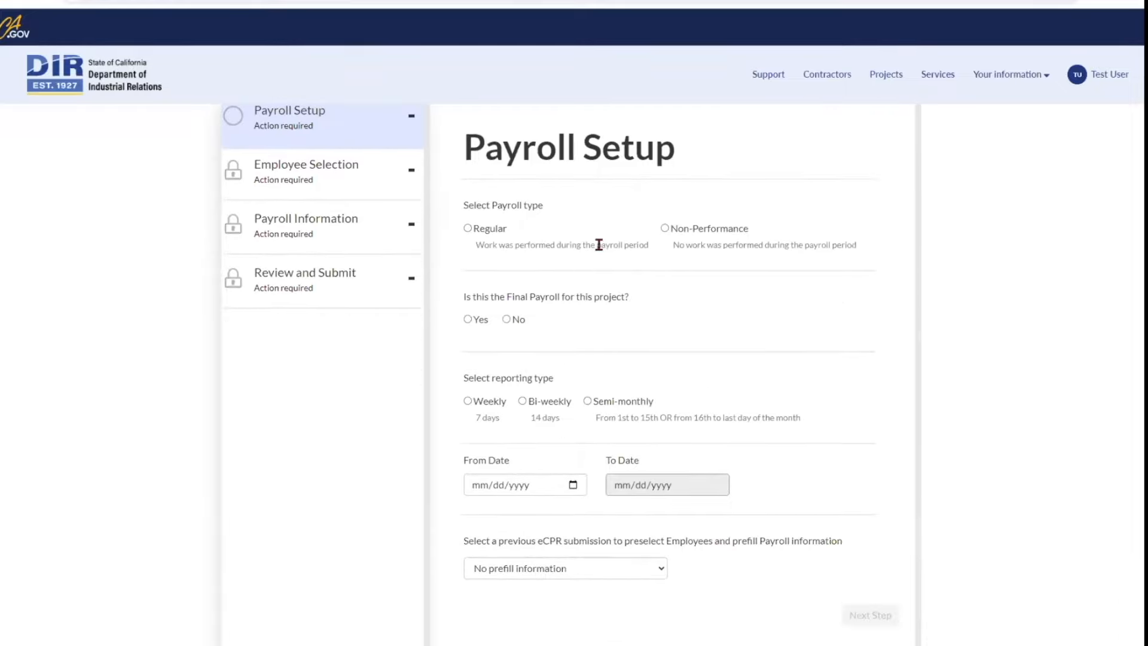
click(467, 228)
scroll(622, 317, down, 1)
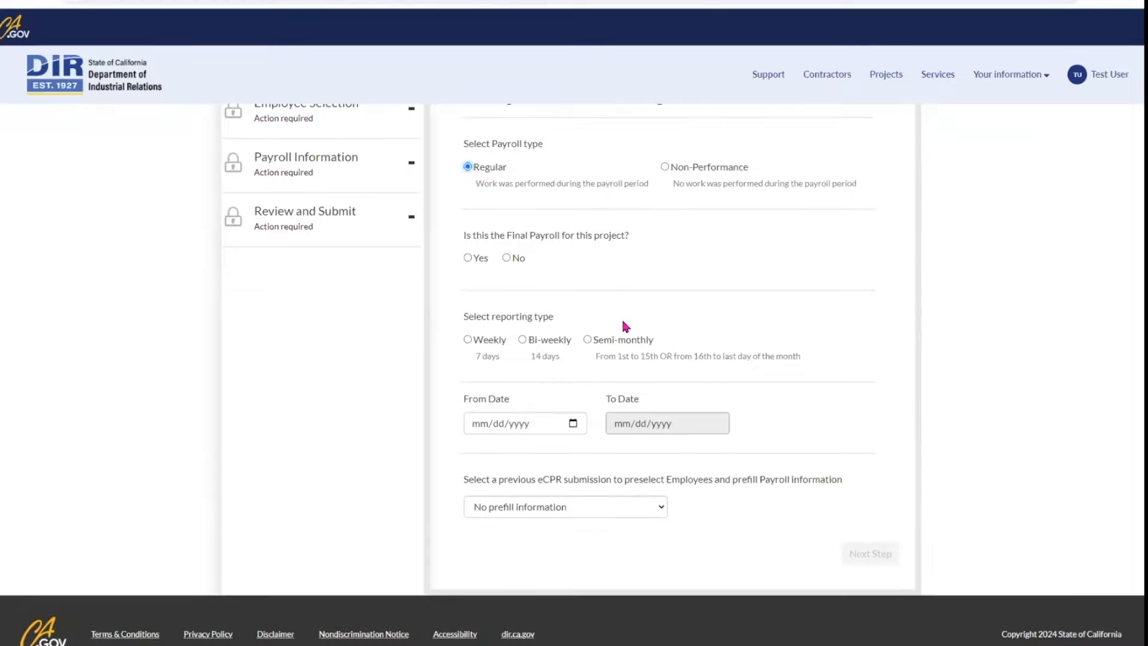
click(507, 257)
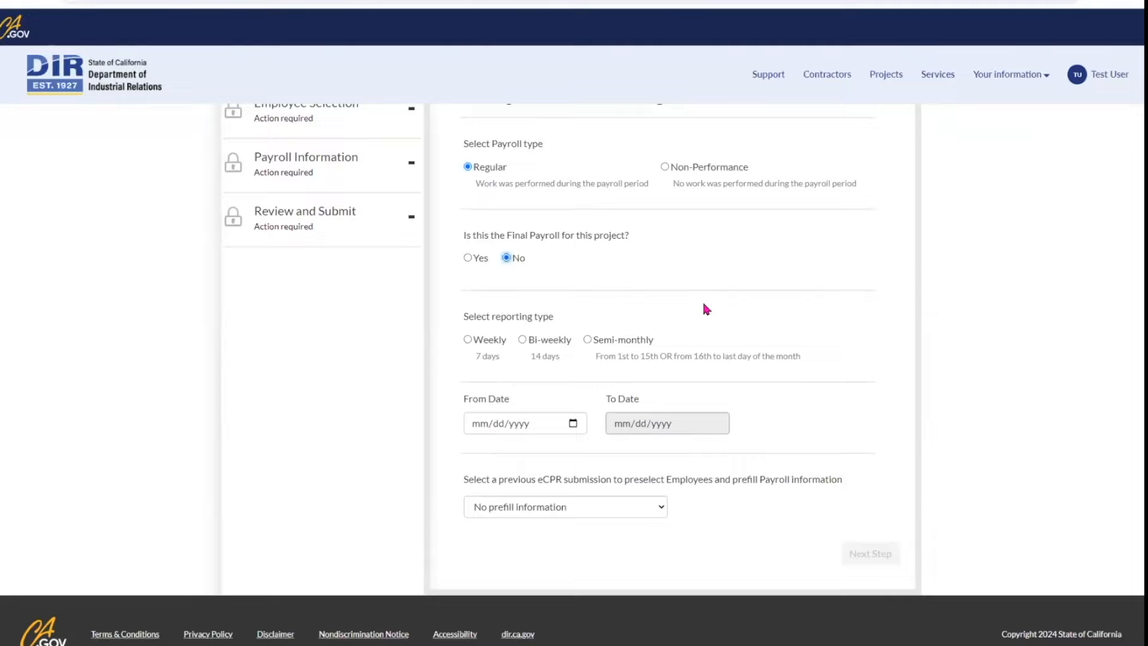
scroll(703, 305, down, 1)
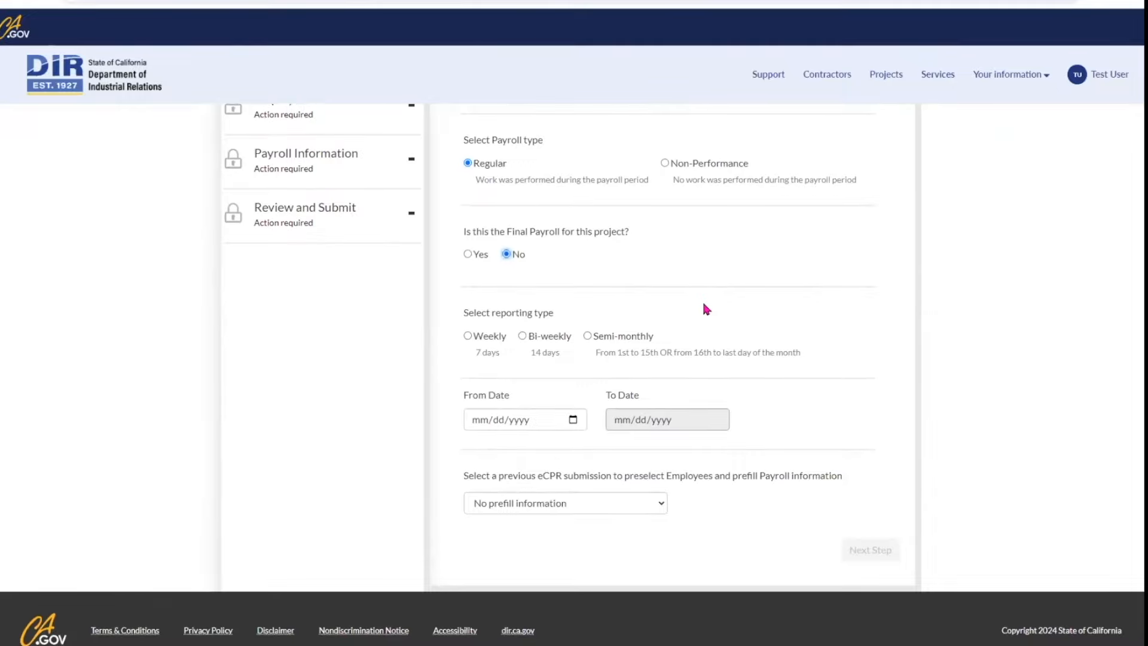
click(468, 336)
Step: Set the From Date to 06/08/2024 with no prefill and move to employee selection
click(573, 420)
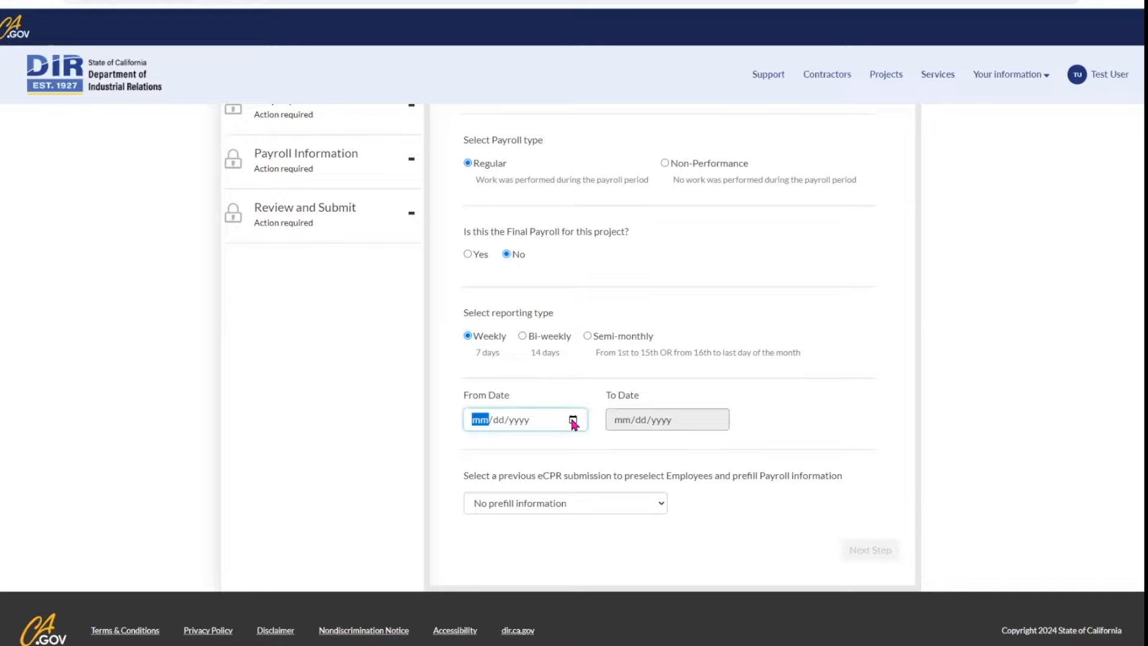
click(582, 502)
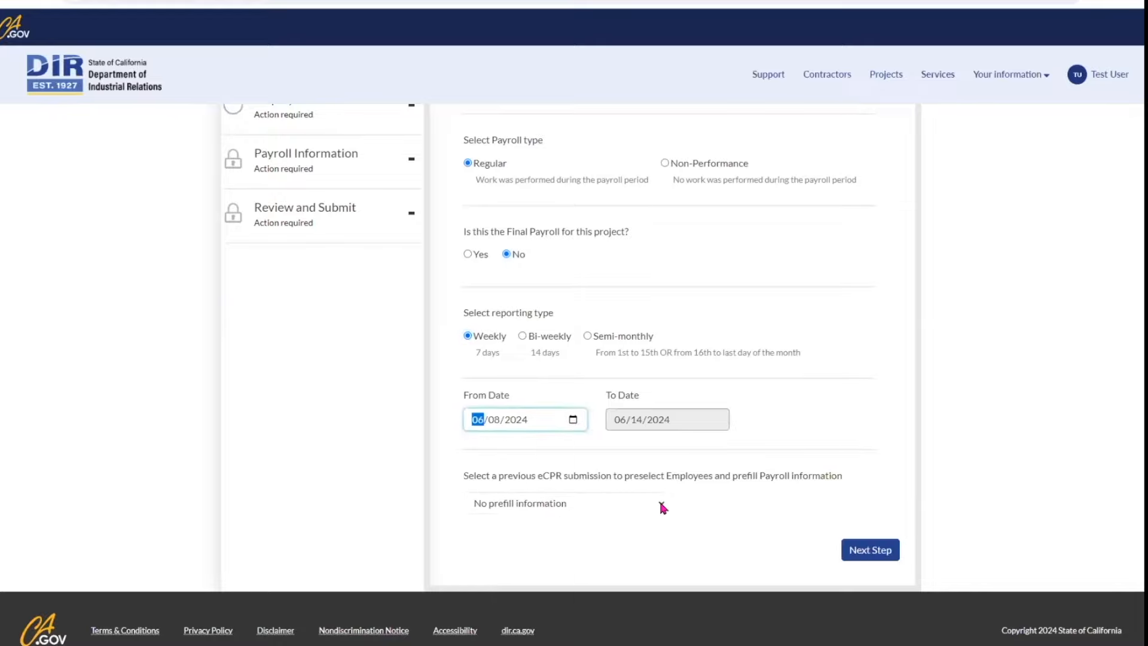
click(662, 506)
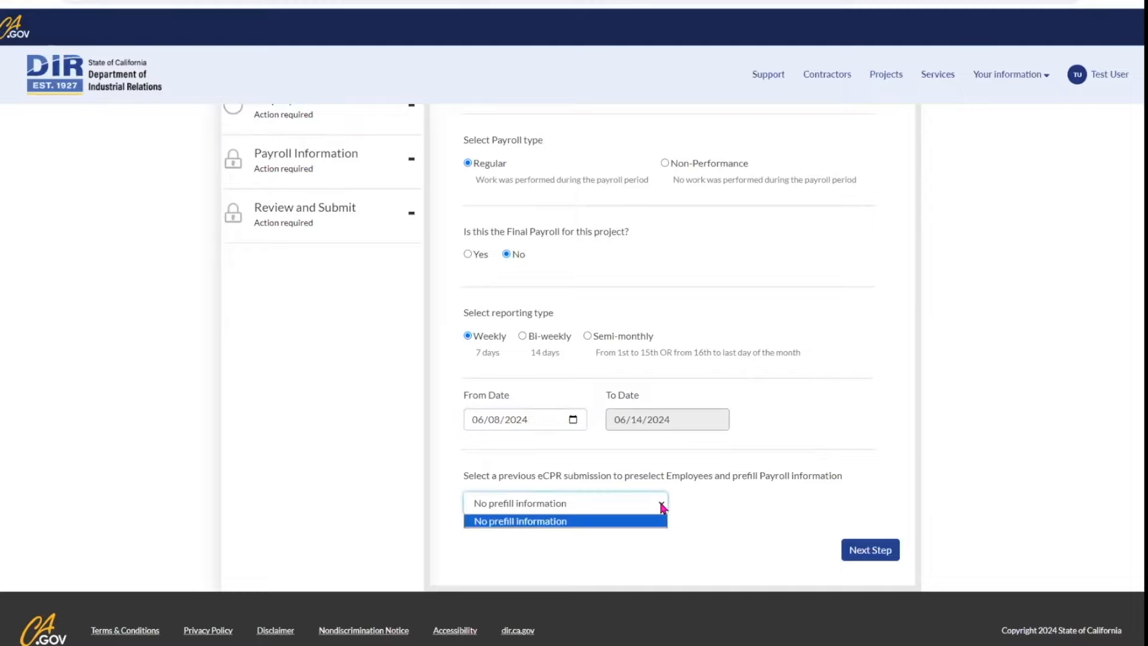
click(700, 505)
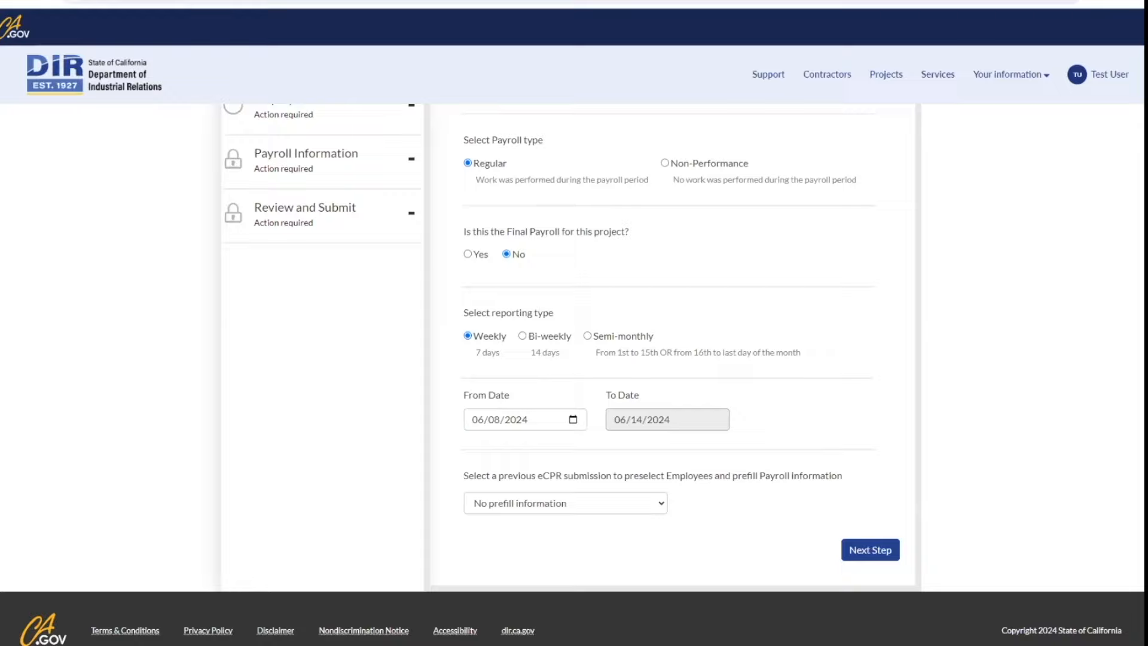
click(872, 550)
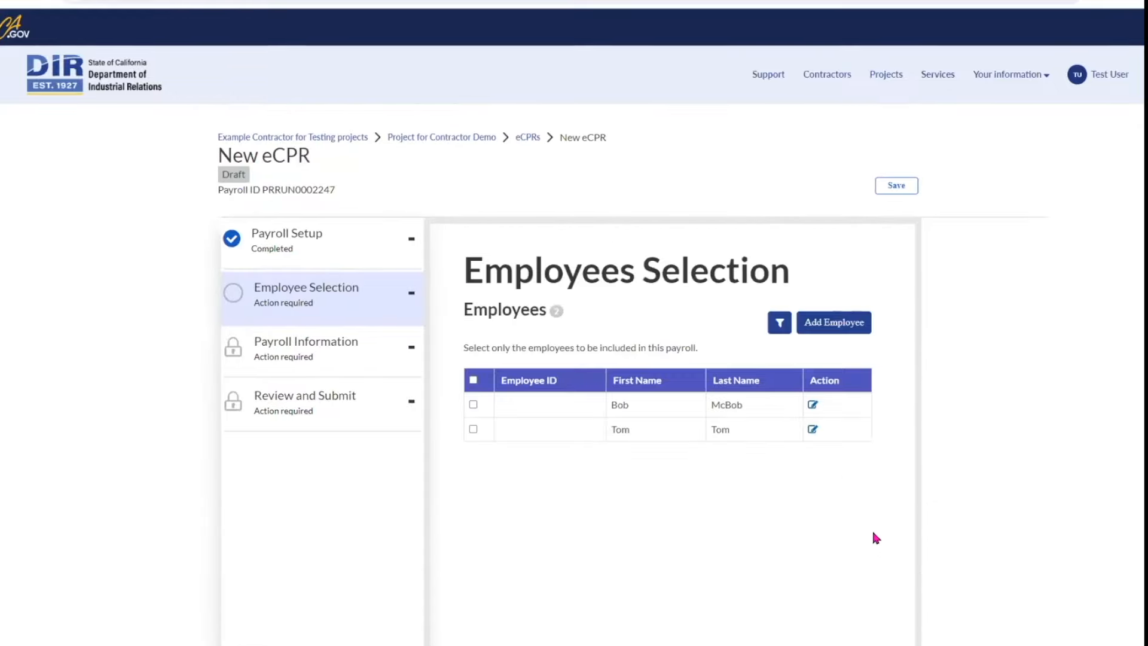
Step: Start a new employee record with the employee's first name and social security number
scroll(874, 538, down, 2)
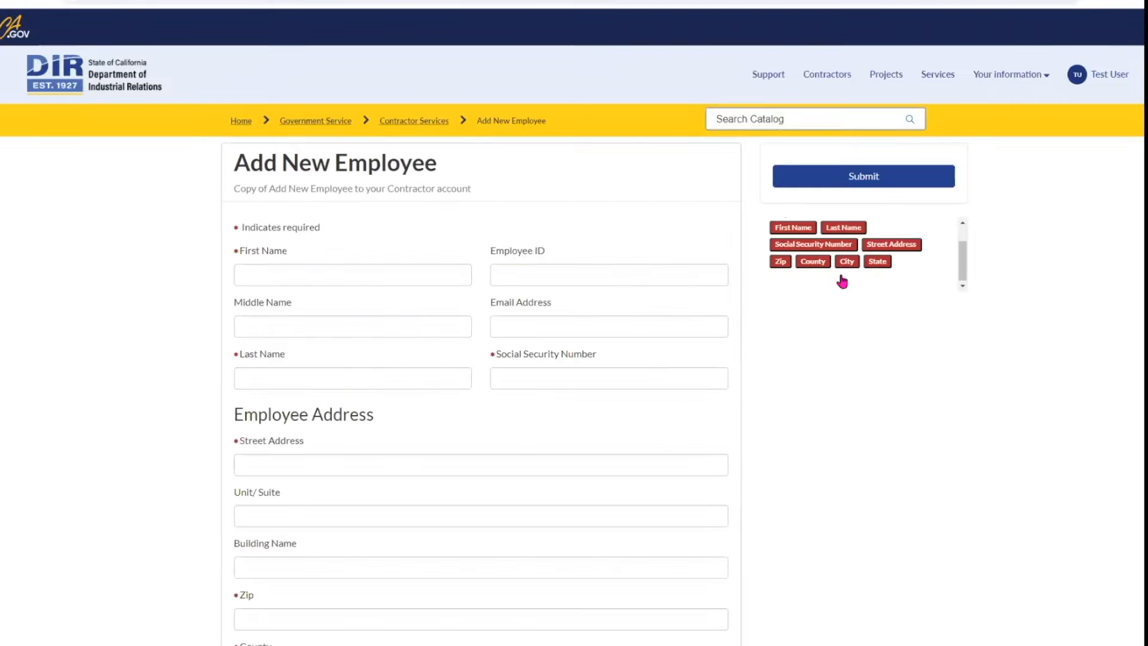
click(420, 279)
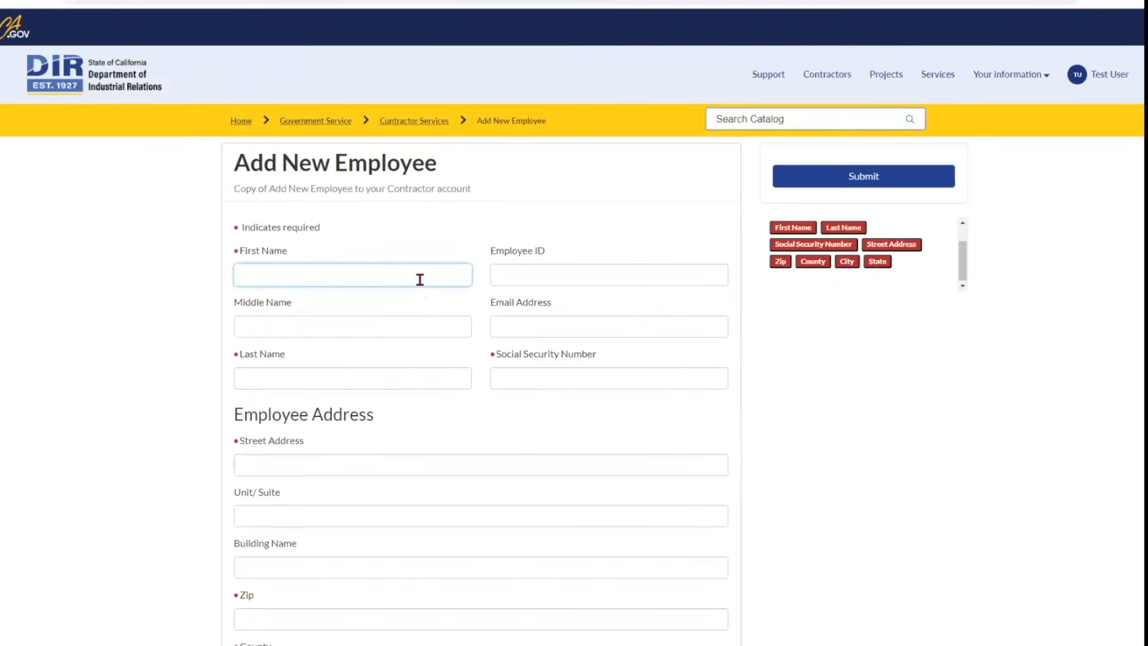
text(Ben)
click(420, 378)
text(Ben)
click(546, 377)
text(•••••••••)
Step: Enter the employee's home address: street, zip code, county, city and state
scroll(478, 413, down, 1)
click(472, 415)
text(123 Street Ave)
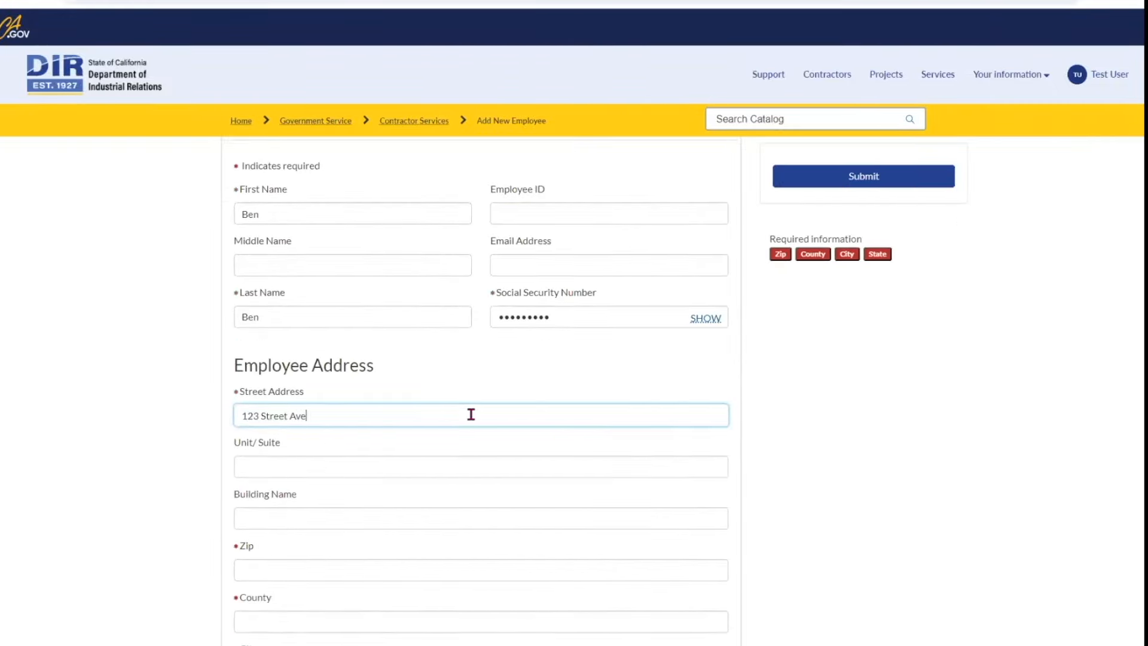
text(.)
key(Tab)
key(Tab)
key(Tab)
text(95858)
scroll(471, 414, down, 3)
click(395, 444)
text(Sacramento)
click(390, 487)
text(Sacrame)
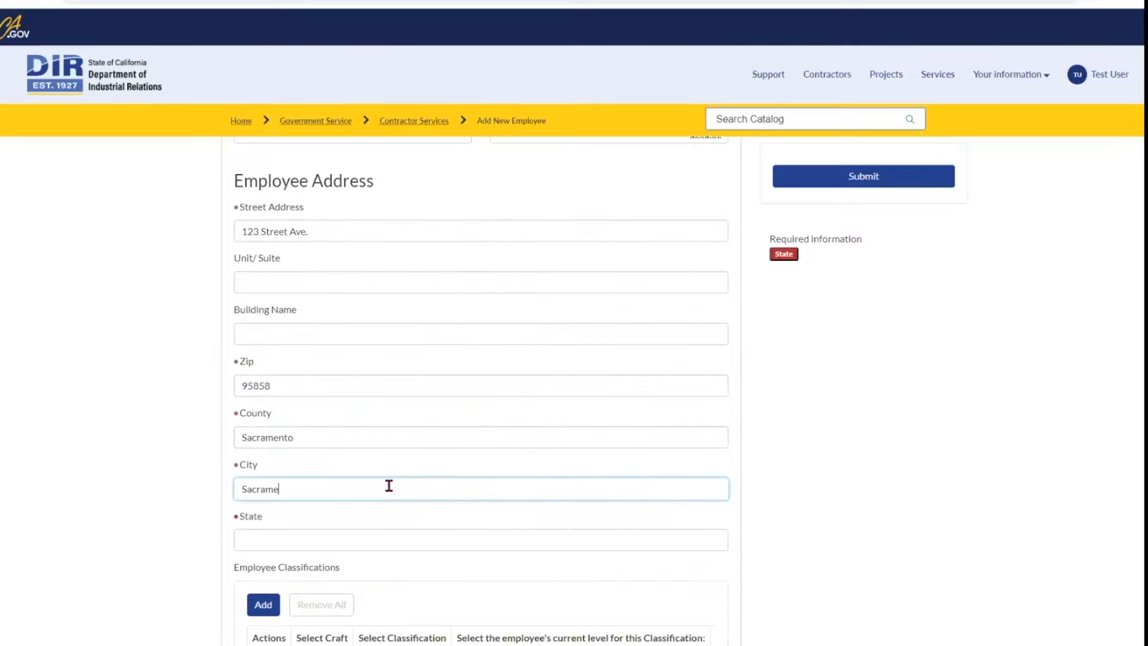
text(nto)
click(377, 533)
text(ca)
scroll(433, 473, down, 2)
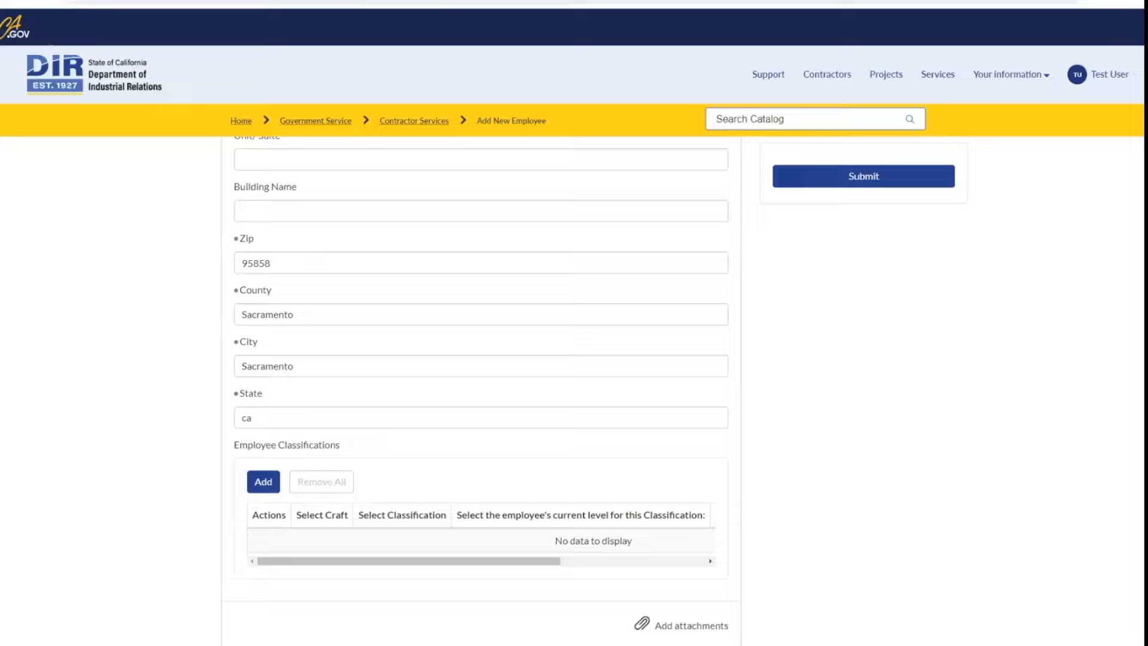
Step: Add an Apprentice row with 123 Electrician craft and classification, then save the employee
click(266, 485)
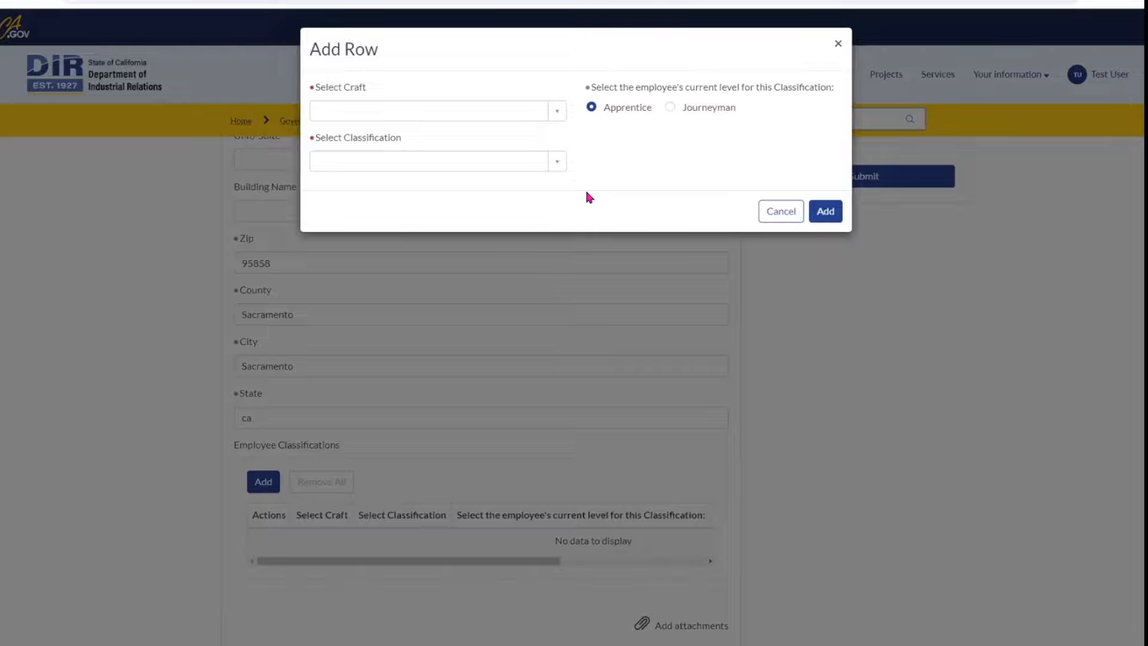
click(558, 163)
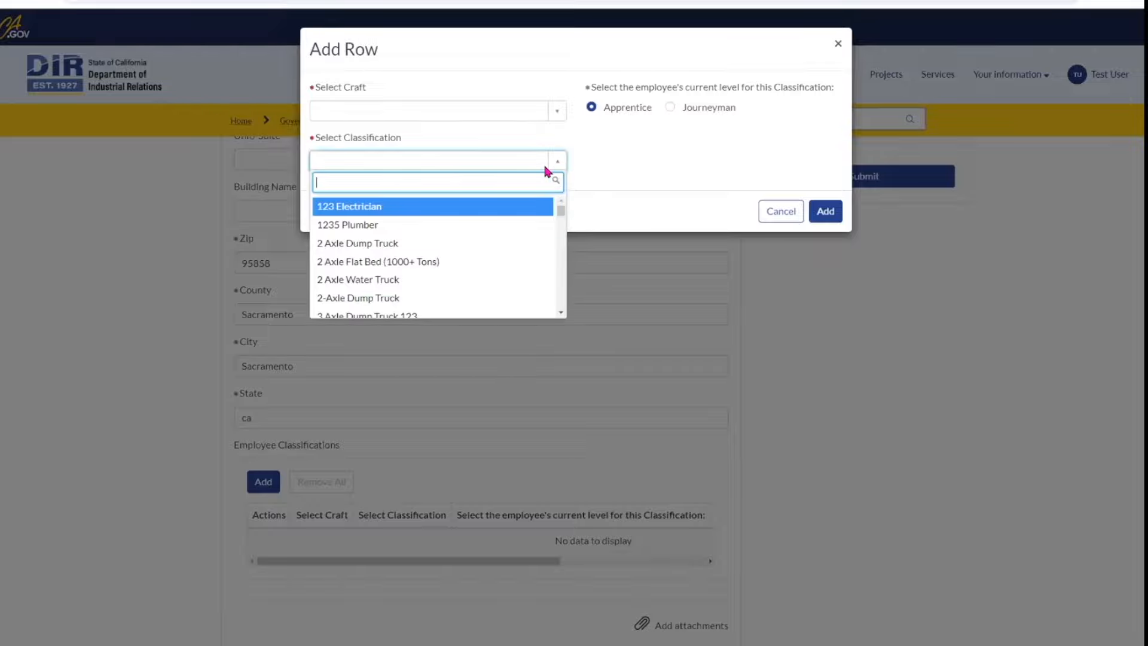
click(377, 207)
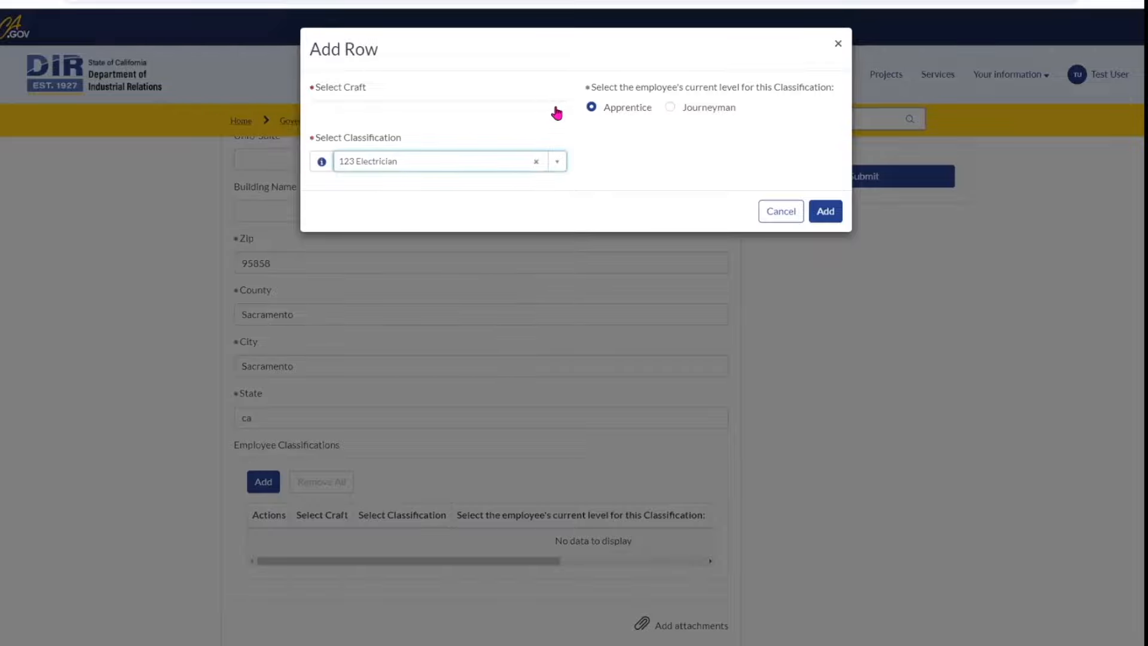
click(556, 112)
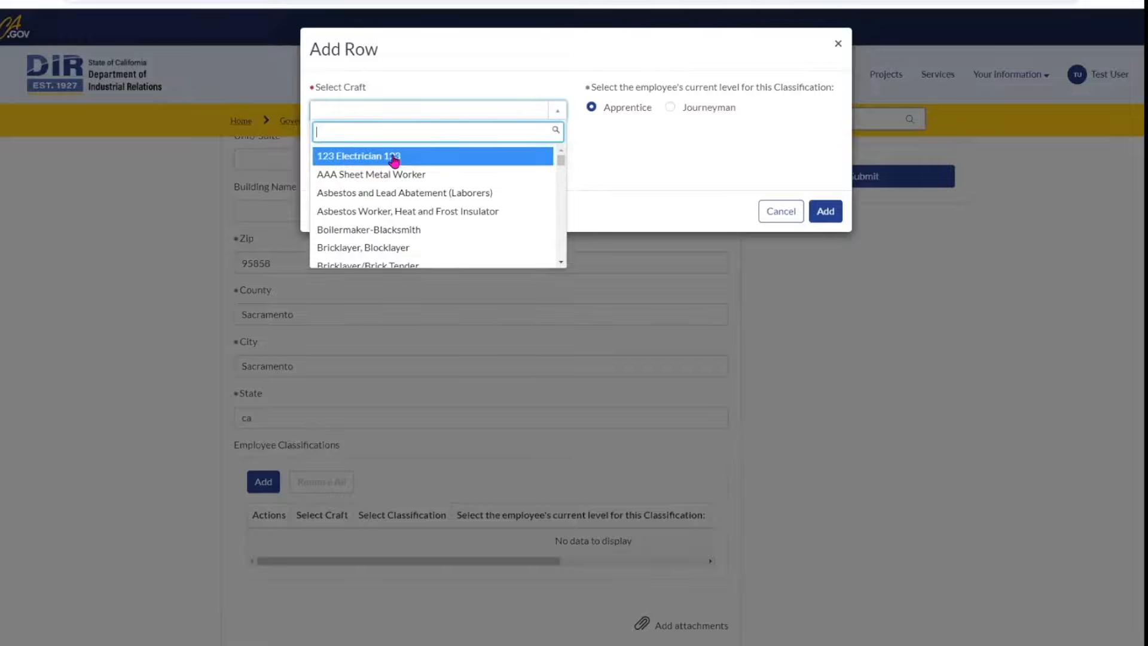
click(394, 156)
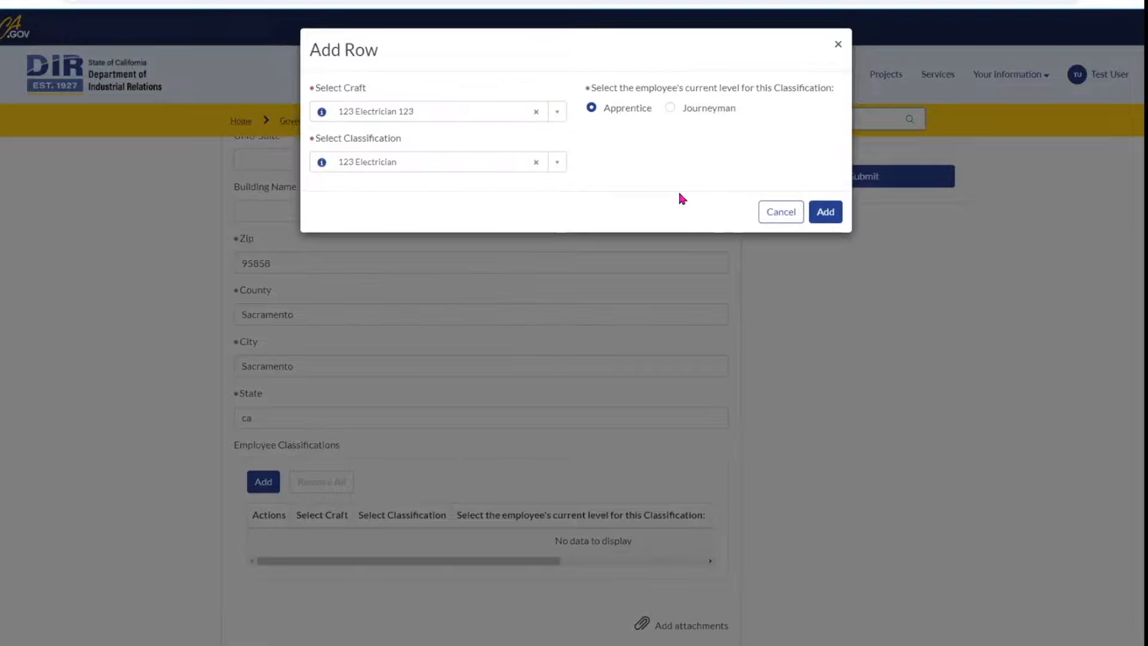
click(826, 212)
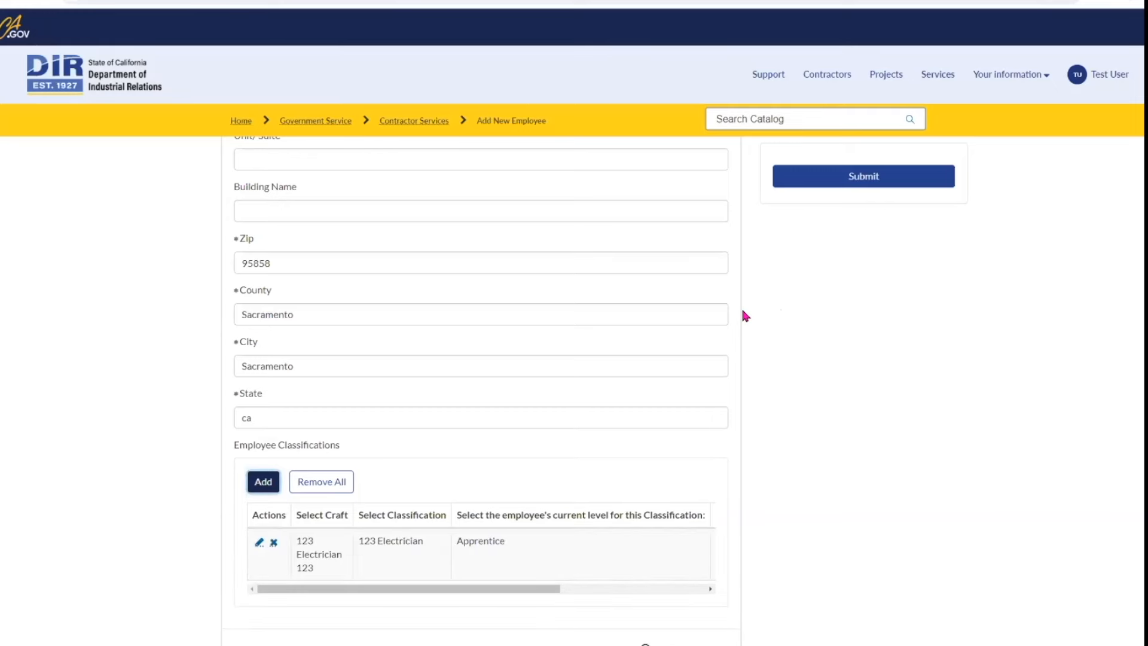
scroll(744, 315, down, 2)
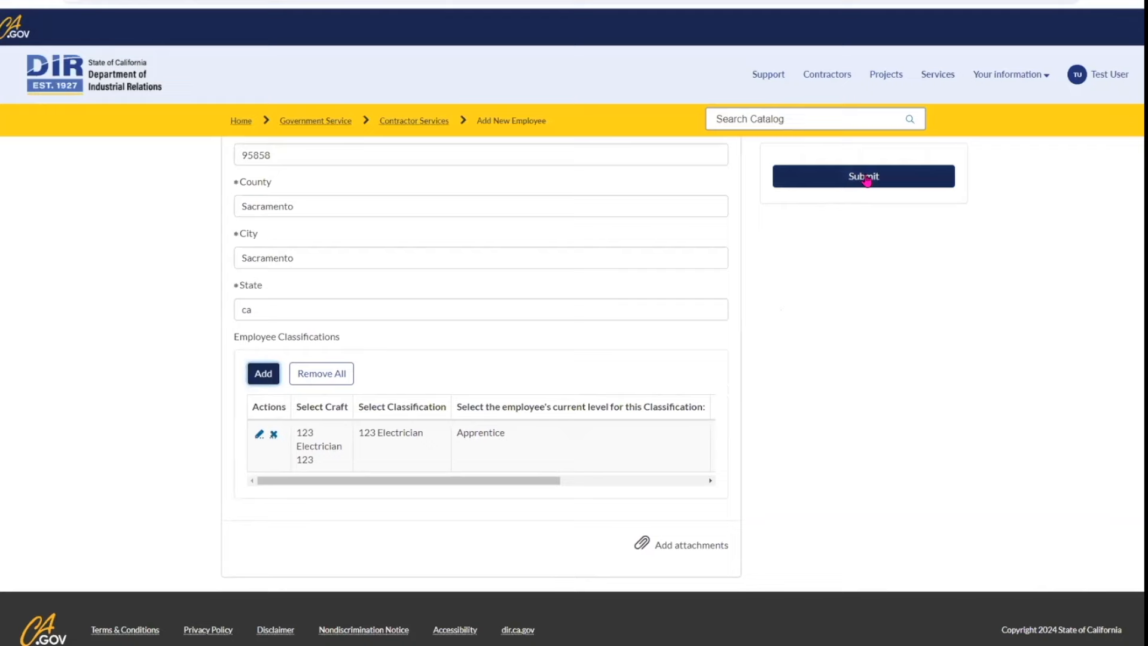
click(867, 180)
click(60, 76)
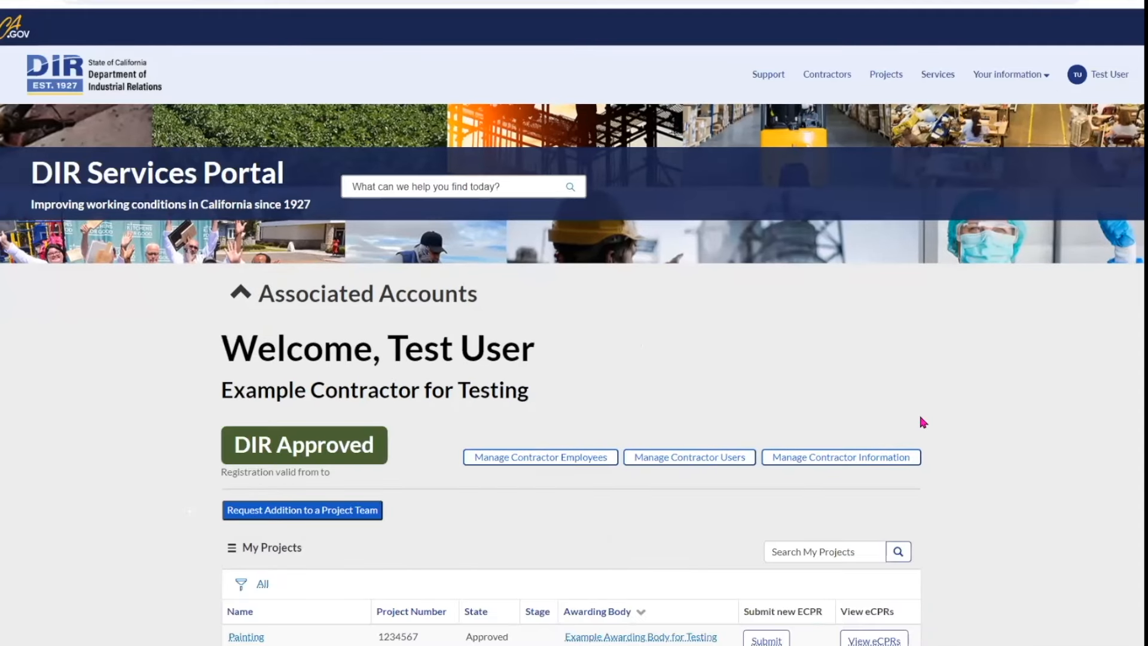
Step: Activate the new employee in Manage Contractor Employees and check the Bulk Actions form
scroll(920, 420, down, 4)
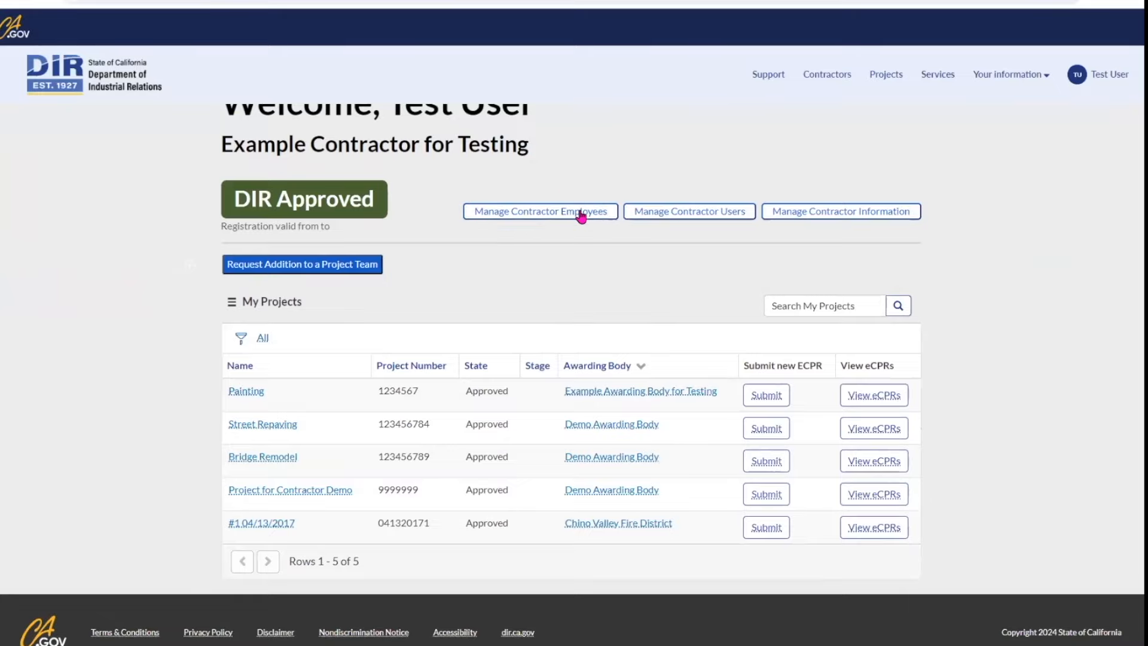
click(580, 215)
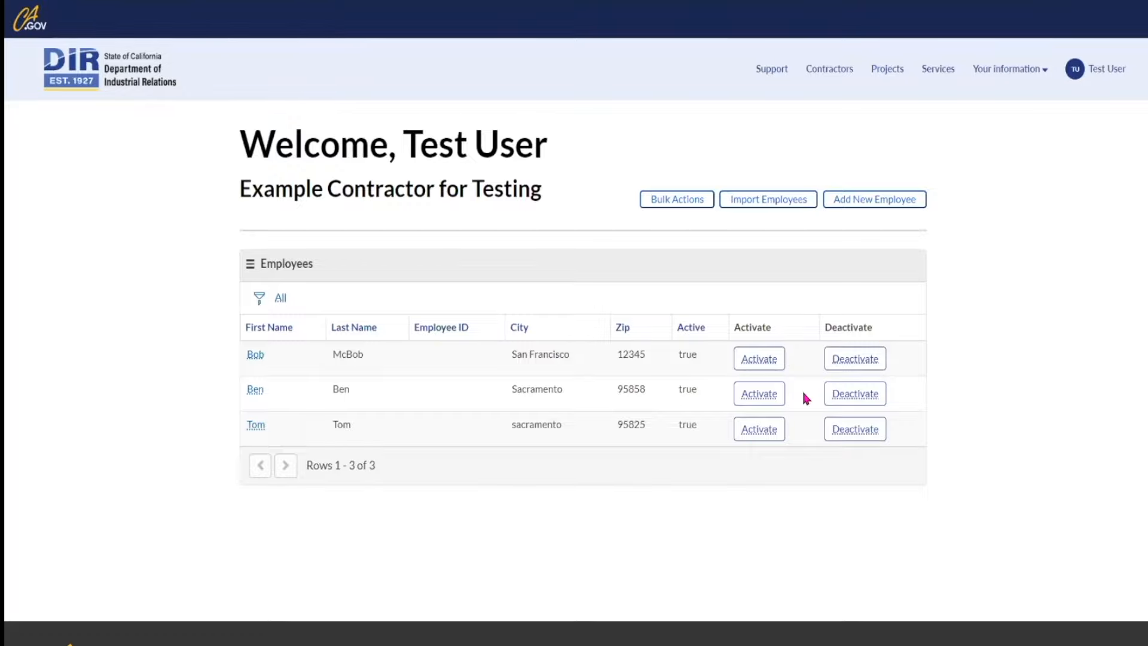
click(768, 396)
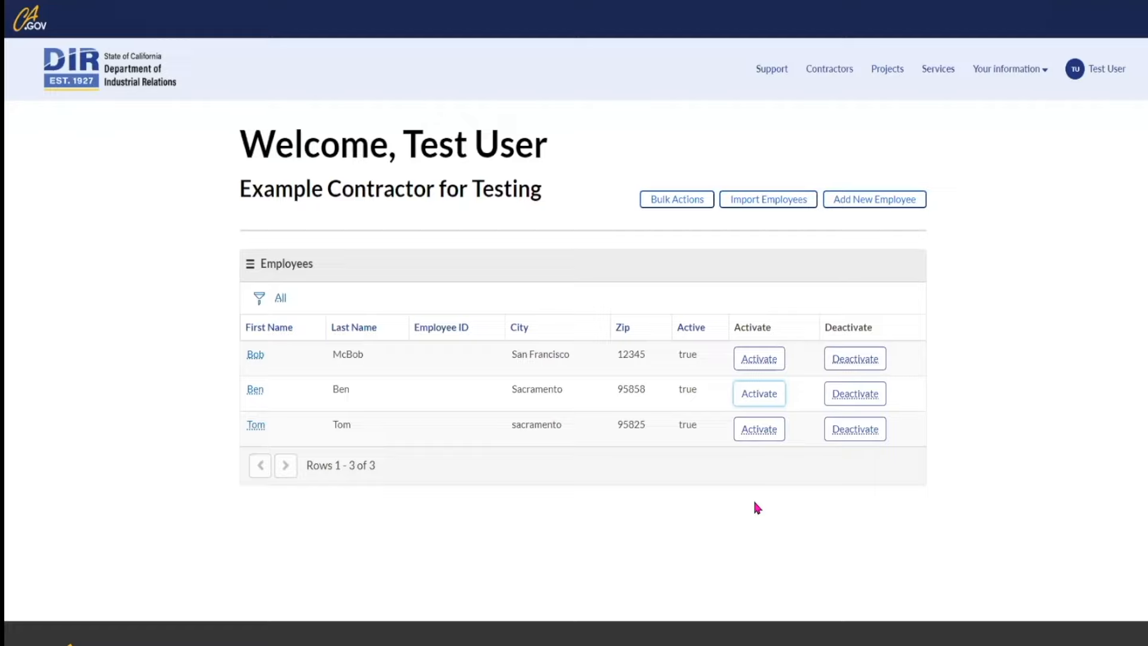
click(687, 199)
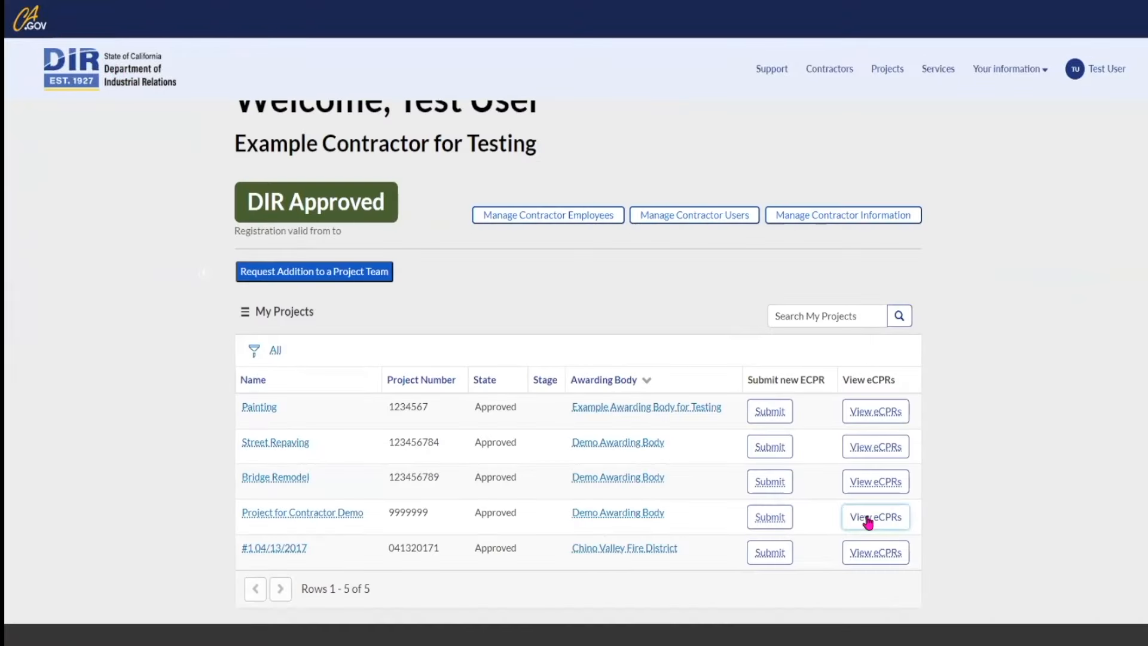
Step: Open the draft Project for Contractor Demo eCPR and include the new employee in it
click(868, 519)
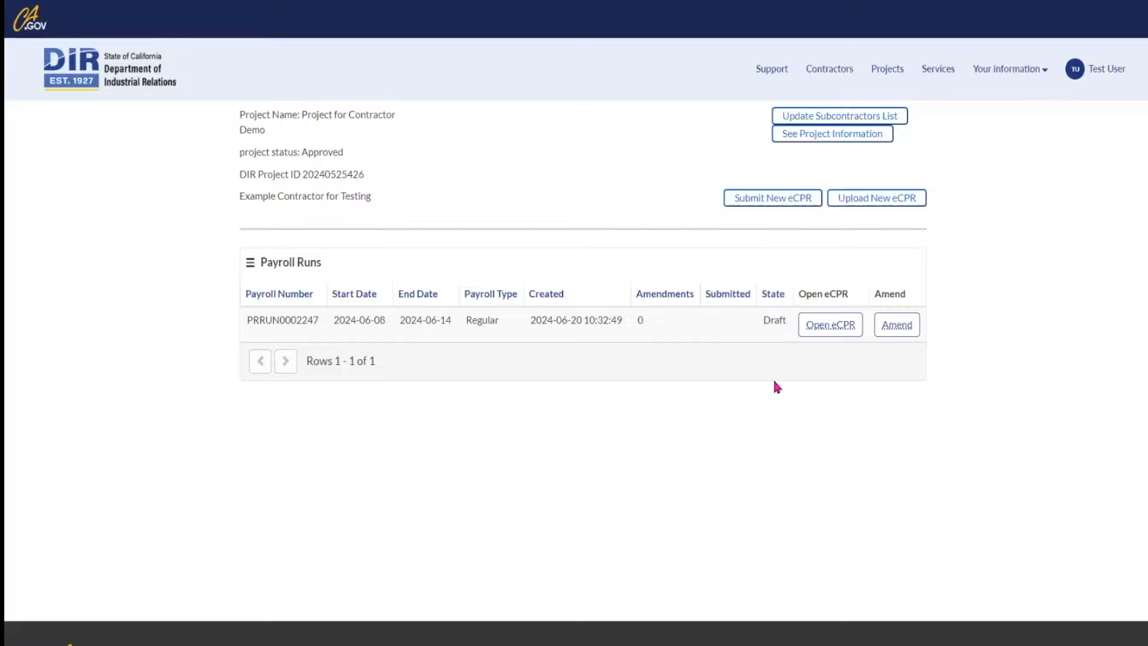
click(815, 326)
scroll(816, 320, down, 3)
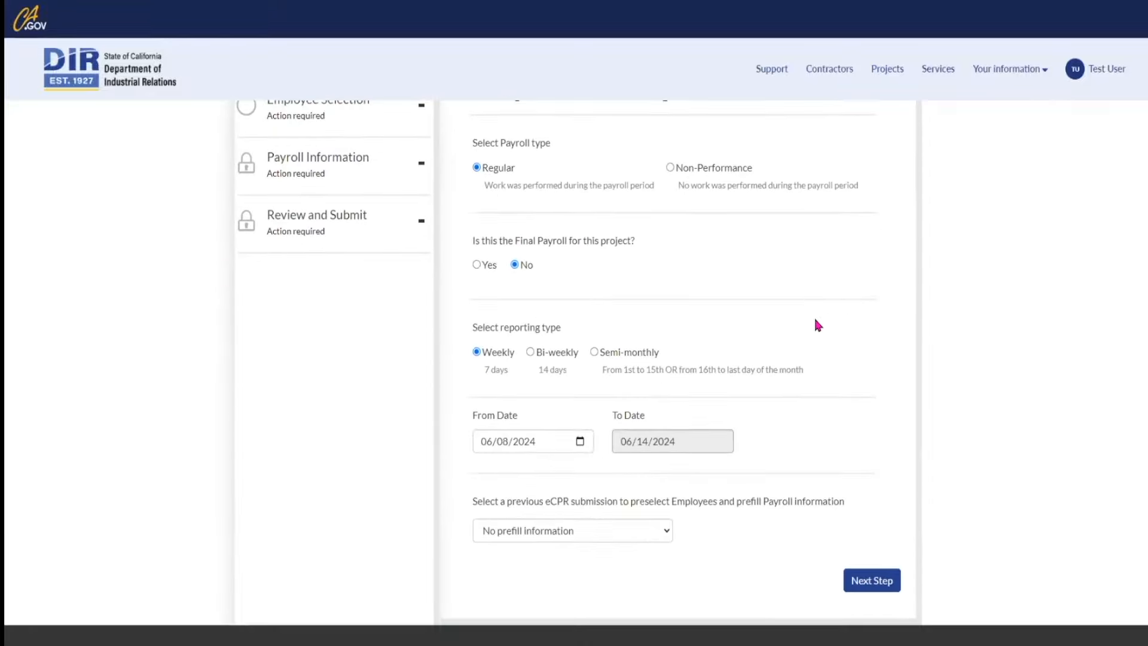
click(869, 579)
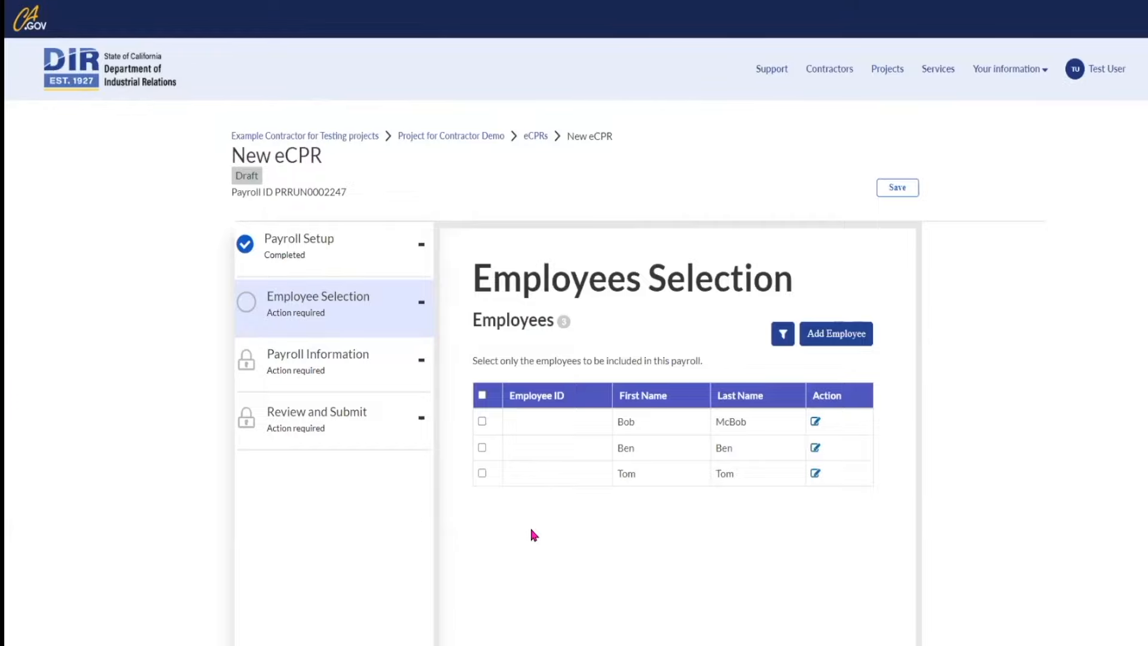
scroll(539, 532, down, 3)
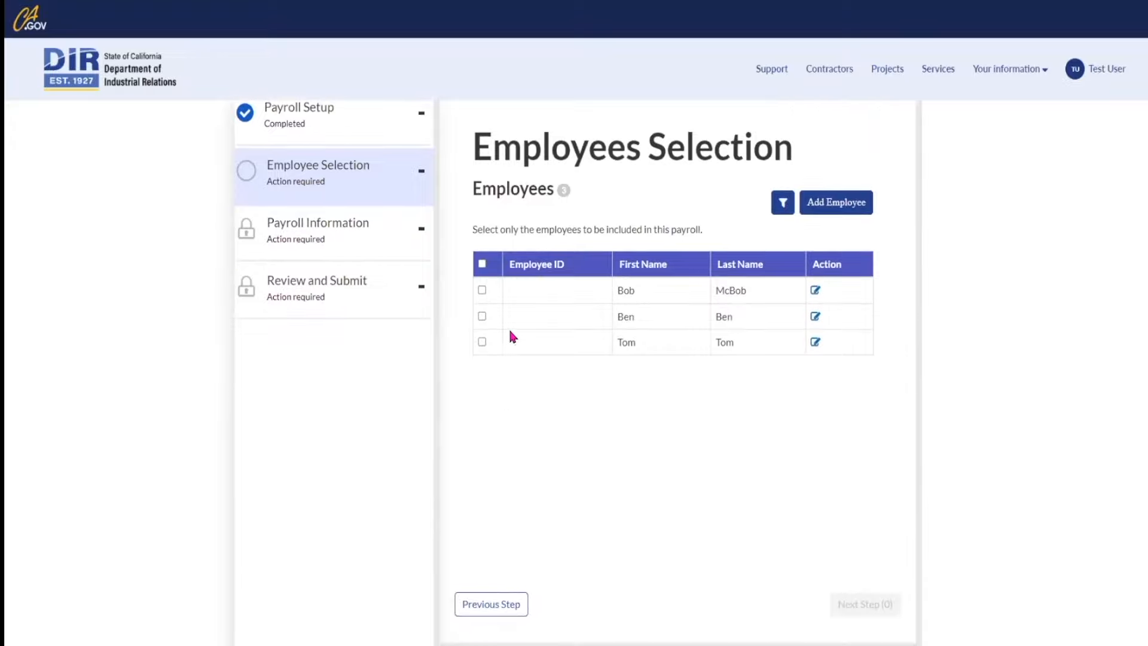
click(482, 317)
scroll(693, 533, down, 1)
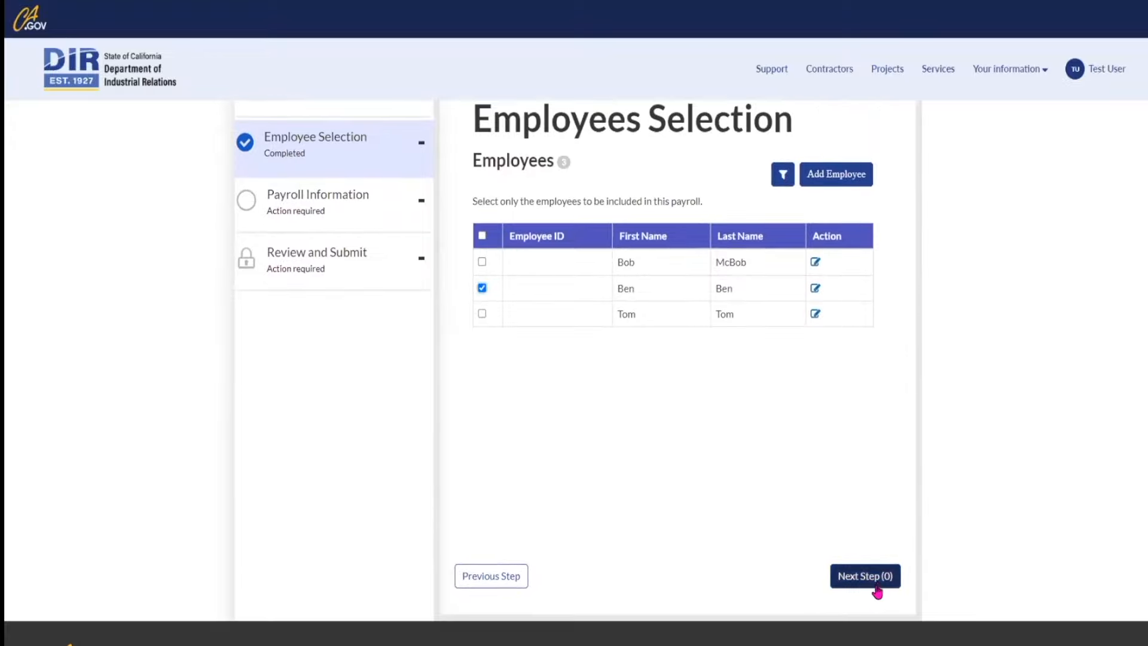
click(875, 579)
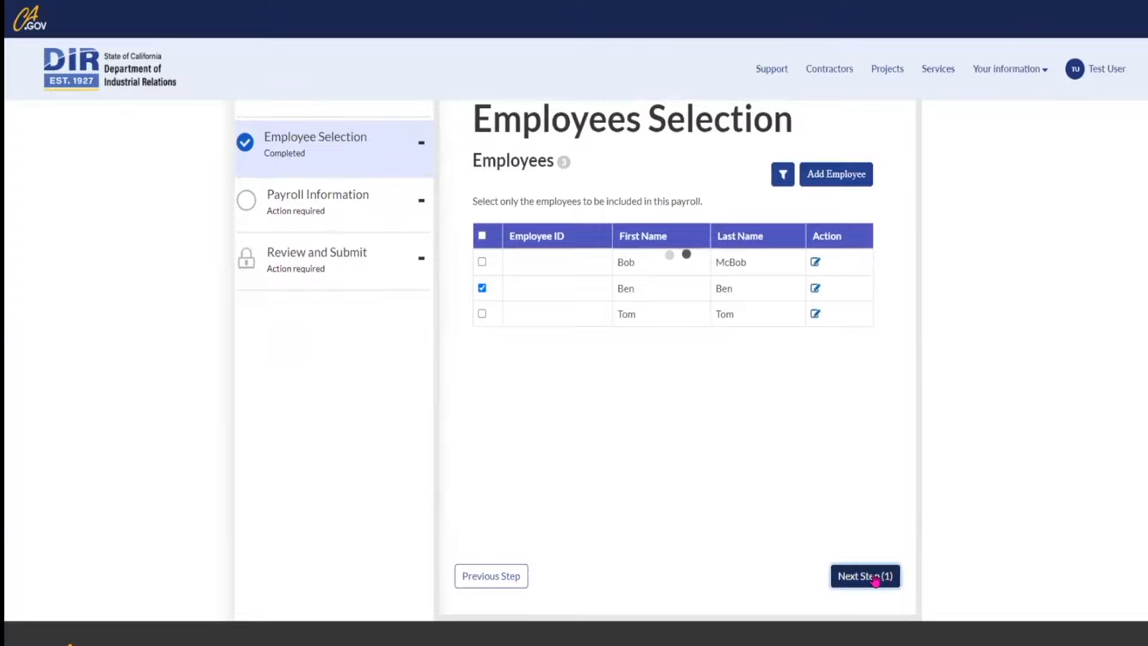
Step: Set check number 123, classification Cement Mason and level Journeyman for the employee
scroll(833, 545, down, 5)
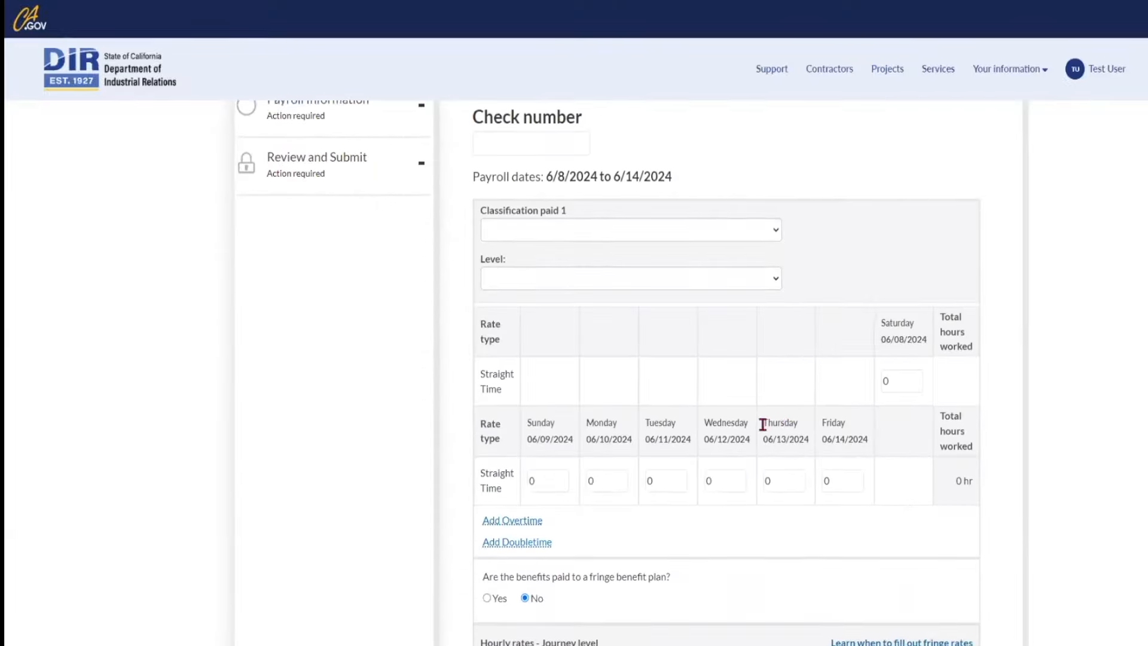
scroll(745, 317, down, 2)
click(777, 158)
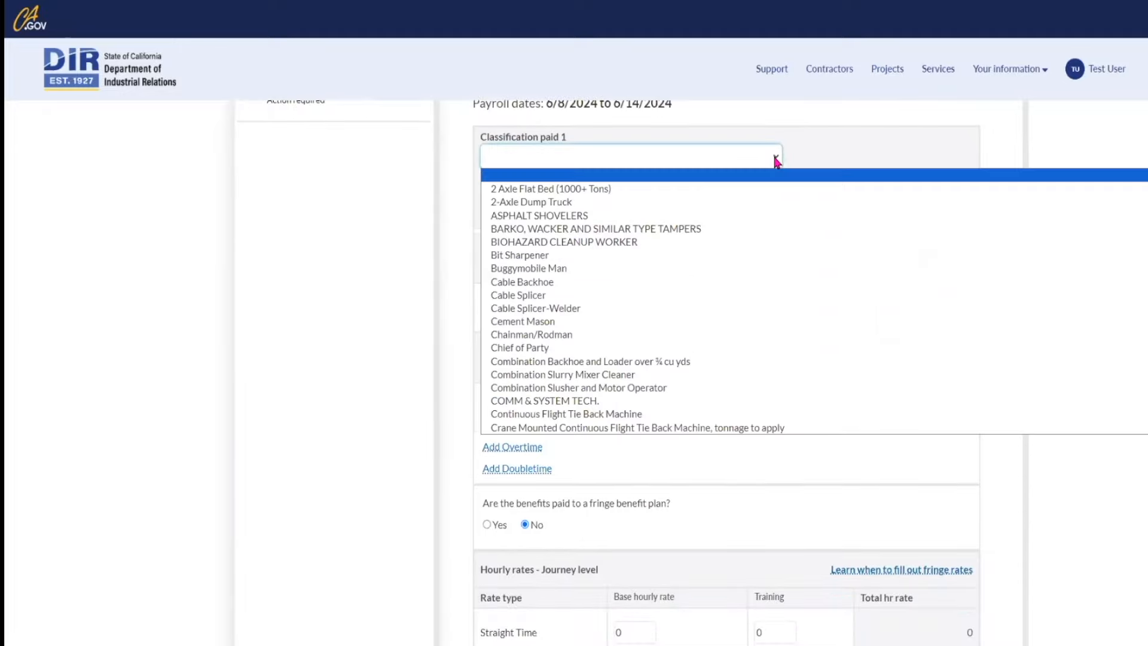
click(547, 321)
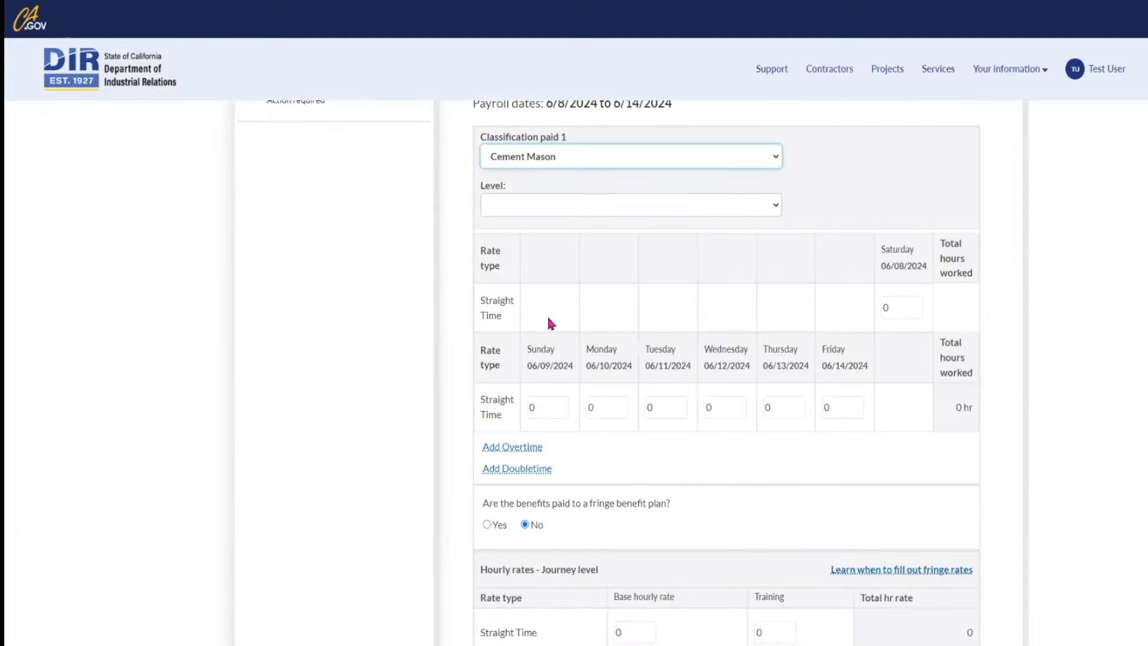
scroll(575, 240, up, 3)
click(541, 199)
text(123)
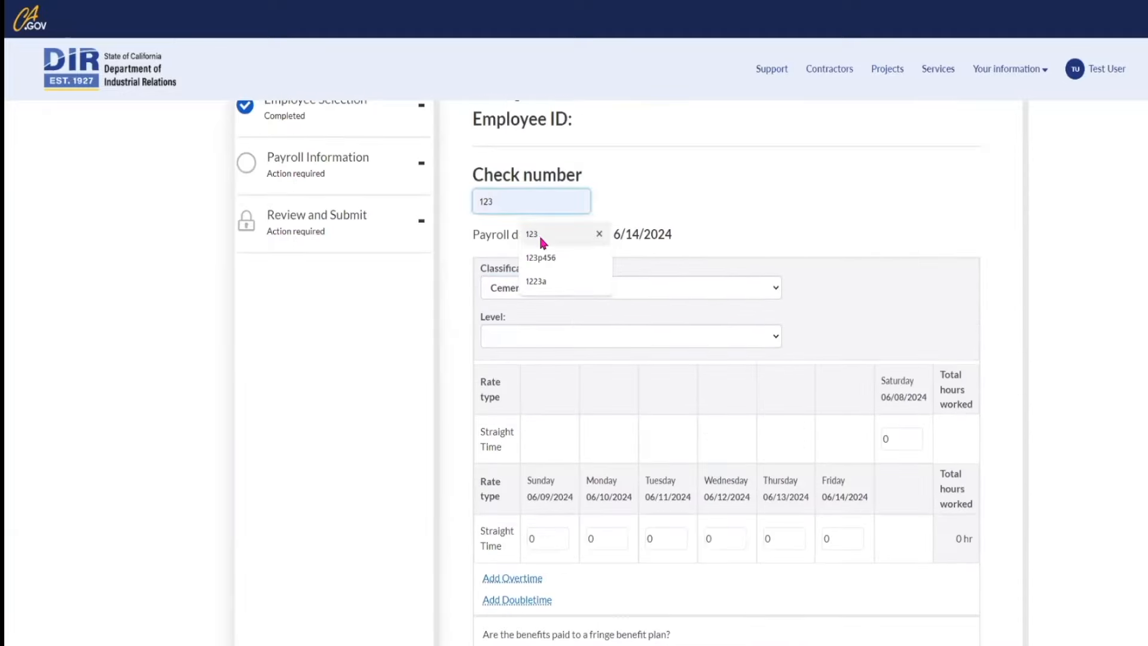
click(768, 338)
click(531, 369)
scroll(629, 407, down, 3)
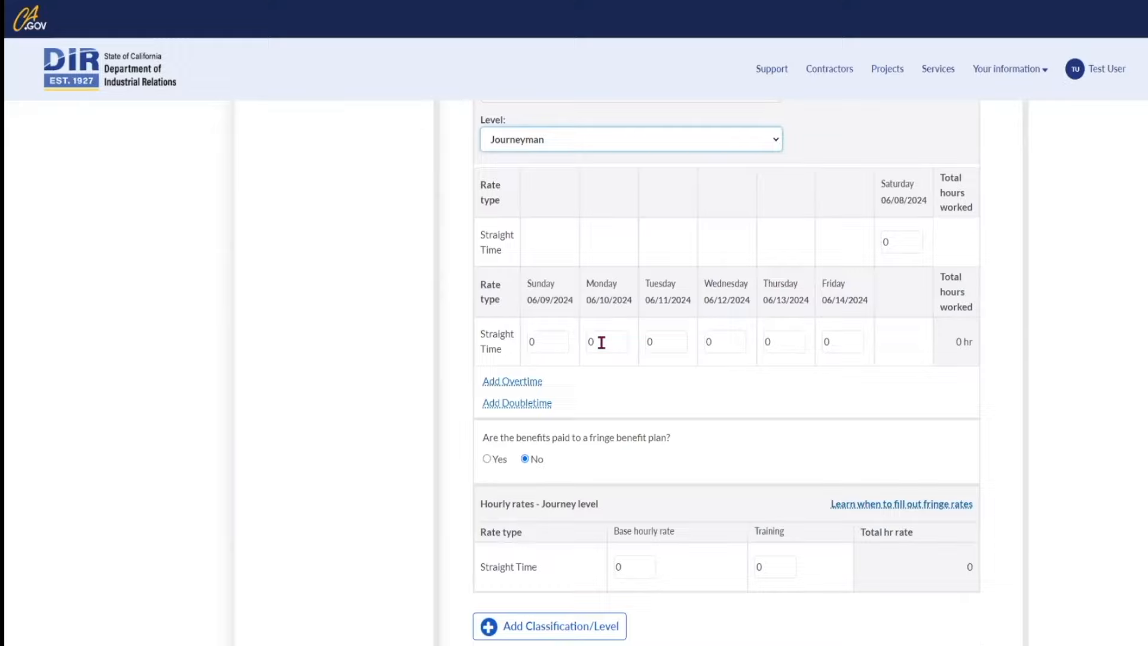
scroll(601, 341, up, 2)
Step: Enter 5 straight-time hours for each day Monday through Thursday
click(588, 477)
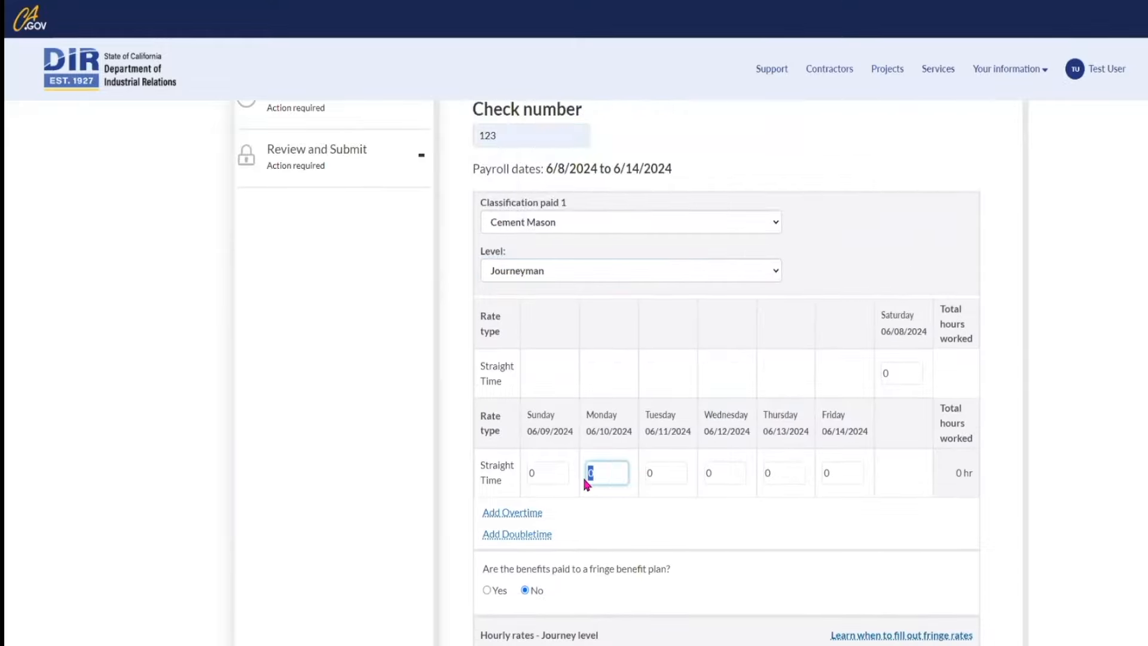
text(1)
key(BackSpace)
text(5)
key(Tab)
text(5)
key(Tab)
text(5)
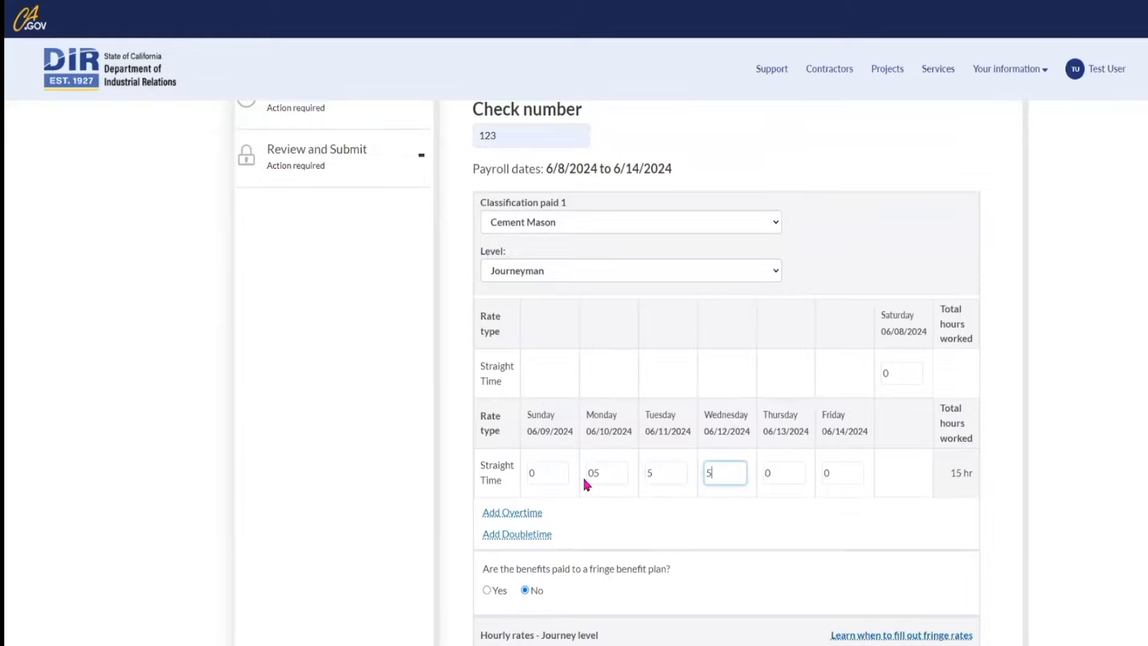
key(Tab)
text(5)
double_click(587, 473)
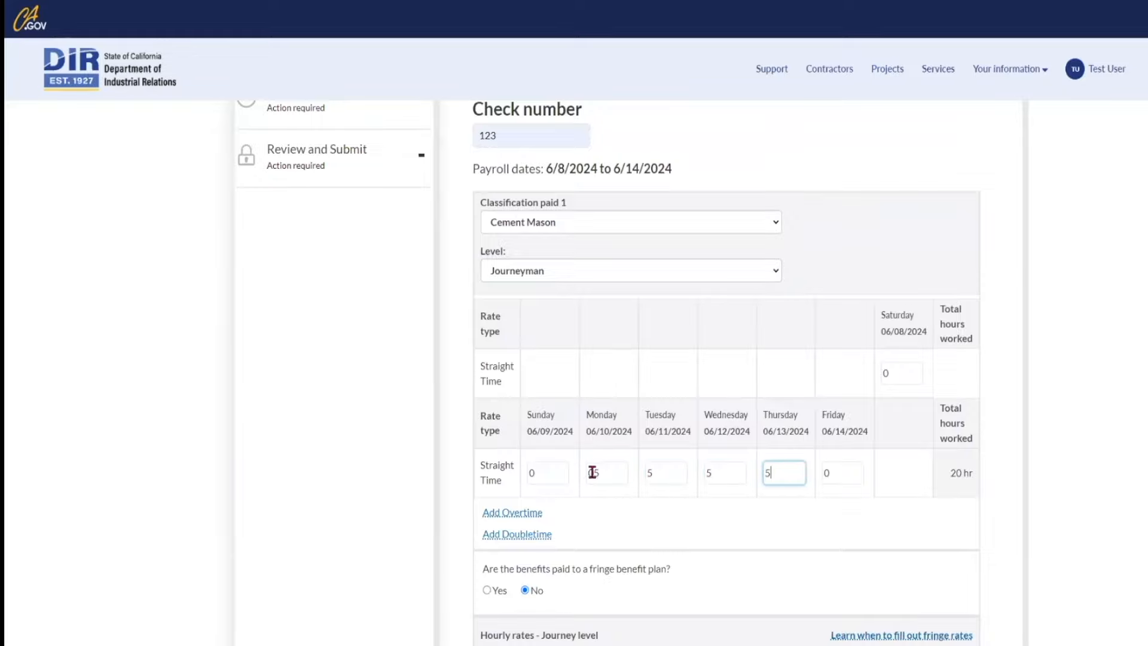
text(5)
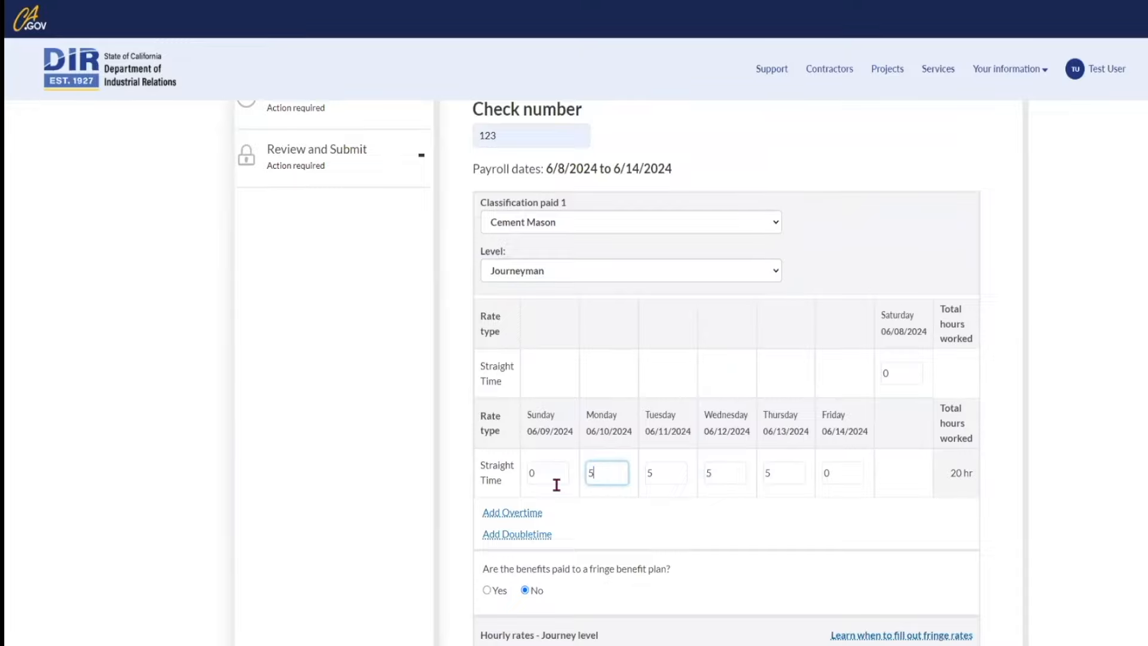
click(778, 531)
scroll(780, 538, down, 2)
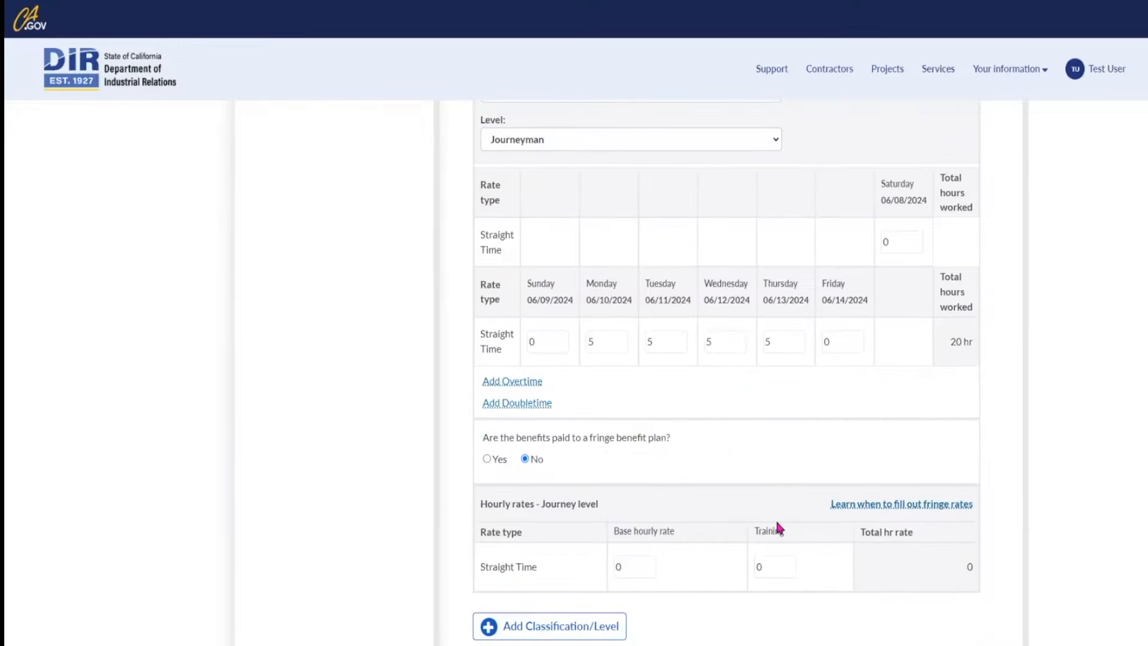
scroll(780, 526, down, 1)
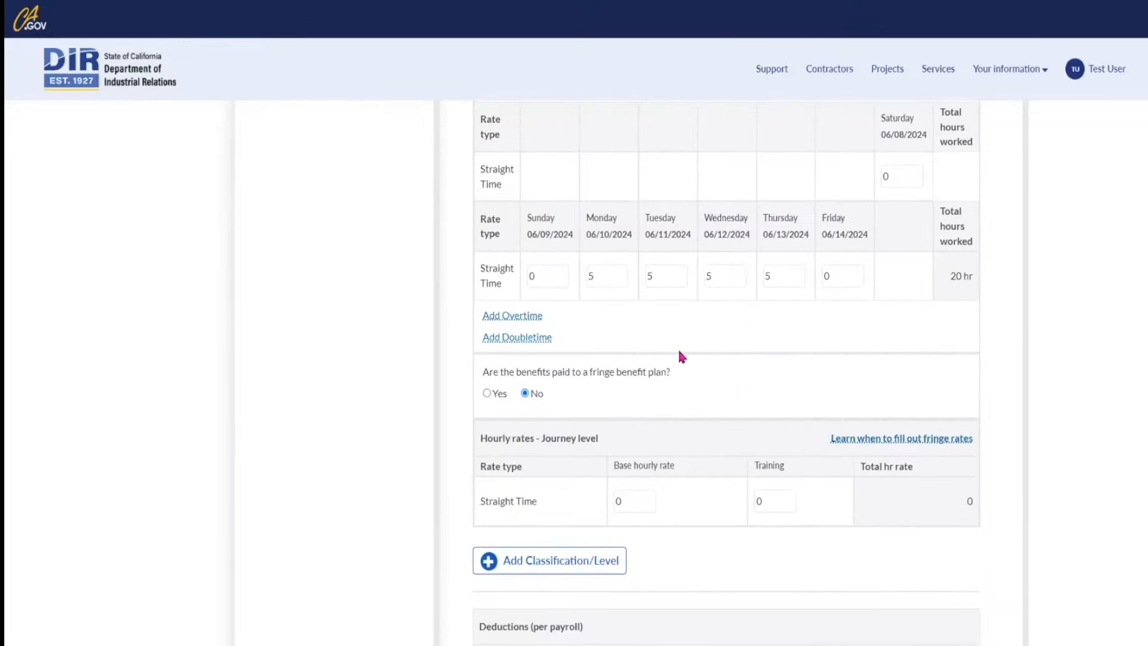
scroll(682, 357, down, 3)
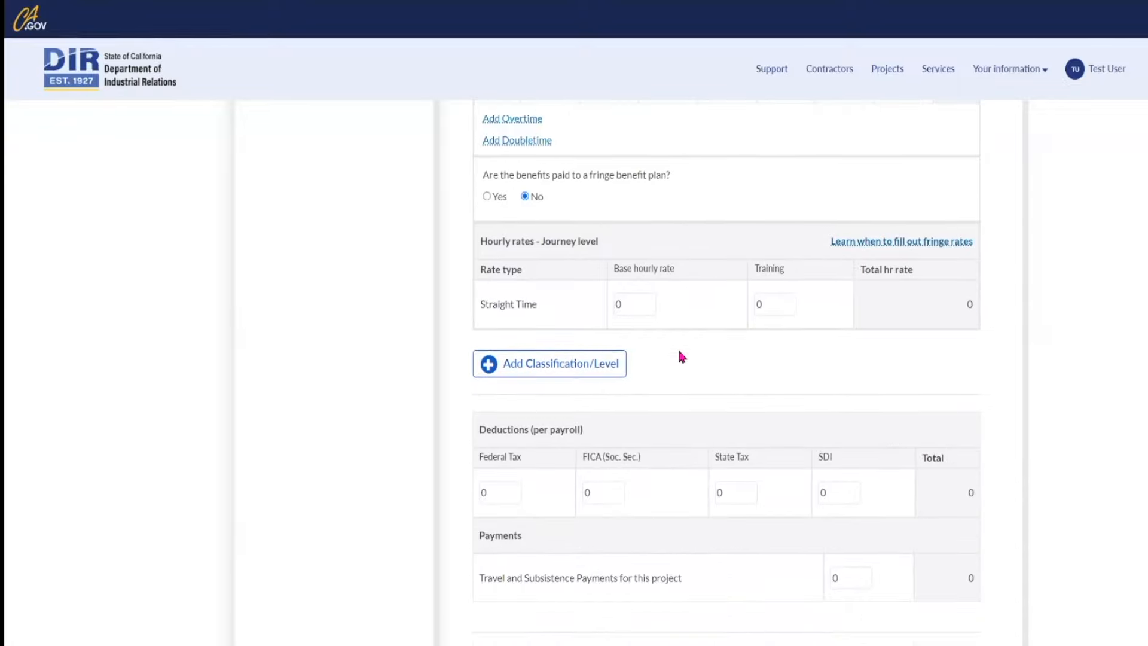
scroll(682, 357, up, 1)
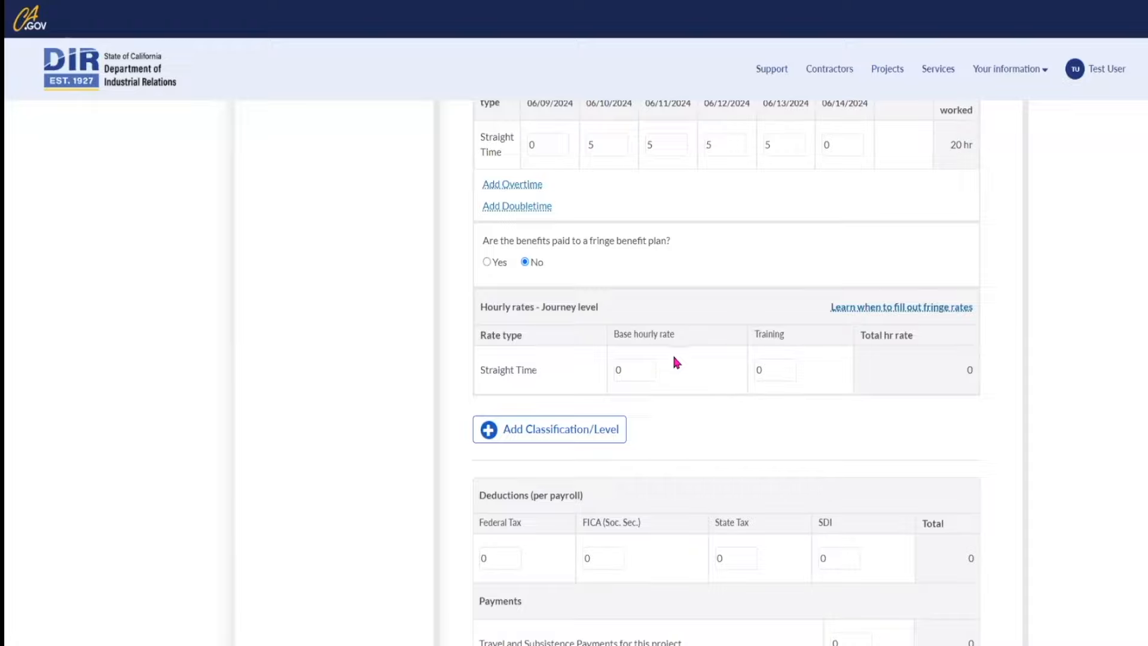
Step: Set the hourly base rate to 20 and the training rate to 1
drag(634, 366, 615, 378)
text(20)
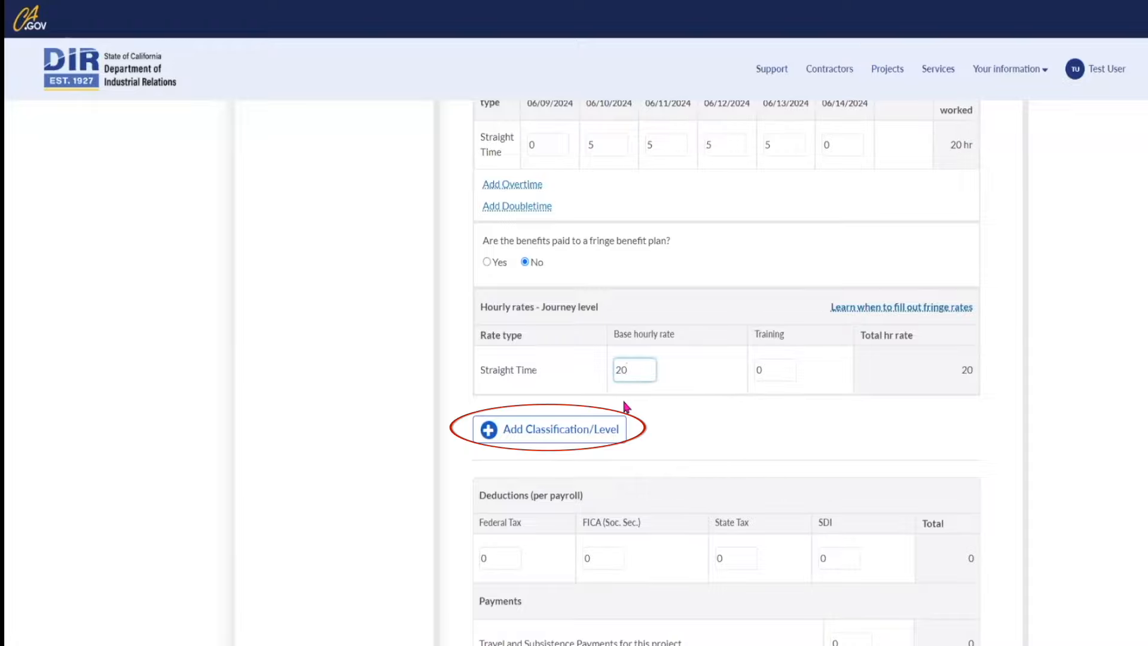
key(Tab)
text(1)
key(Tab)
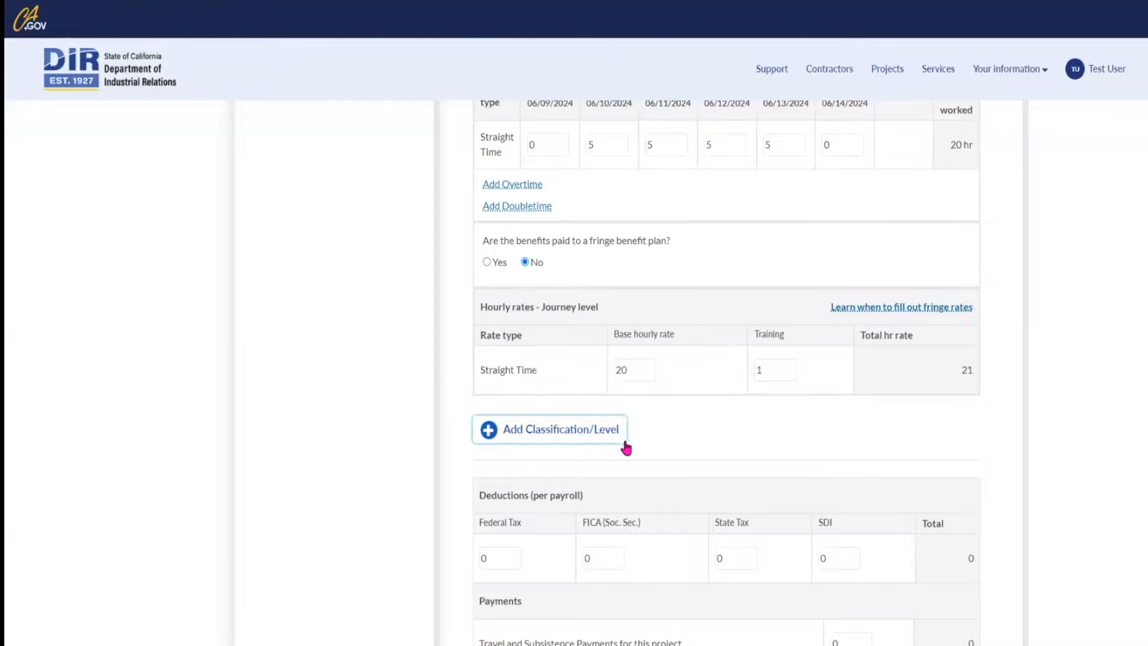
scroll(626, 437, down, 1)
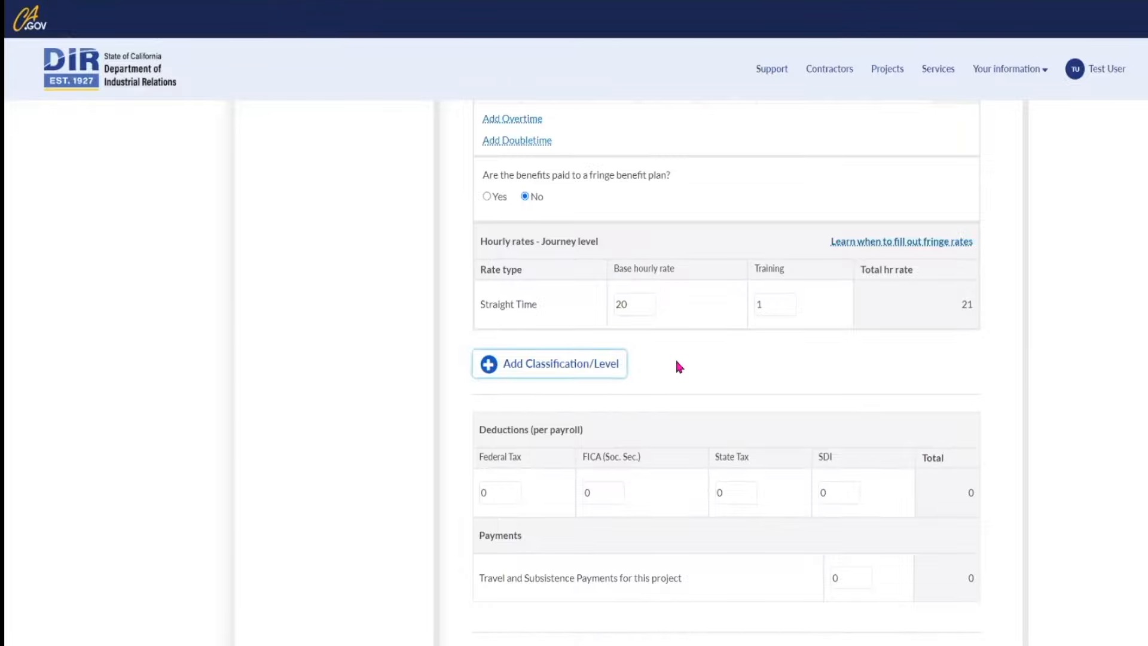
scroll(679, 366, down, 1)
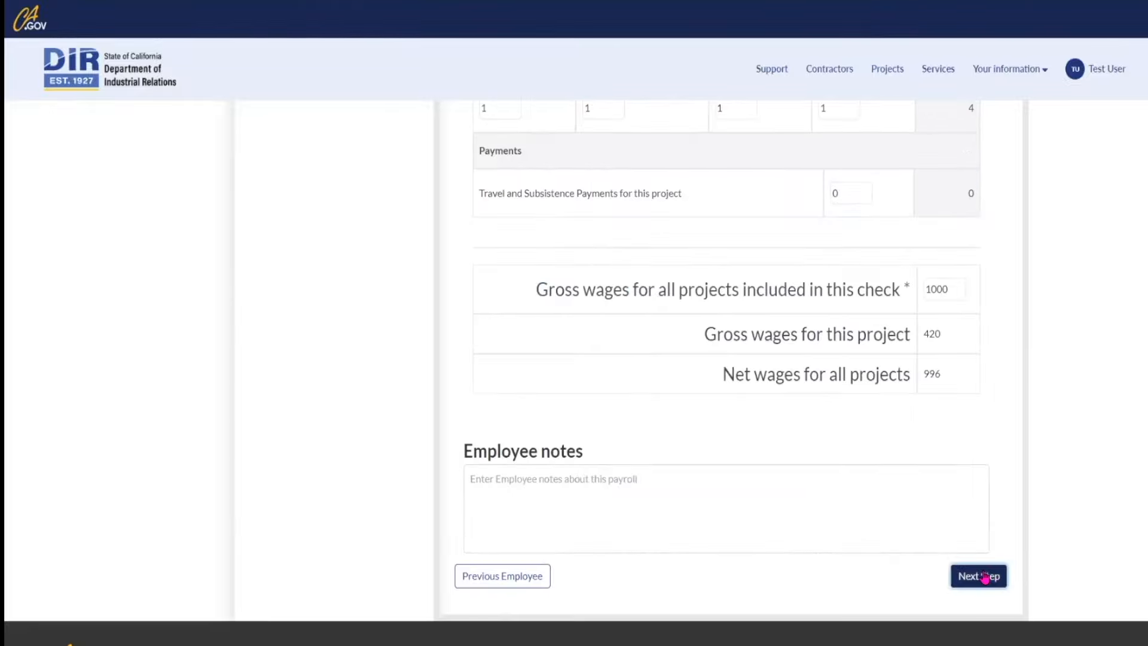
Step: Review the 6/8/2024–6/14/2024 eCPR, enter the certifying signer's name, and sign and submit it
click(985, 578)
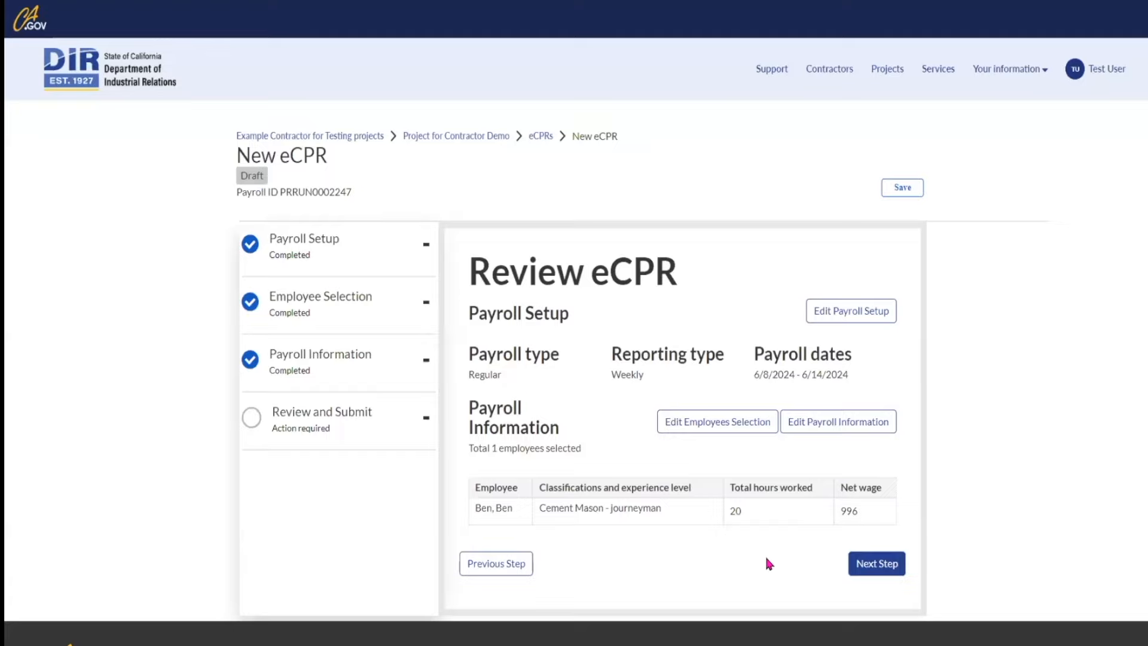
click(878, 567)
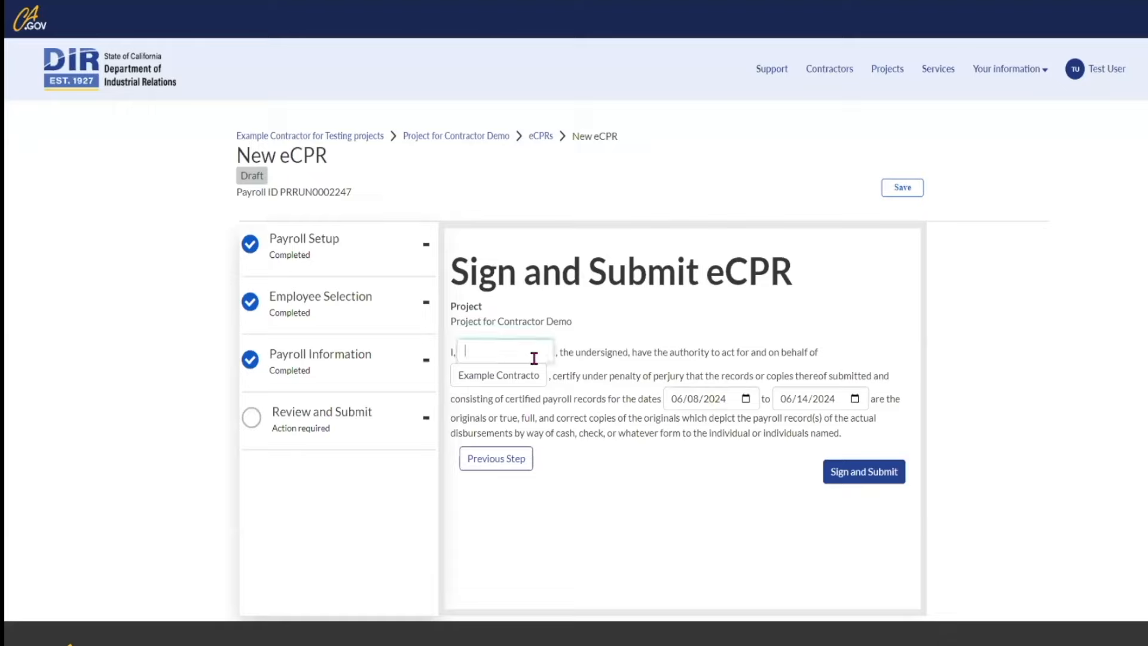
text(test)
click(656, 473)
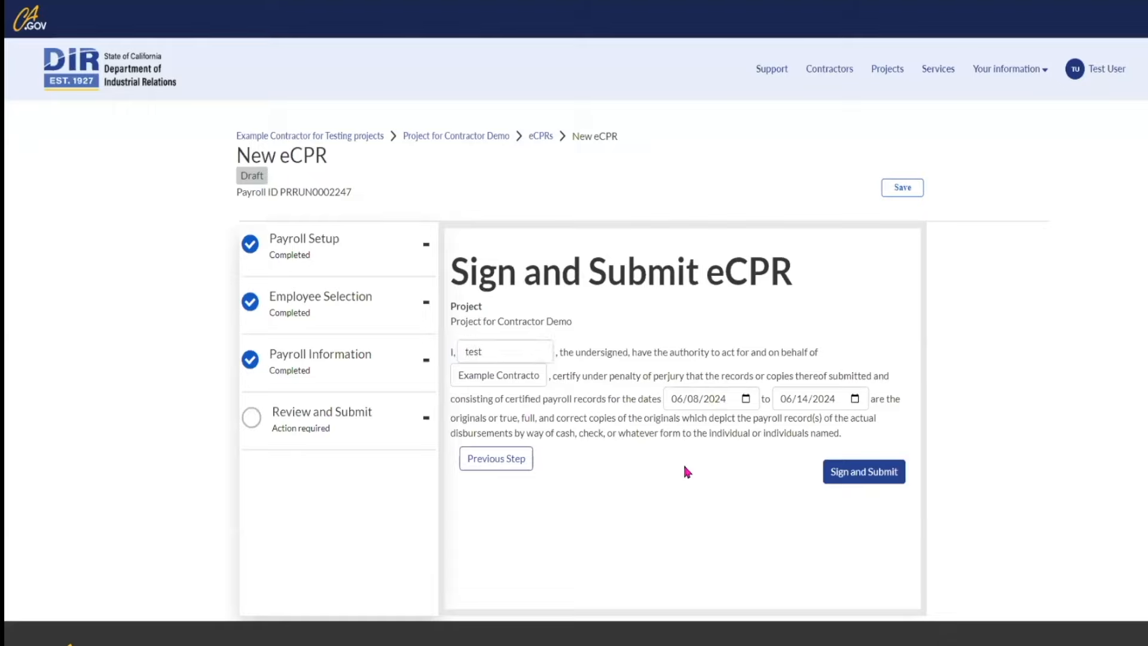
click(880, 479)
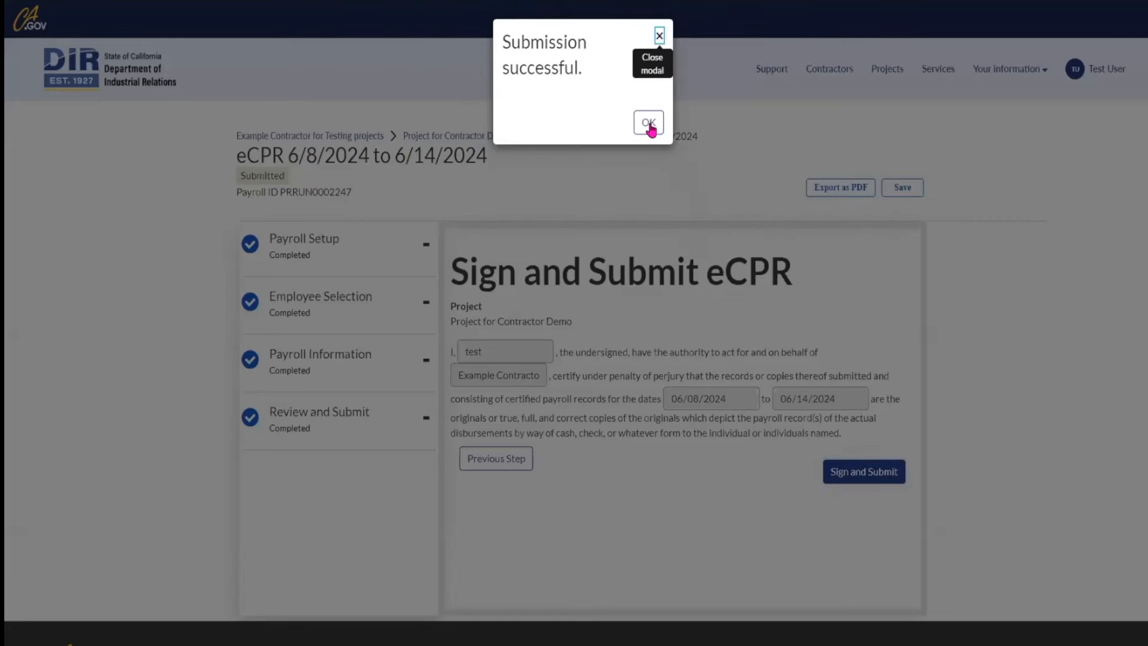
click(650, 124)
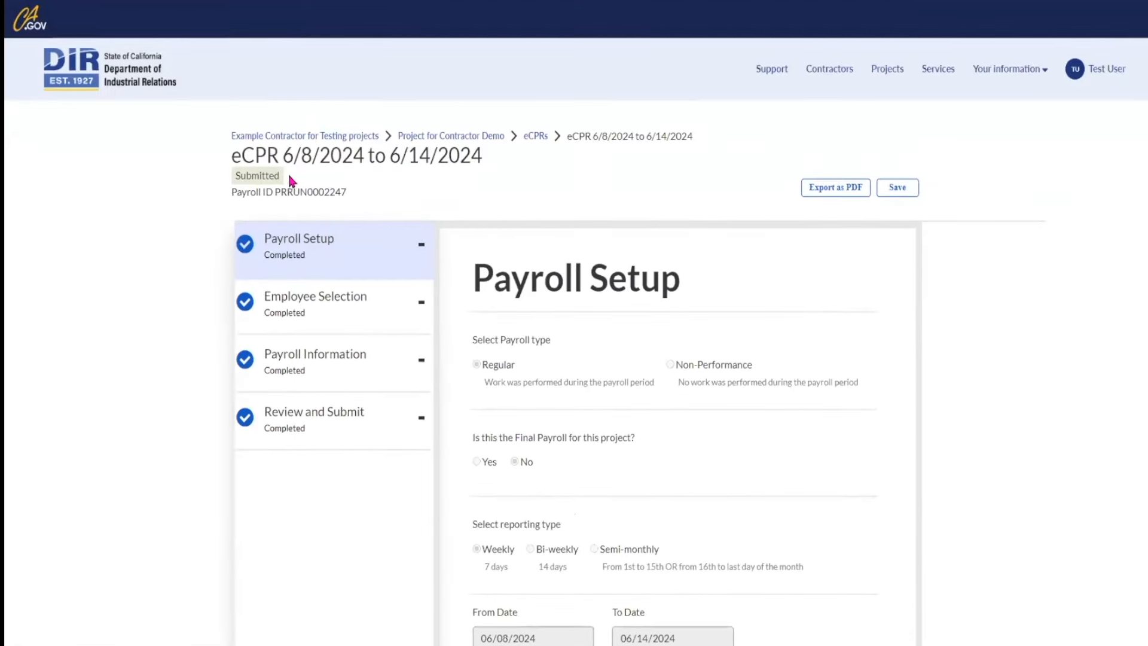
Step: Check the eCPR's Submitted status and go back to the portal home page
drag(290, 177, 237, 175)
click(419, 189)
scroll(836, 361, down, 1)
scroll(835, 362, down, 2)
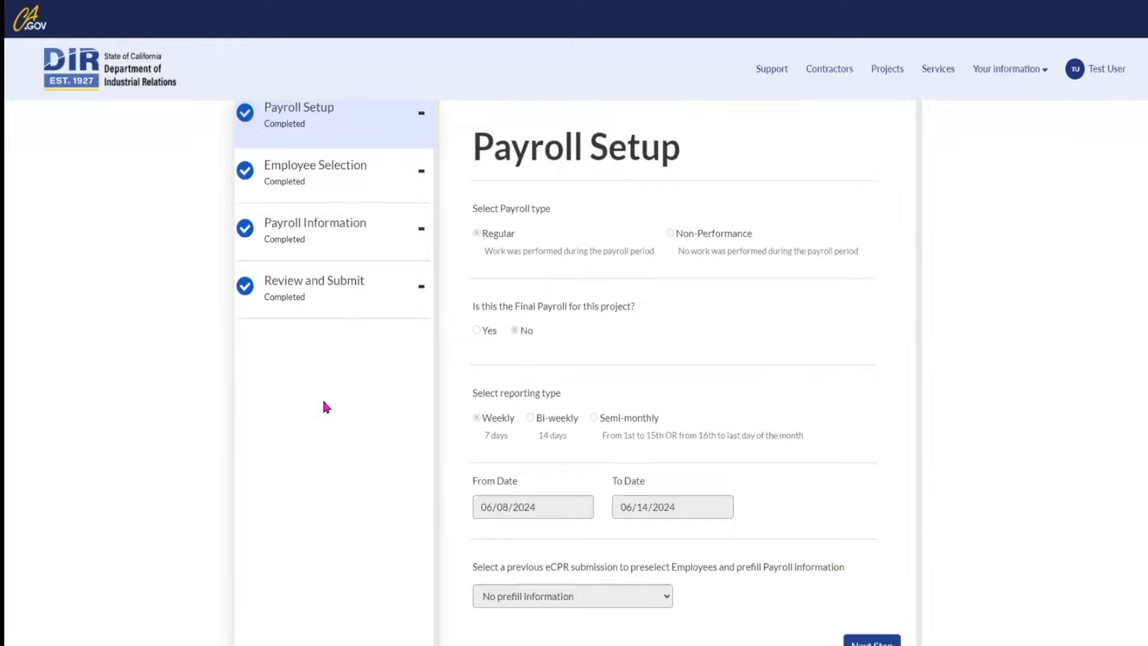
scroll(324, 402, up, 1)
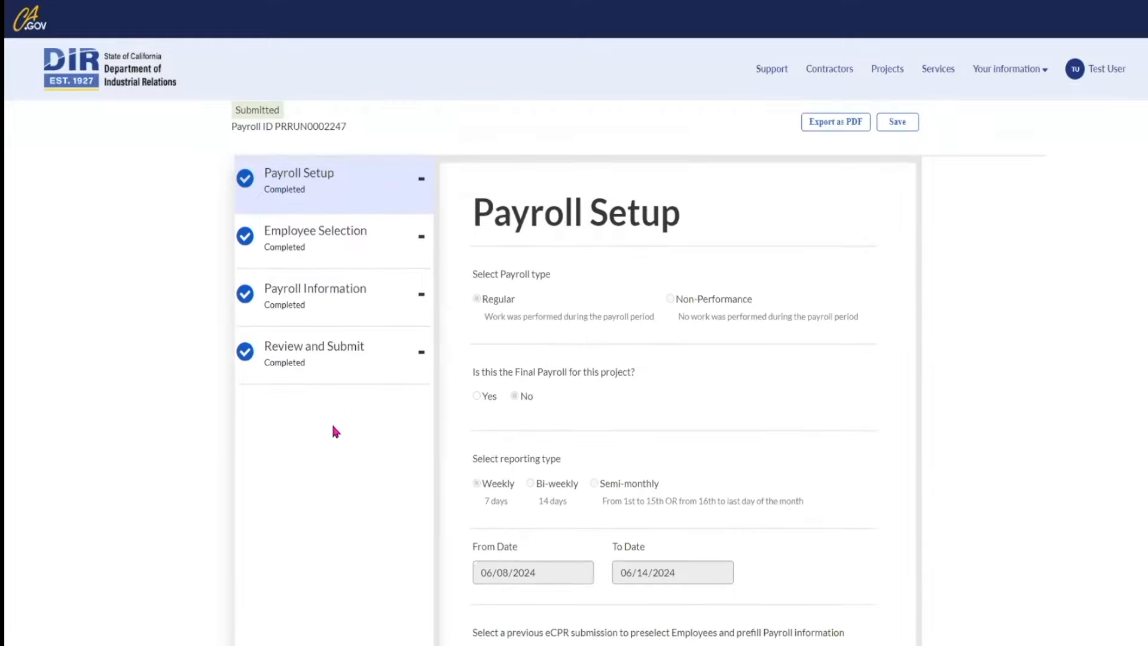
key(Tab)
key(Return)
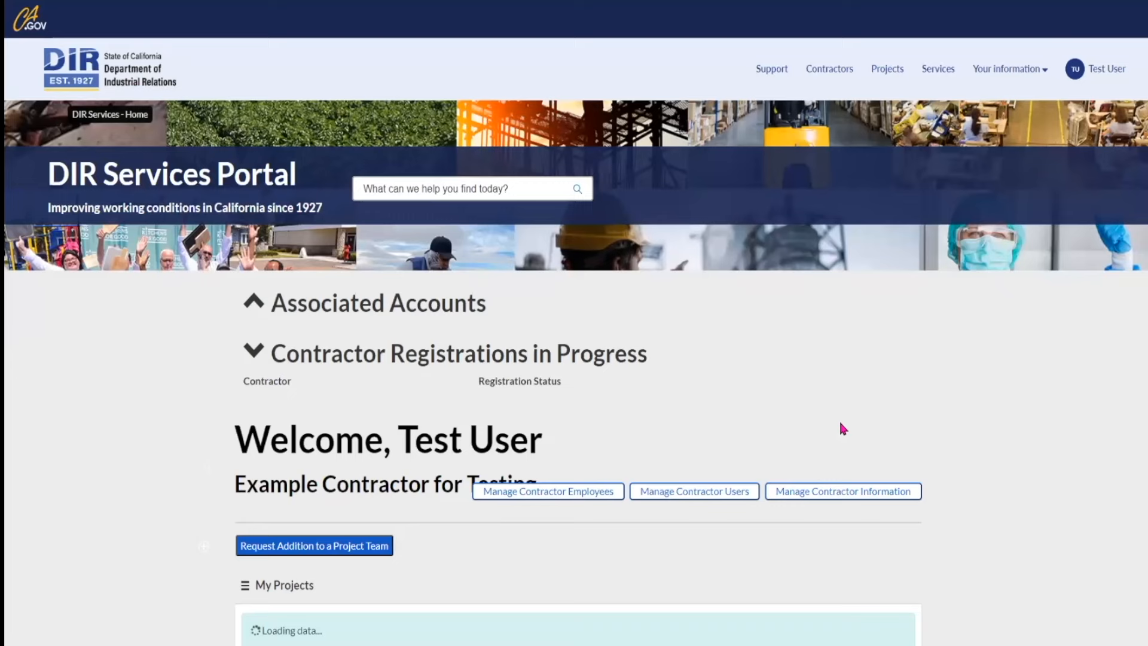
scroll(840, 428, down, 4)
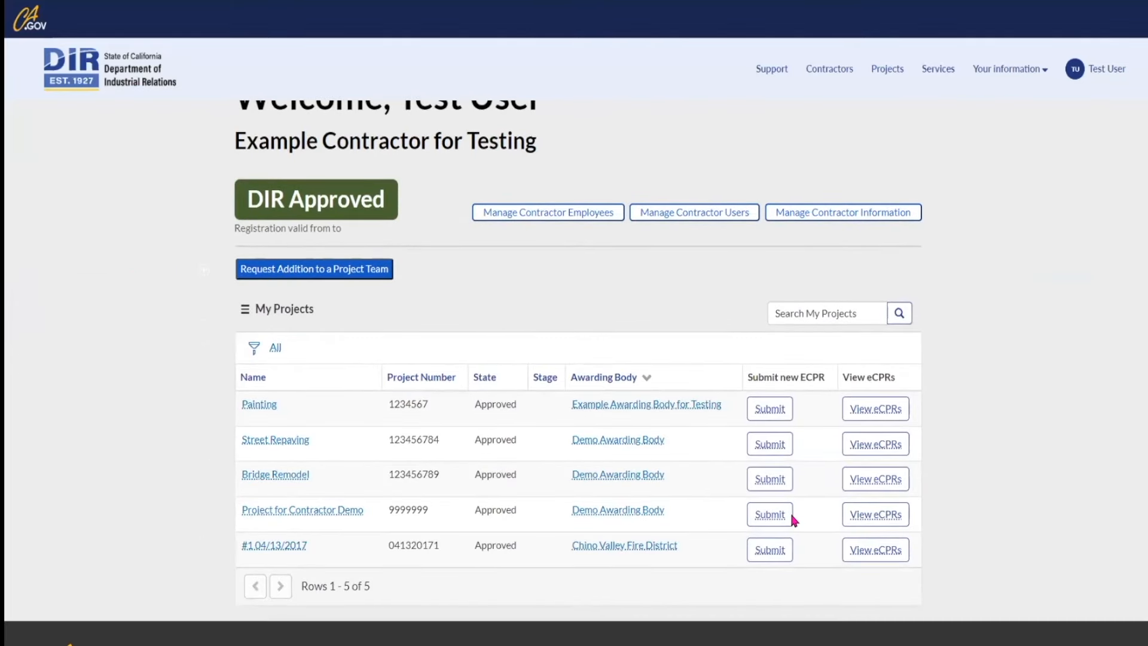
Step: Reopen the submitted eCPR, expand its Review and Submit sub-steps, then return home
click(867, 518)
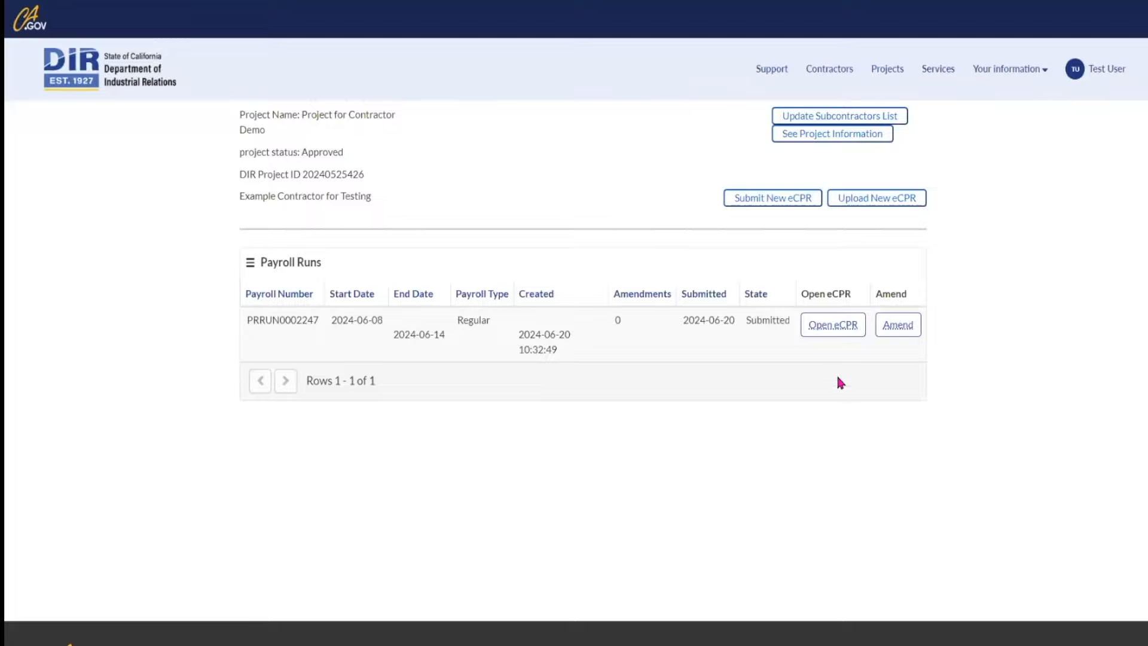
click(839, 329)
scroll(846, 401, down, 3)
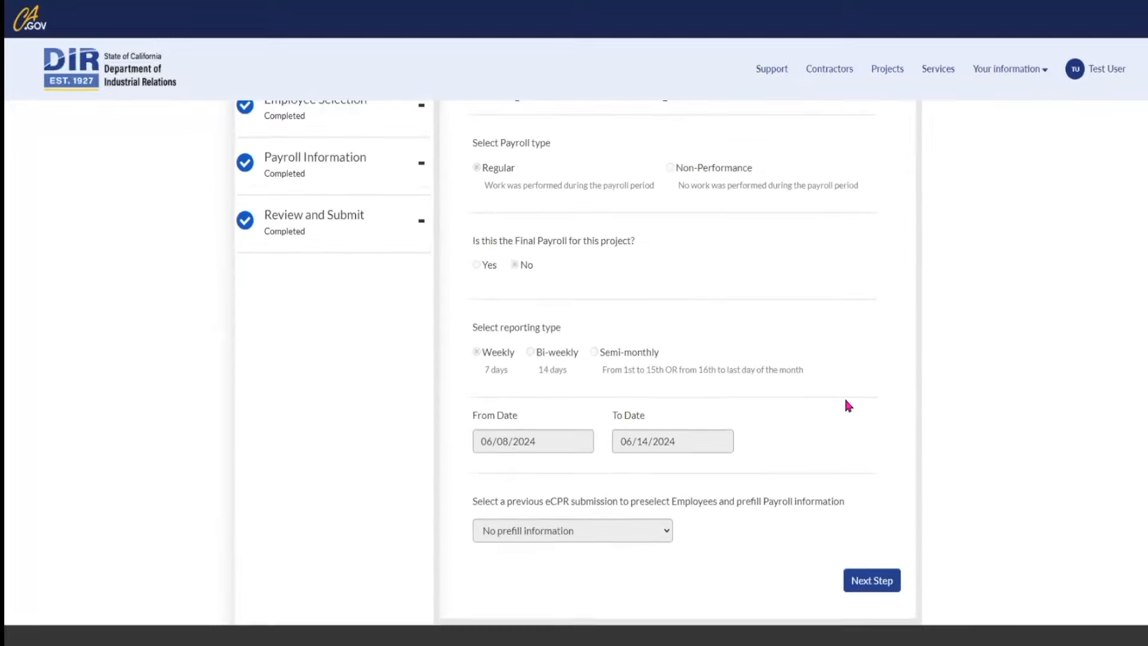
scroll(849, 406, up, 3)
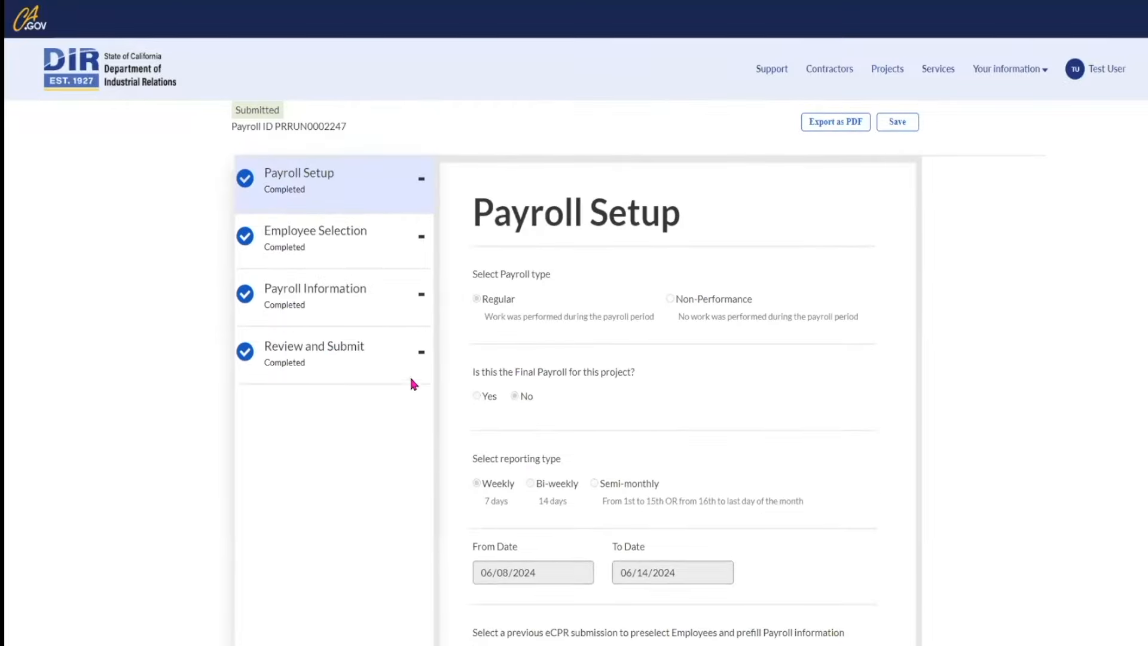
click(419, 362)
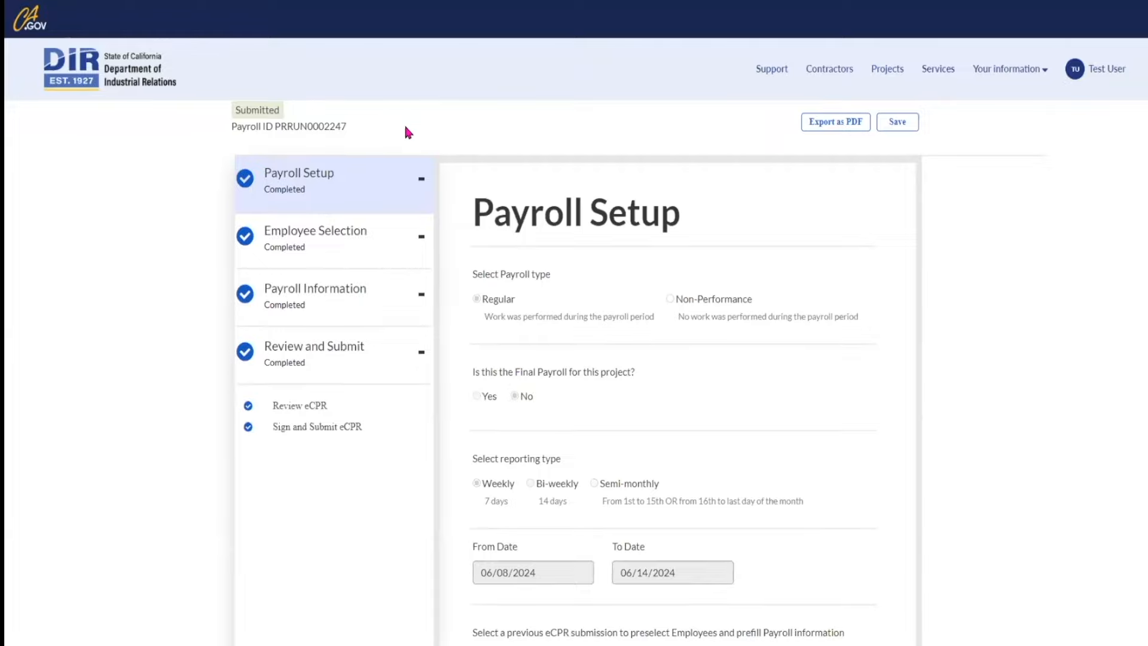
scroll(405, 130, up, 1)
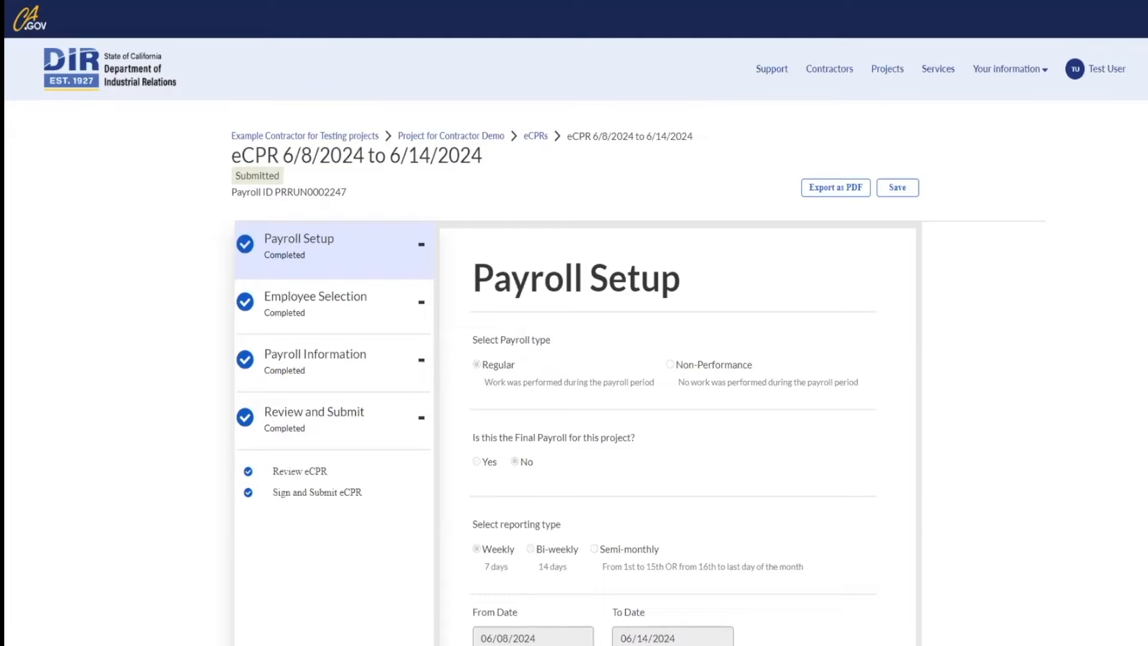
click(126, 70)
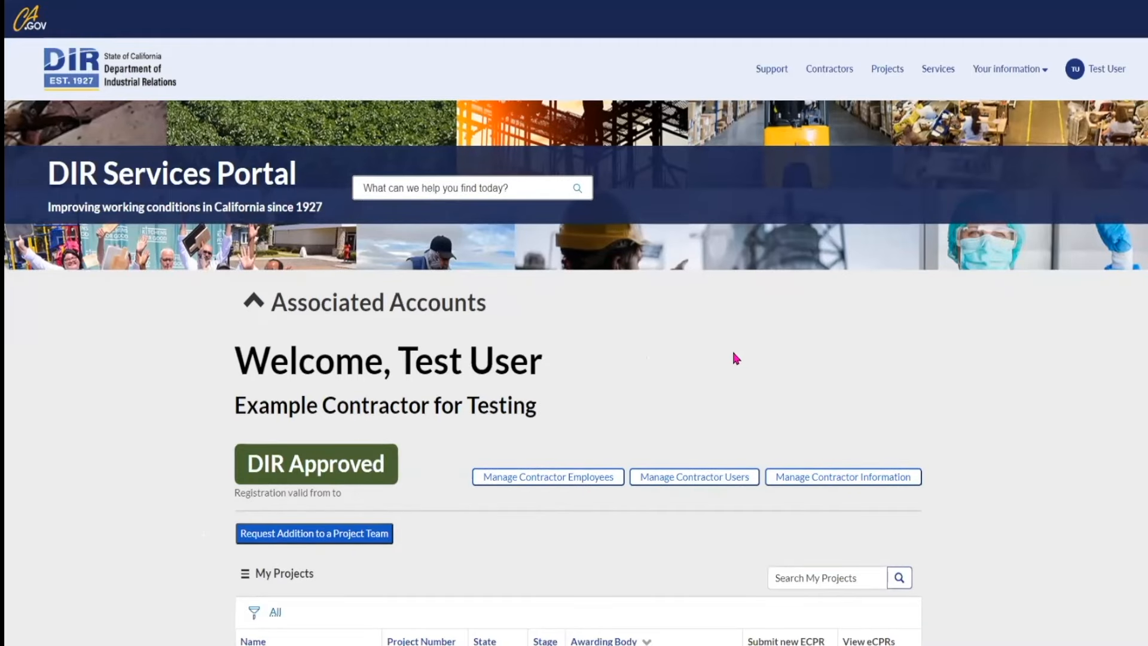
Step: Amend the submitted Project for Contractor Demo payroll and advance past Payroll Setup
scroll(736, 357, down, 4)
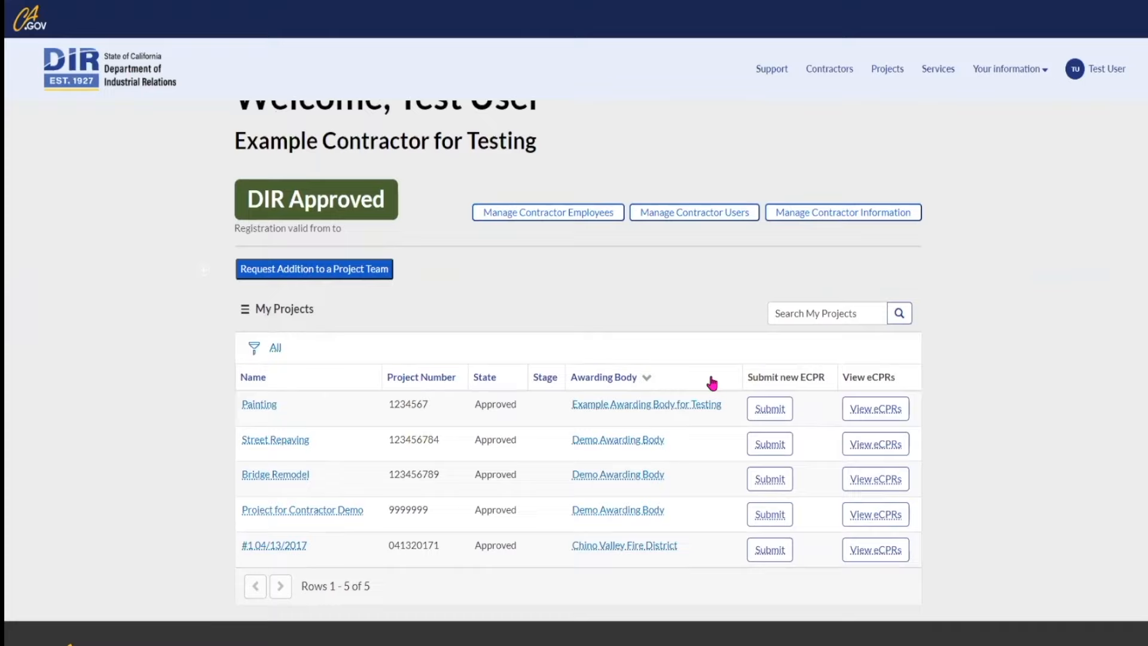
click(866, 516)
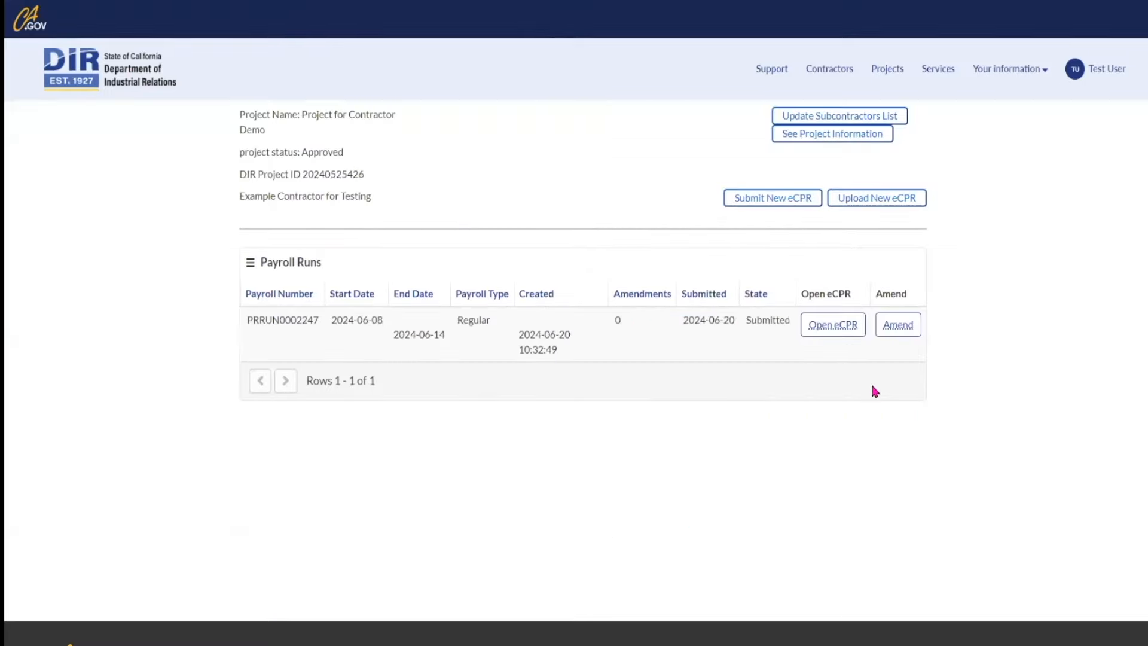
click(905, 326)
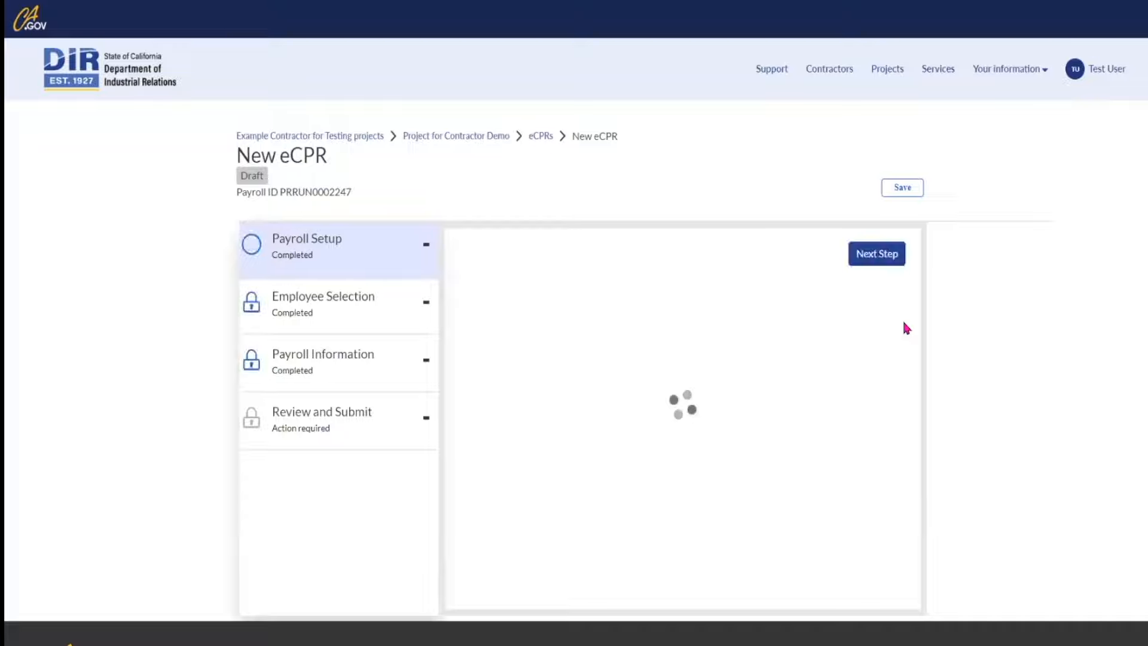
scroll(907, 328, down, 3)
scroll(863, 441, up, 1)
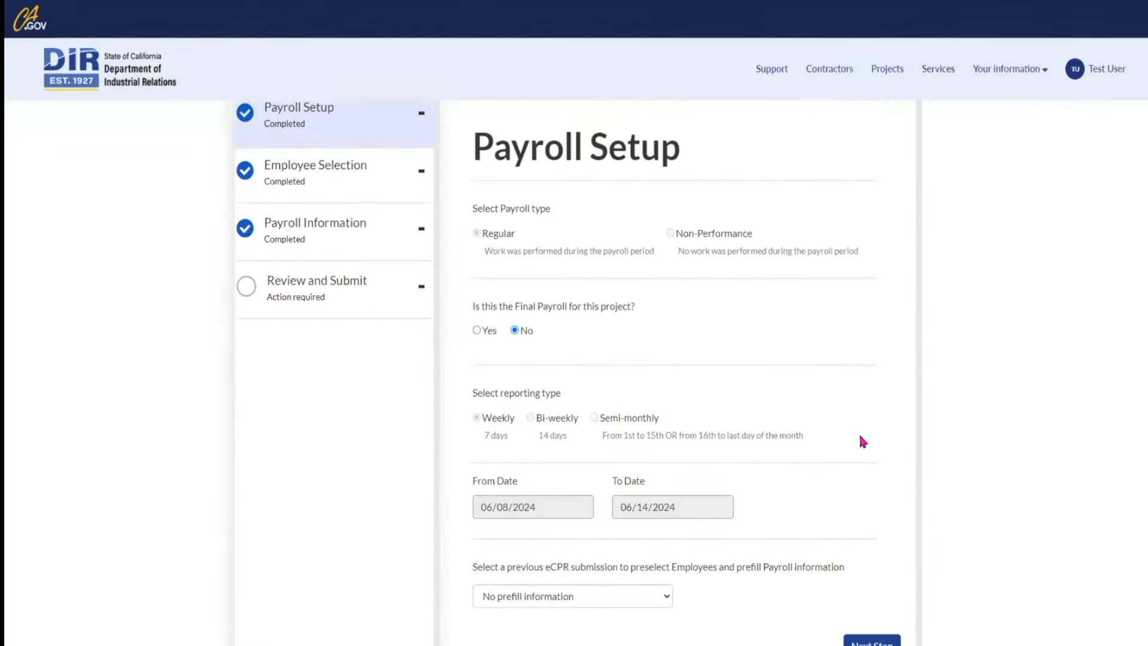
scroll(863, 453, down, 1)
click(878, 579)
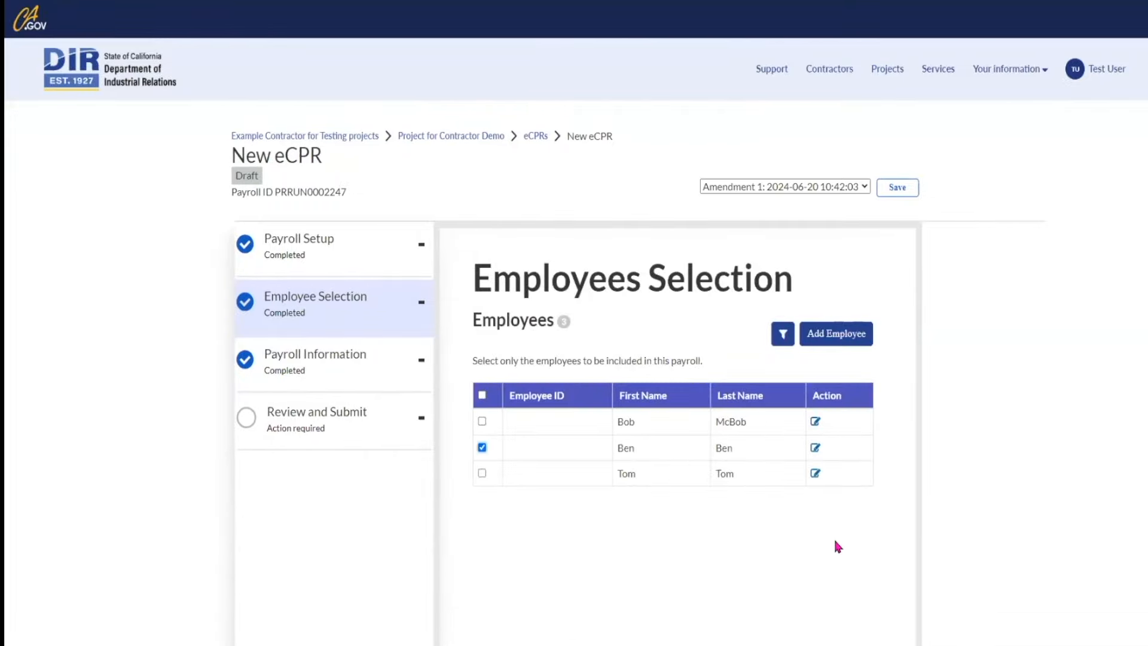
Step: Change the Monday and Tuesday straight-time hours to 4 each
scroll(837, 546, down, 3)
click(878, 579)
double_click(592, 409)
text(4)
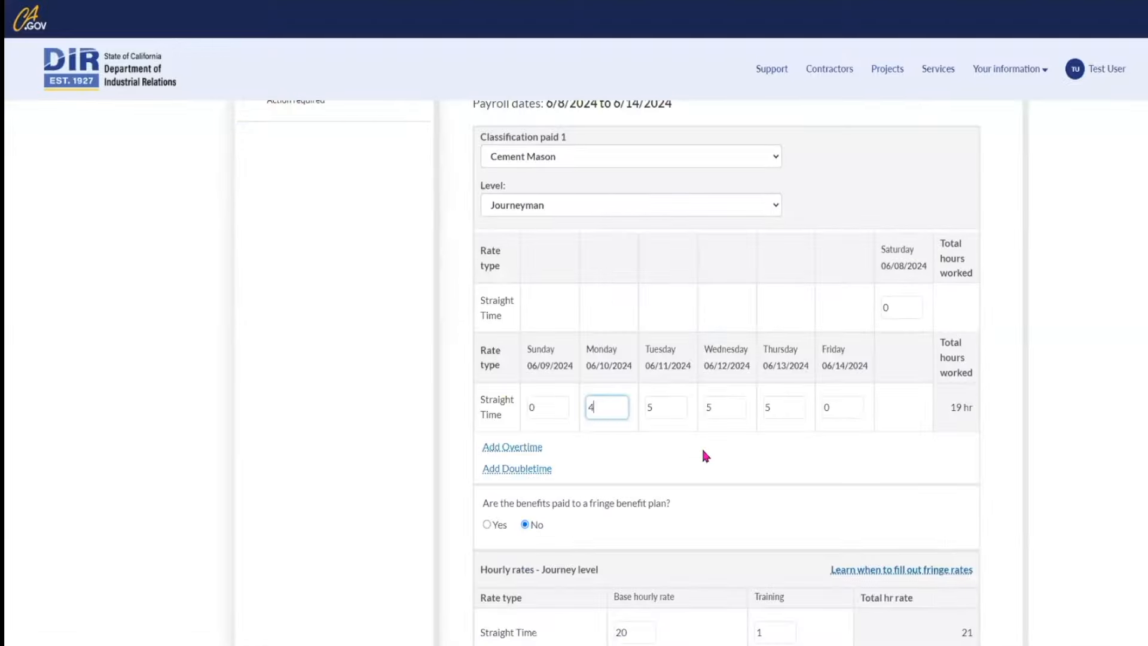
key(Tab)
text(4)
scroll(746, 449, down, 1)
scroll(613, 344, down, 2)
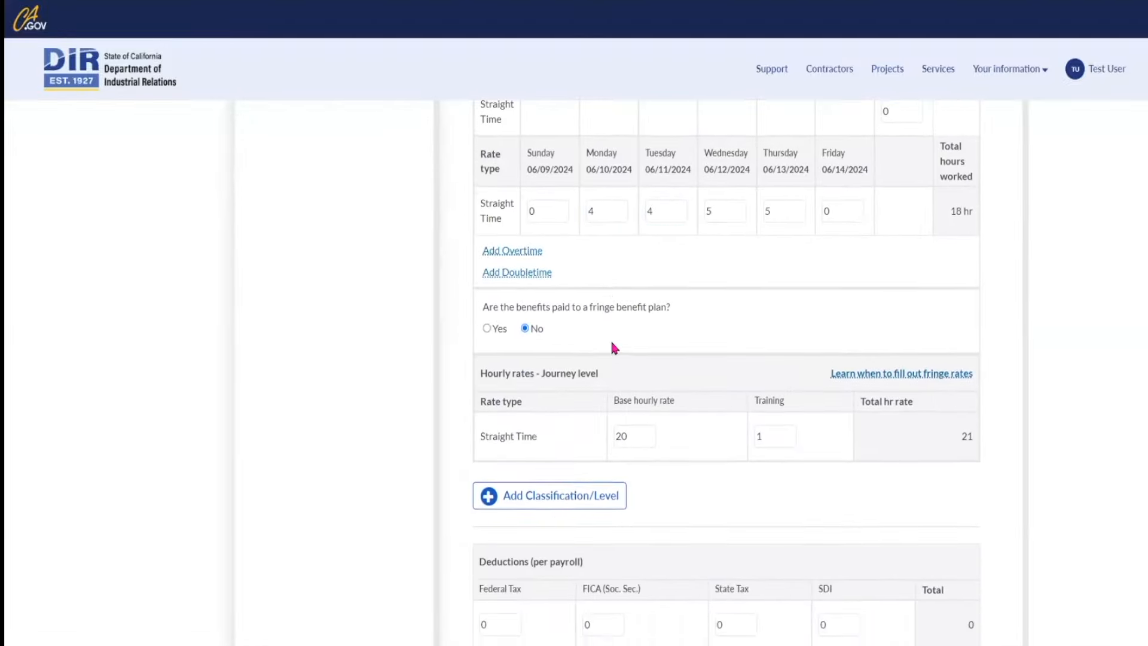
Step: Set each of the four deductions, from Federal Tax through SDI, to 10
double_click(484, 624)
text(10)
key(Tab)
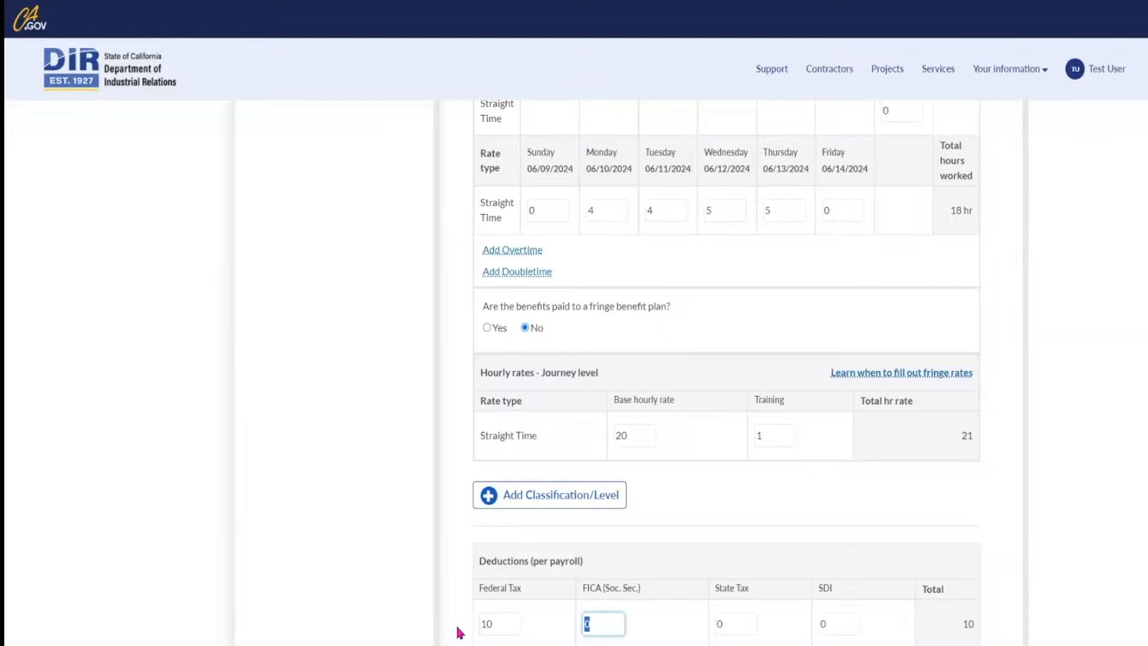
text(10)
key(Tab)
text(10)
key(Tab)
text(10)
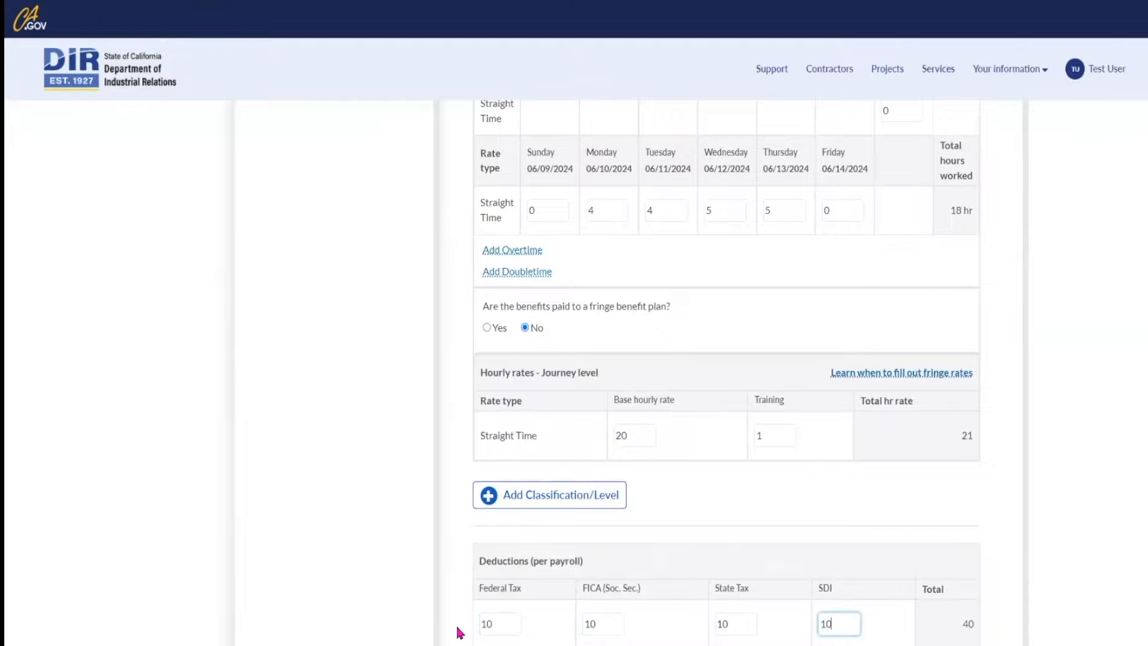
click(1007, 503)
Step: Enter 1000 as gross wages for all projects and advance to Review eCPR
scroll(1006, 501, down, 6)
click(924, 412)
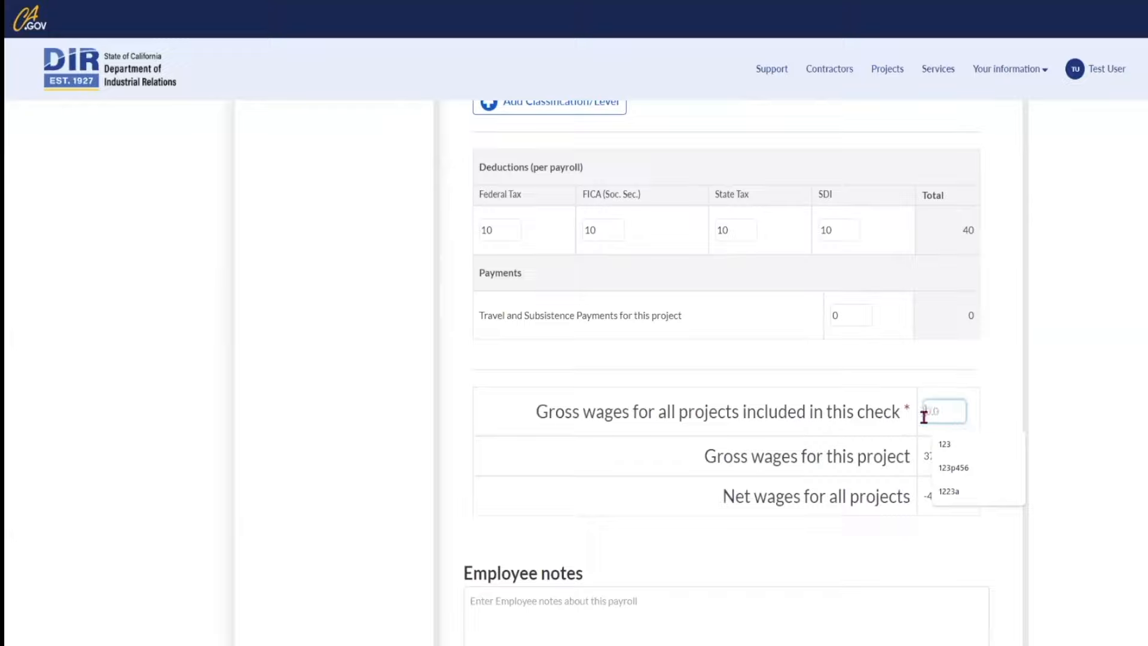
text(1000)
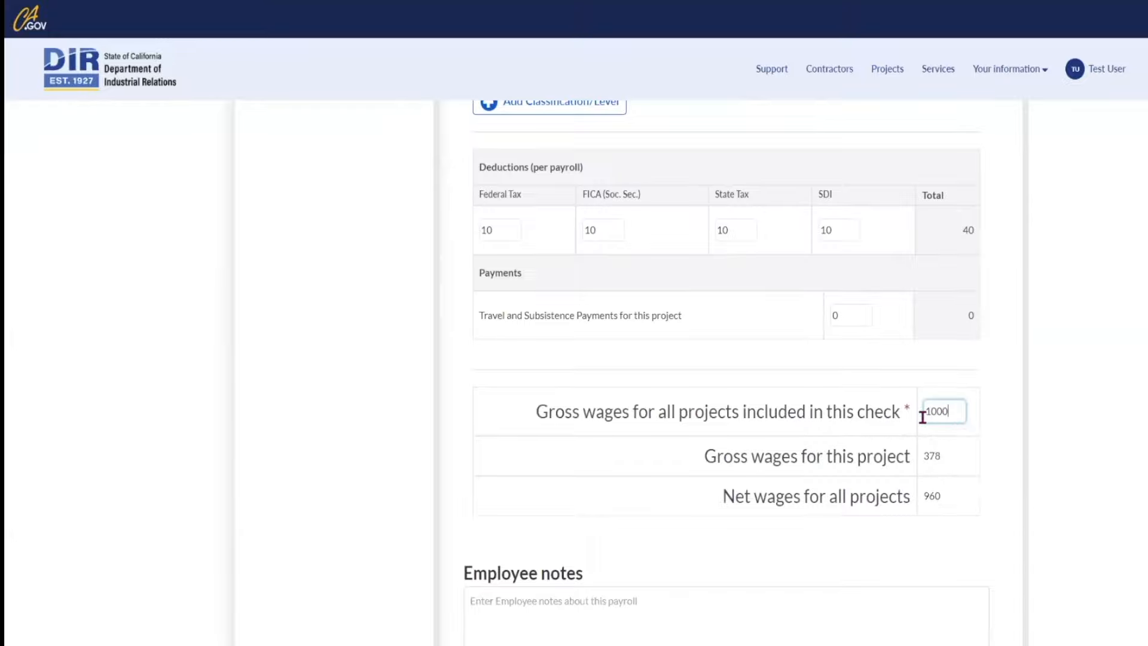
click(1010, 430)
scroll(1010, 431, down, 1)
scroll(1013, 440, down, 2)
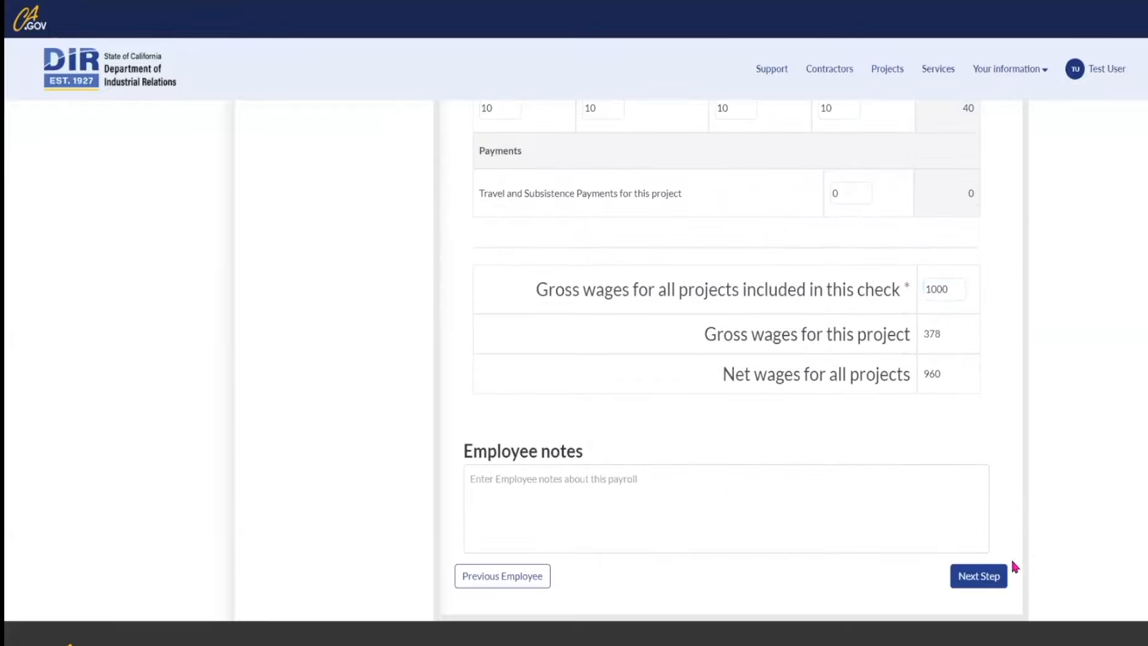
click(984, 580)
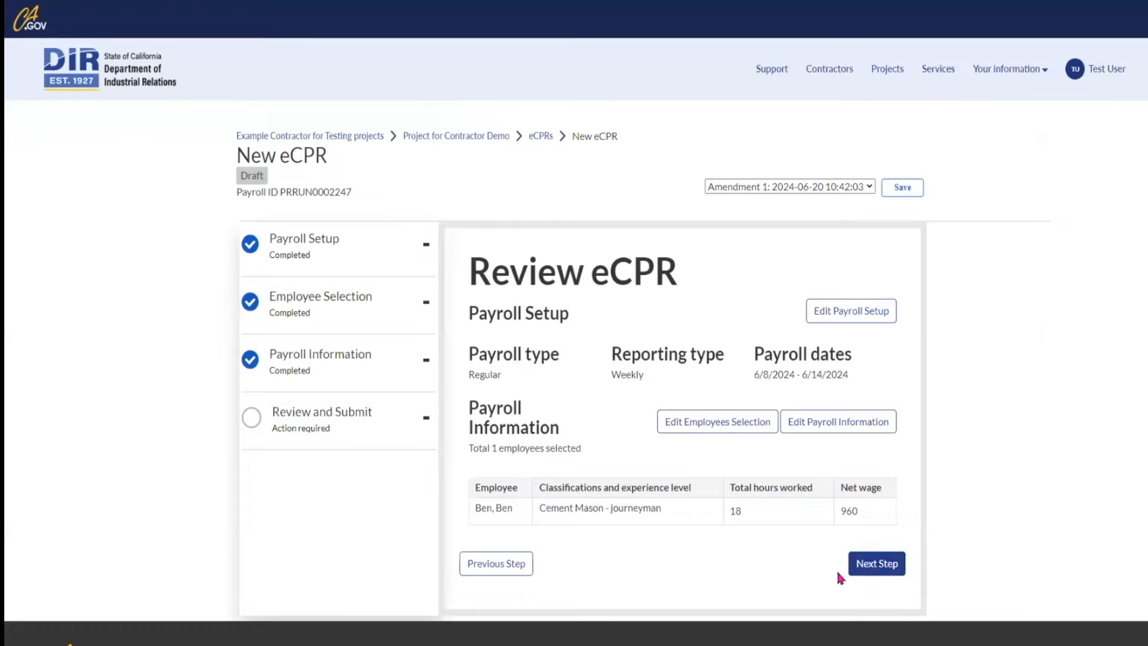
Step: Move past Review eCPR and submit Amendment 1 of the payroll
click(877, 564)
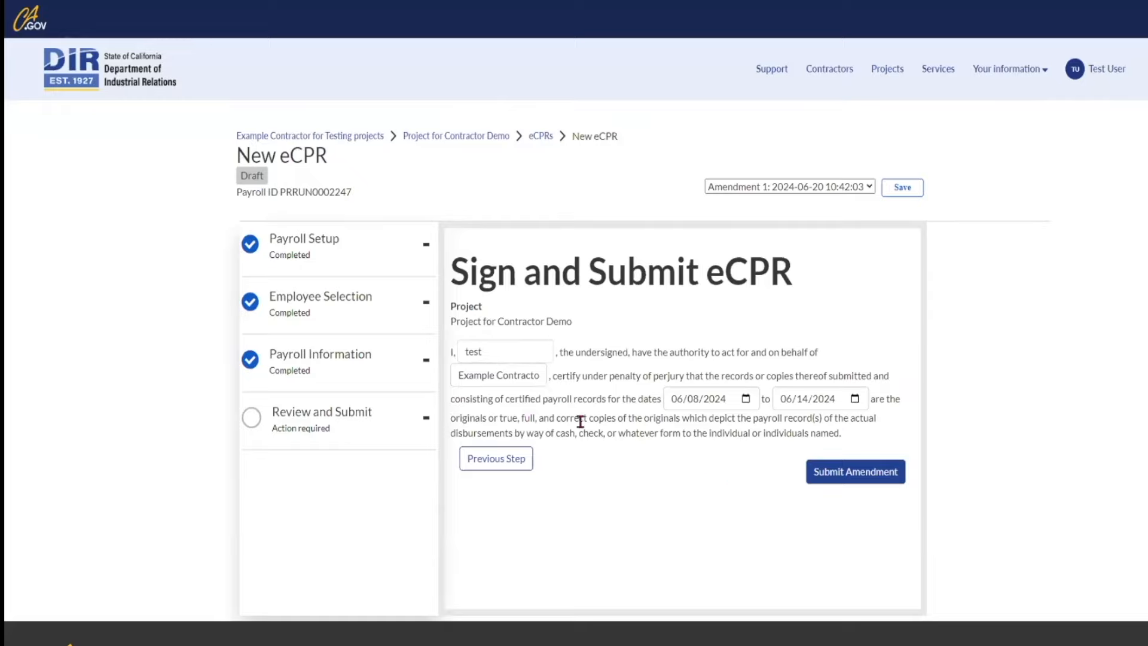
click(867, 476)
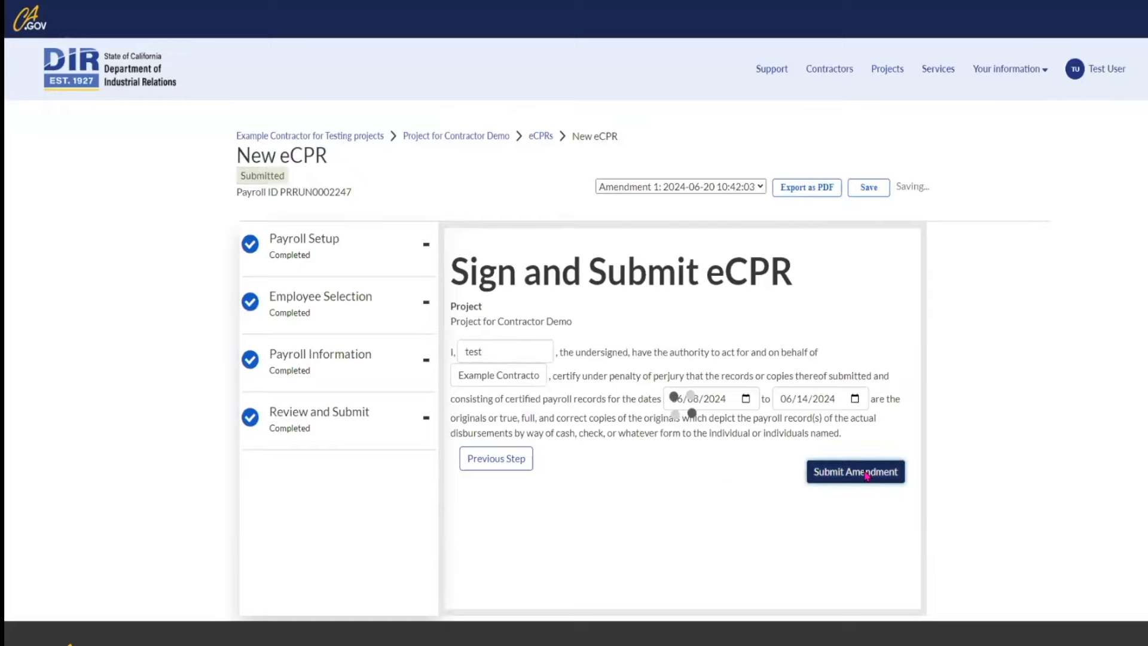